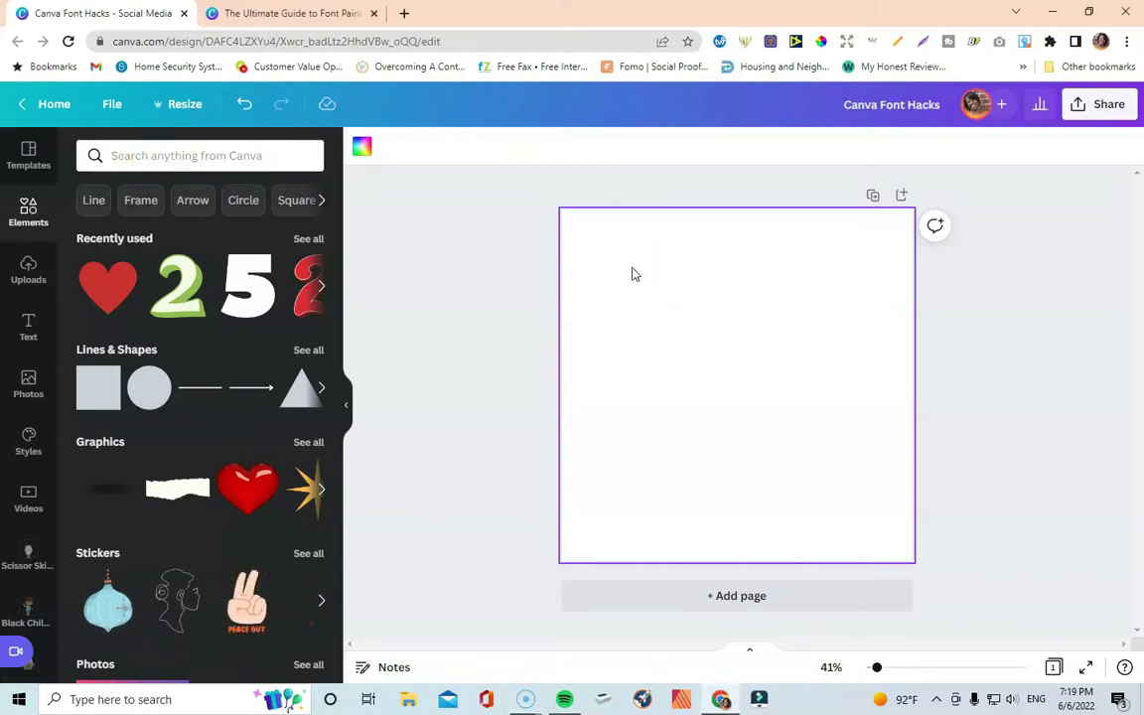
- Add the BE BRAVE font combination to the blank page
left_click(28, 332)
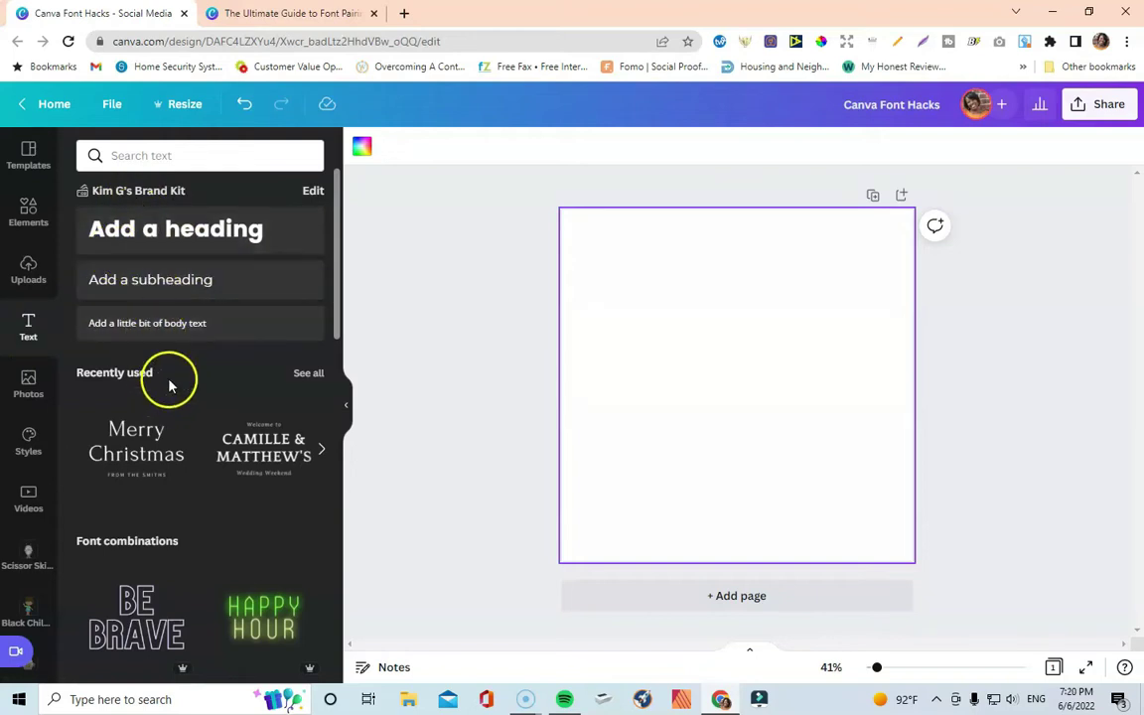
scroll(171, 382, "down", 2)
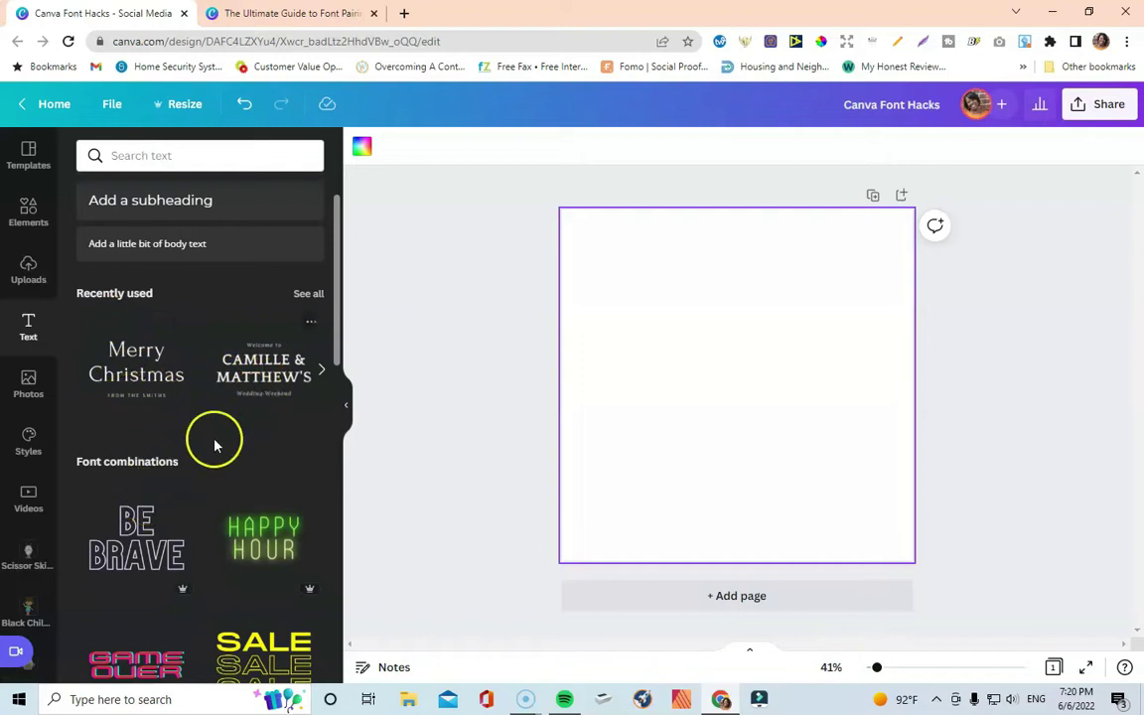
scroll(144, 469, "down", 4)
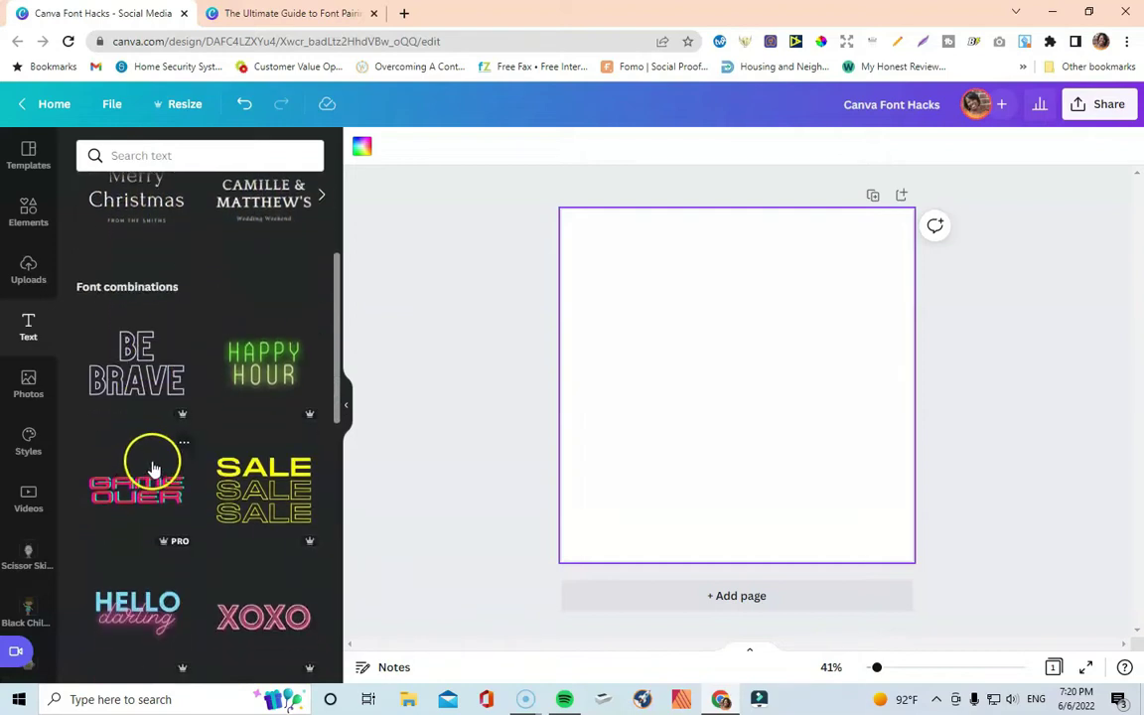
scroll(154, 468, "up", 2)
left_click(144, 442)
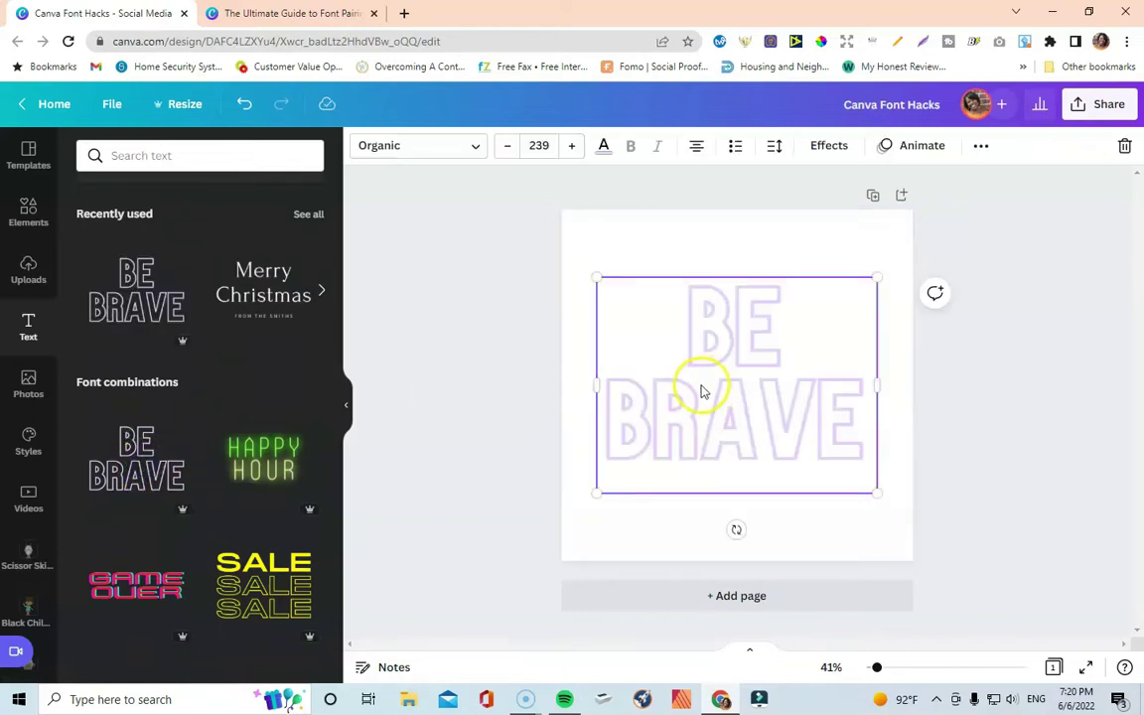
- Recolor the BE BRAVE text with the black brand color and set its effect style to None
left_click(598, 149)
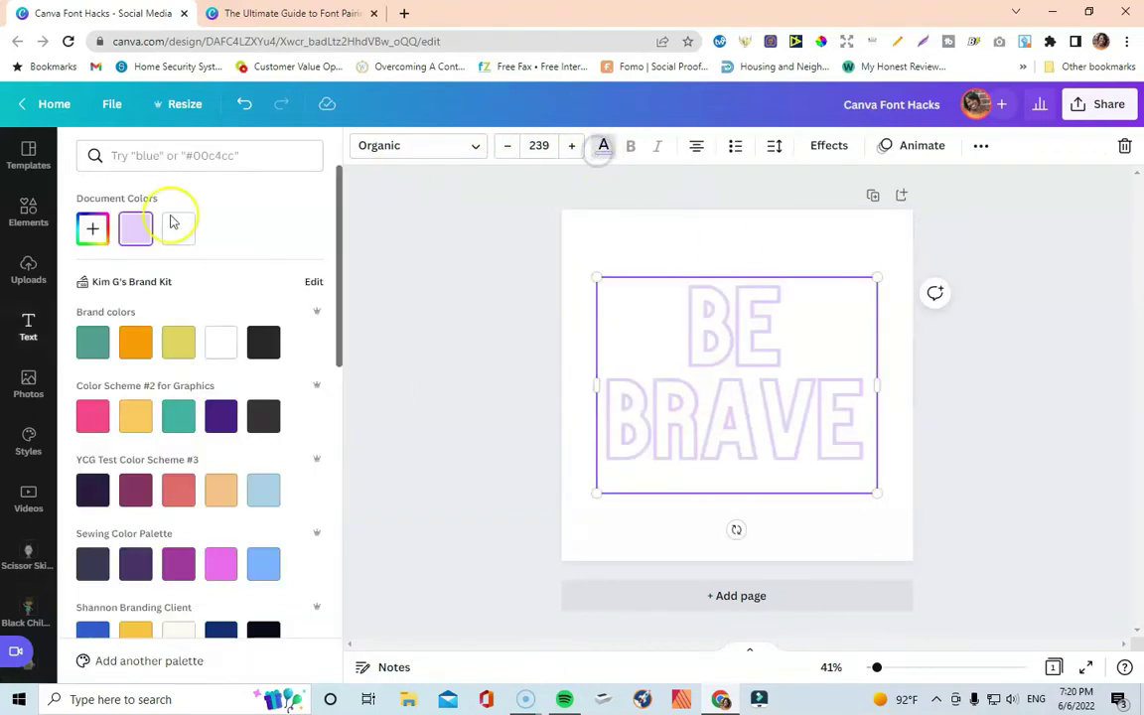
left_click(260, 344)
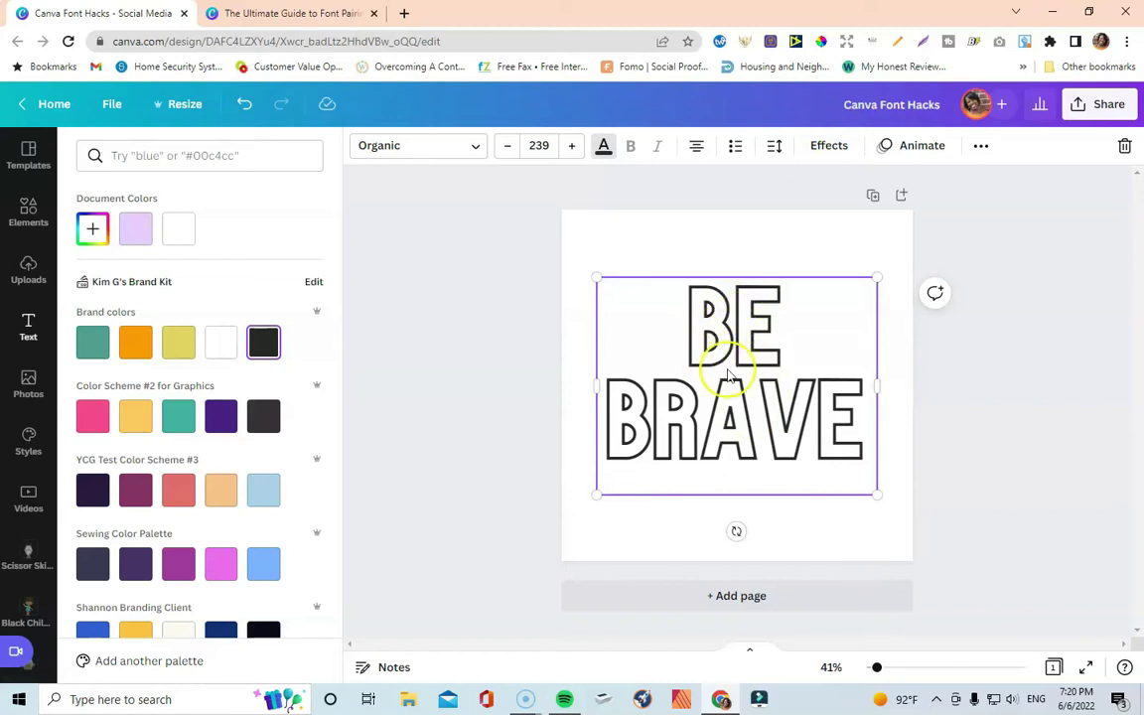
left_click(829, 149)
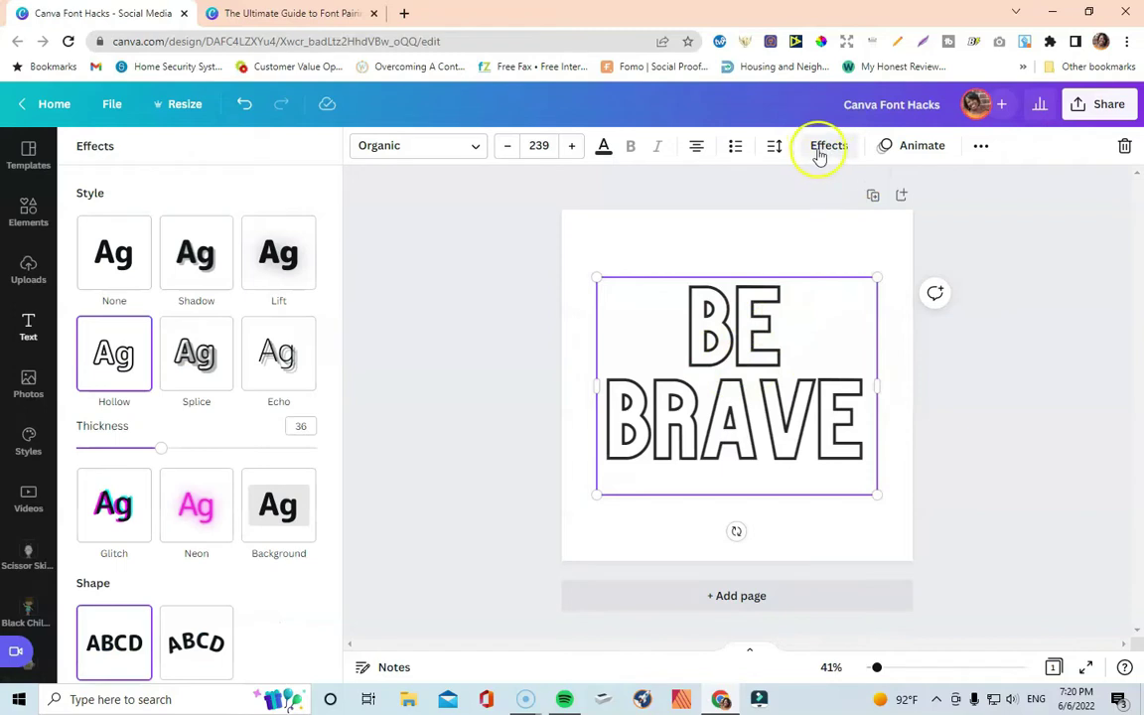
left_click(124, 273)
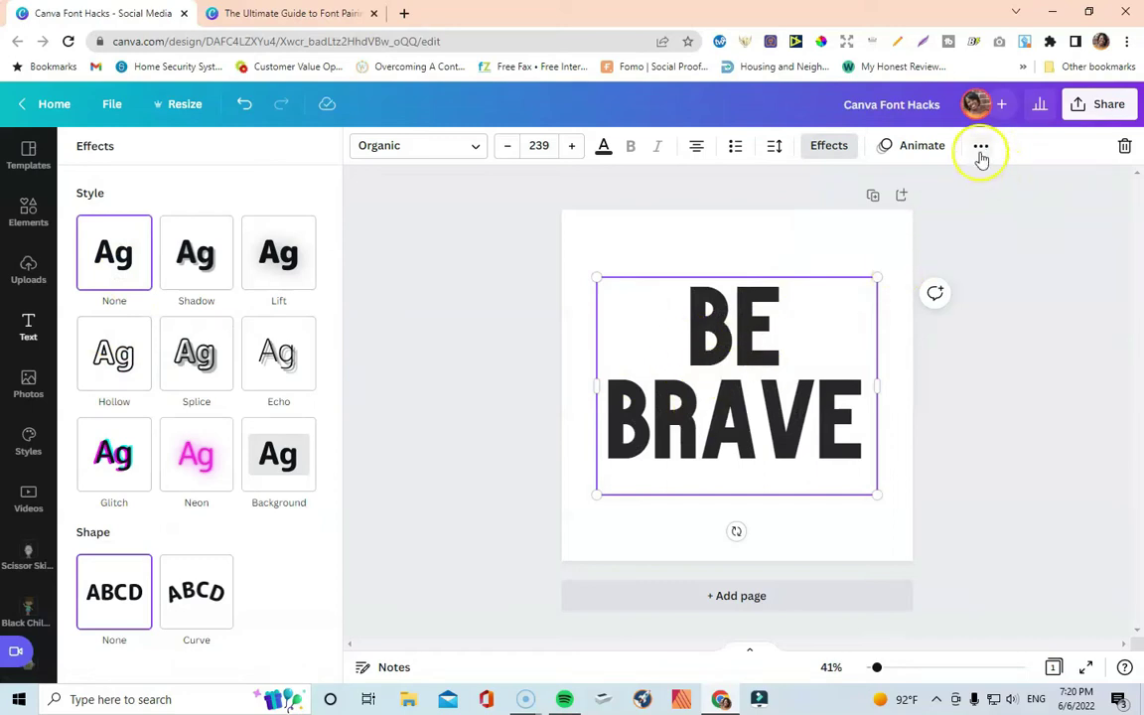
- Delete the BE BRAVE text and add the "Creativity is intelligence having fun." font combination instead
left_click(1124, 149)
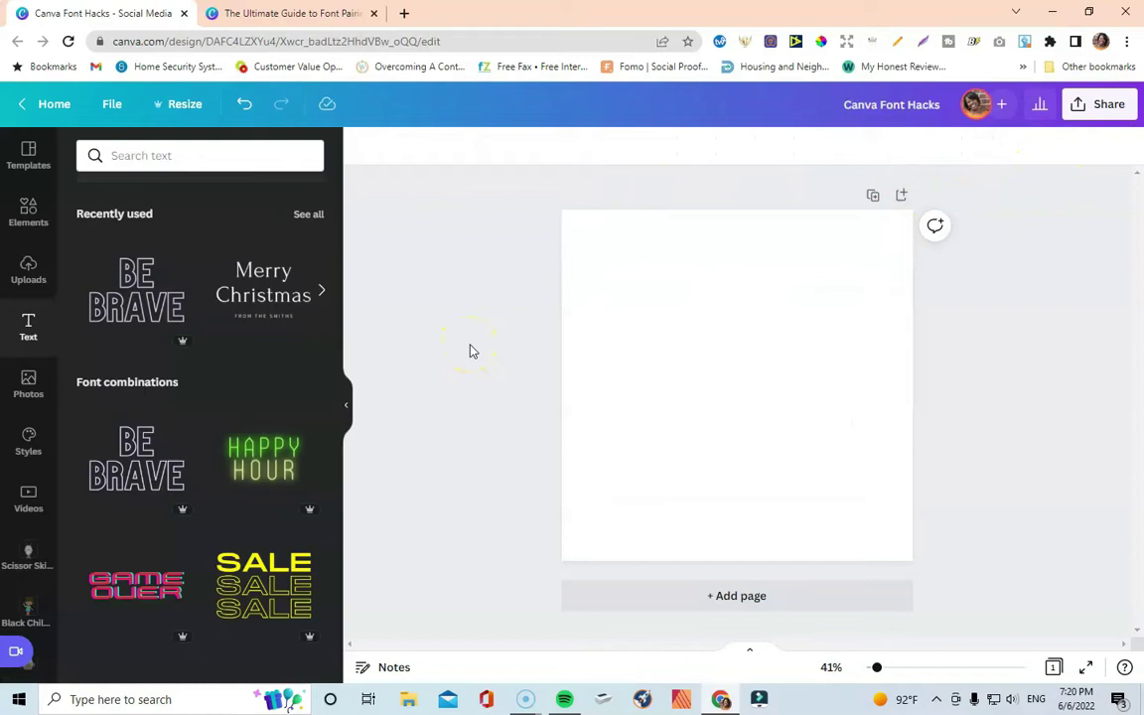
scroll(219, 396, "down", 6)
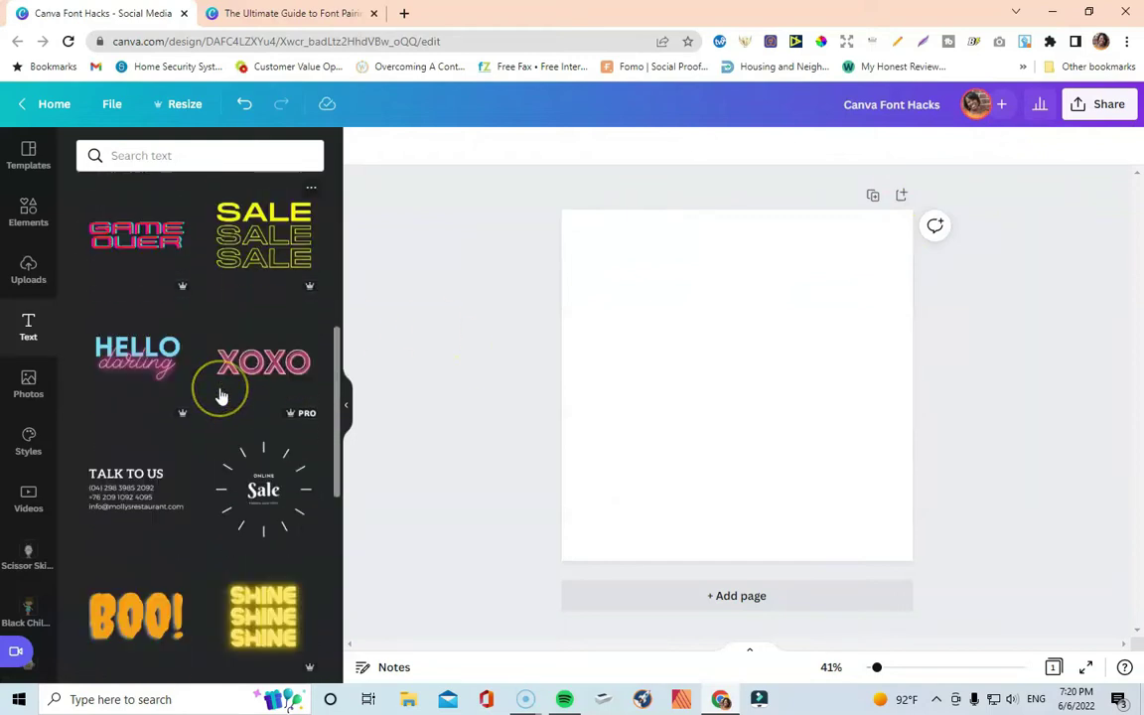
scroll(220, 396, "down", 5)
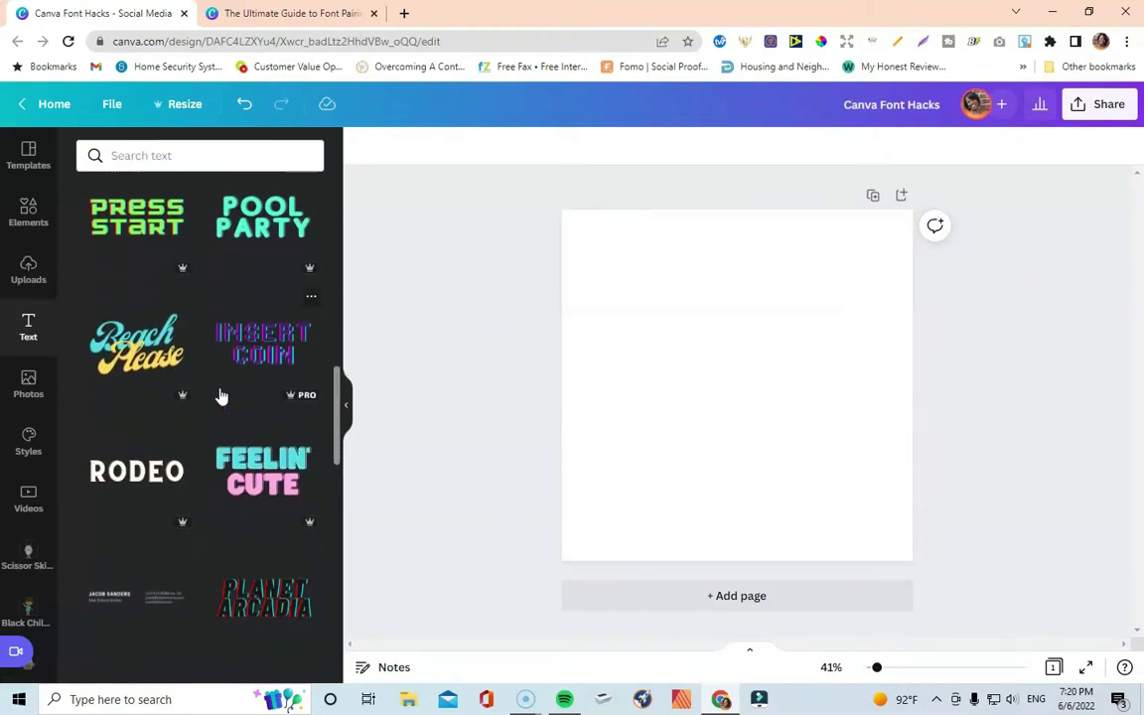
scroll(221, 397, "down", 4)
scroll(220, 396, "down", 2)
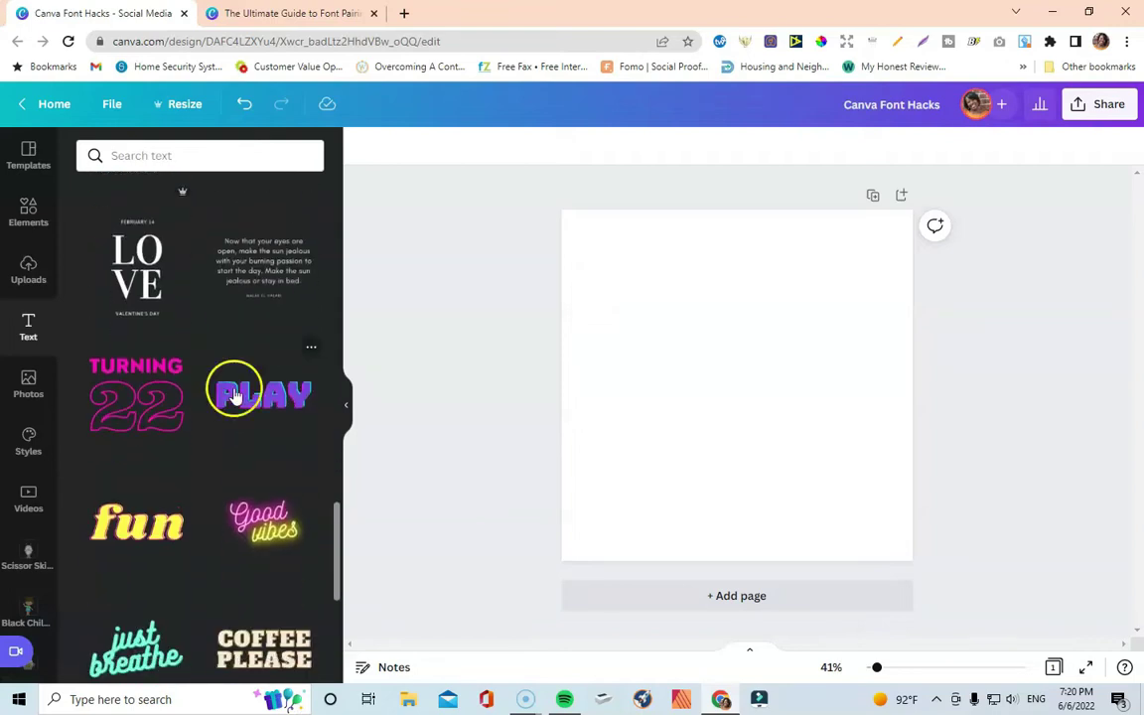
scroll(233, 396, "up", 2)
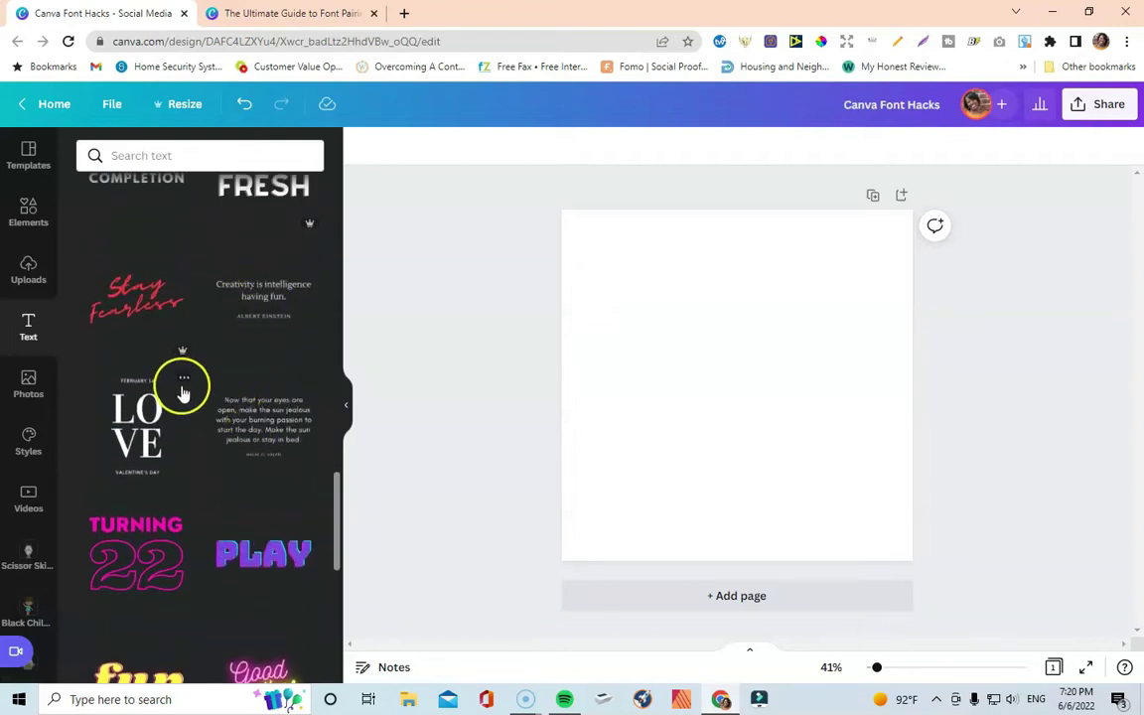
left_click(250, 318)
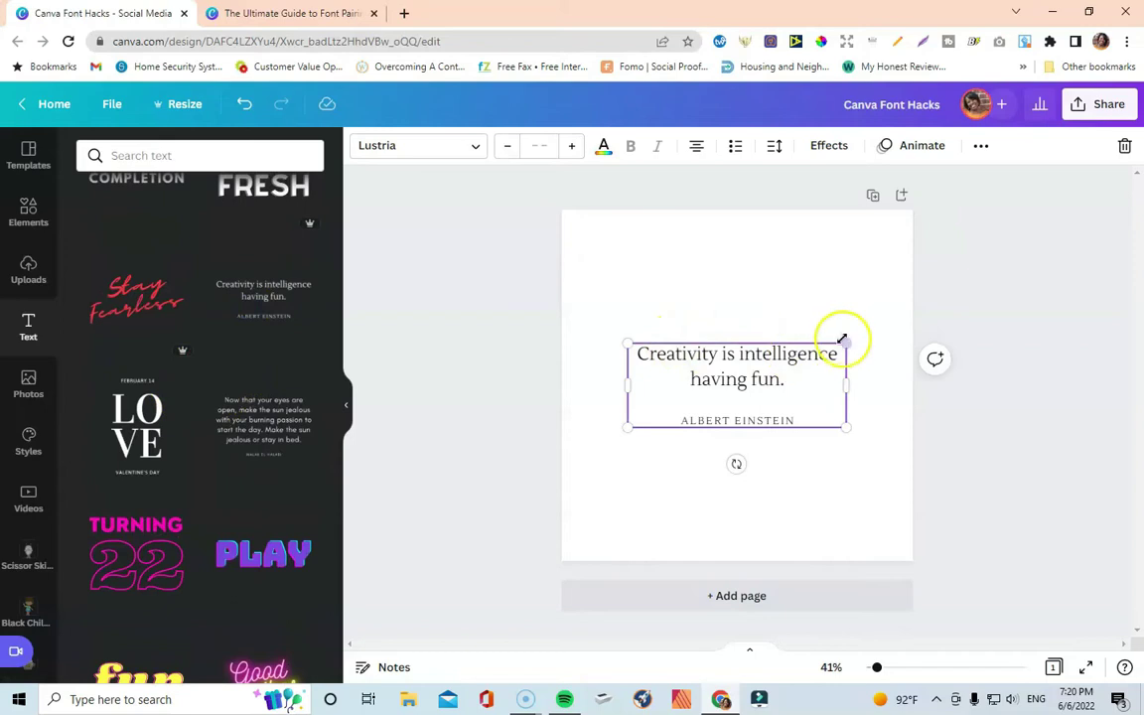
- Enlarge the quote text group to span most of the page width and shift it slightly to the right
left_click_drag(842, 337, 869, 327)
left_click_drag(636, 326, 594, 307)
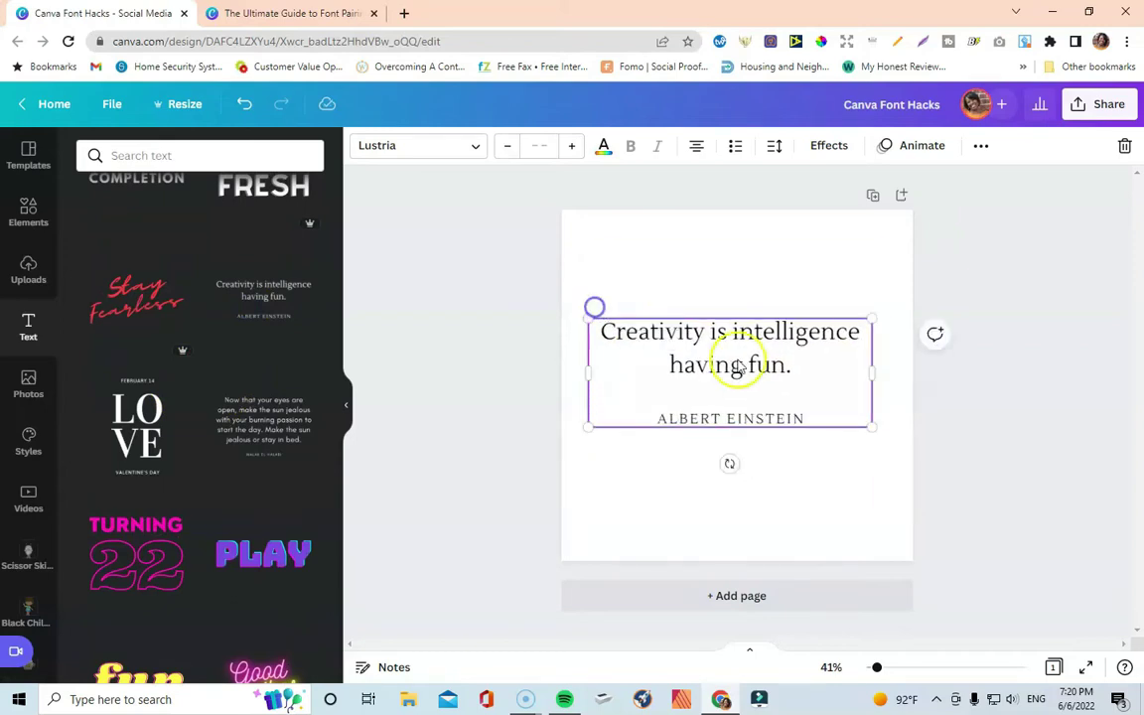
left_click_drag(736, 347, 759, 355)
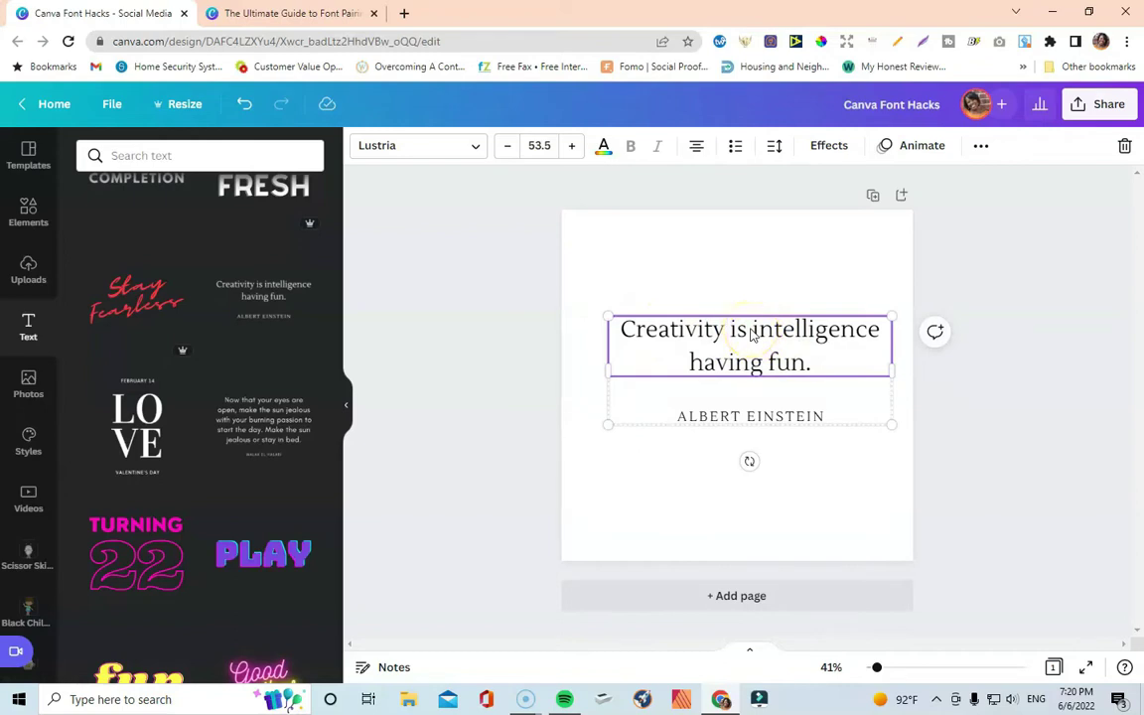
- Select the author line below the quote and delete the entire text group
left_click(760, 415)
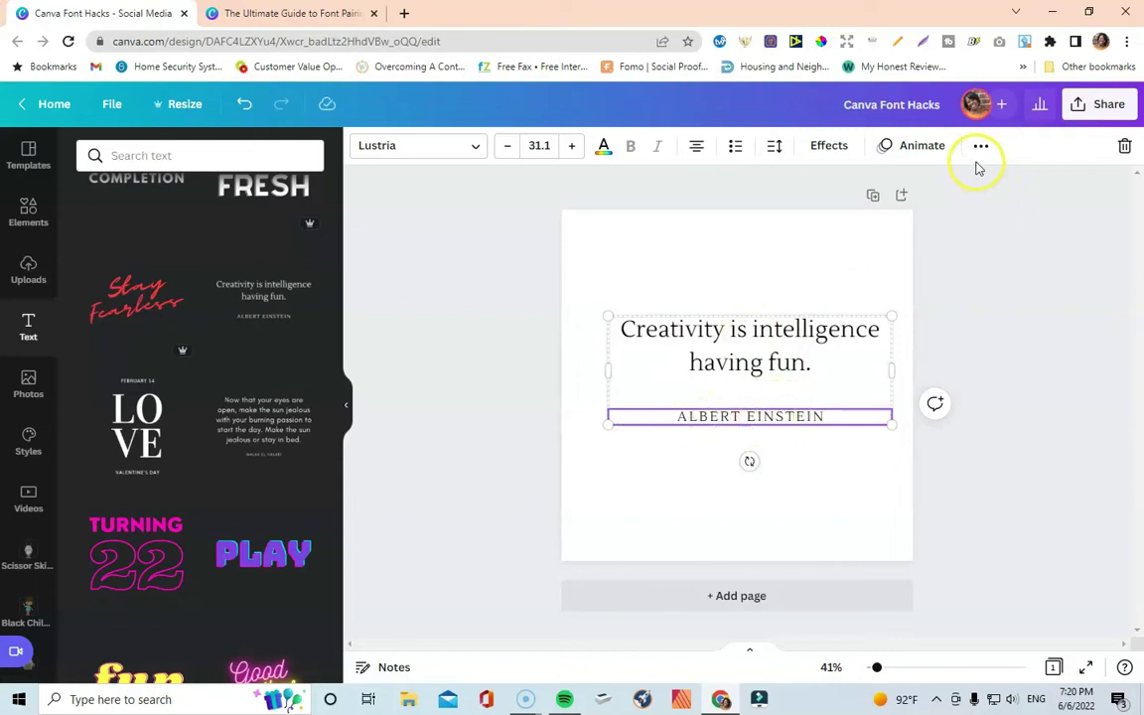
left_click(1123, 149)
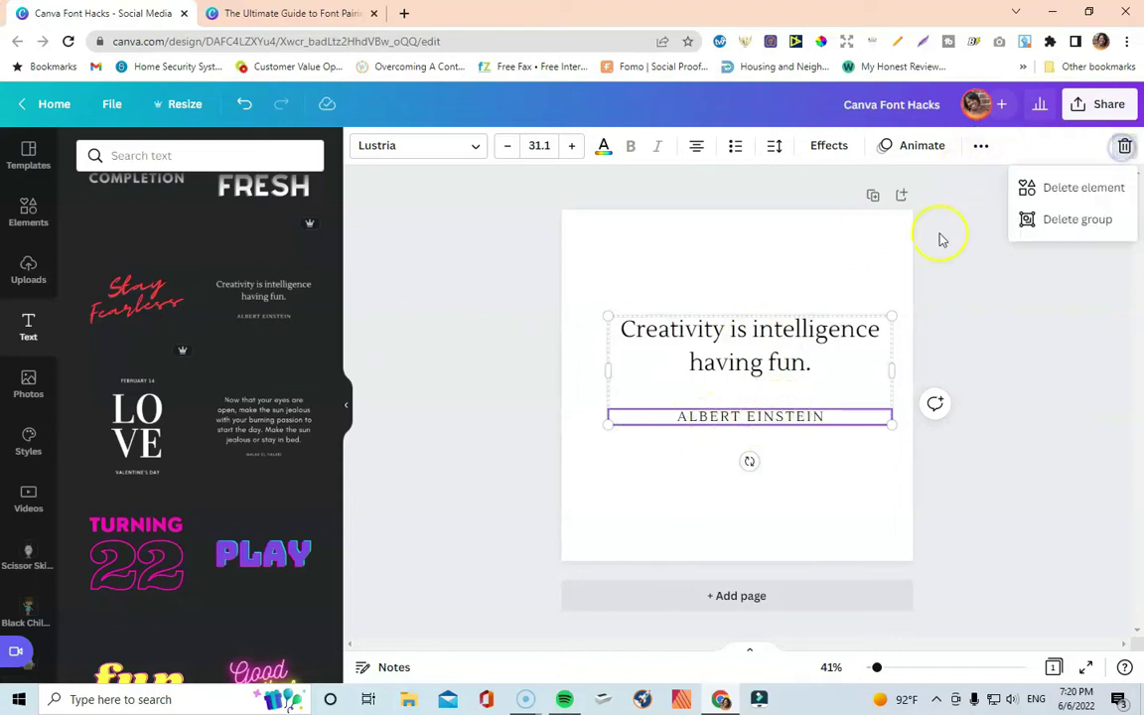
left_click(1047, 220)
- Find the HAPPY HANUKKAH font combination further down the list and add it to the page
scroll(205, 407, "down", 4)
scroll(204, 410, "down", 10)
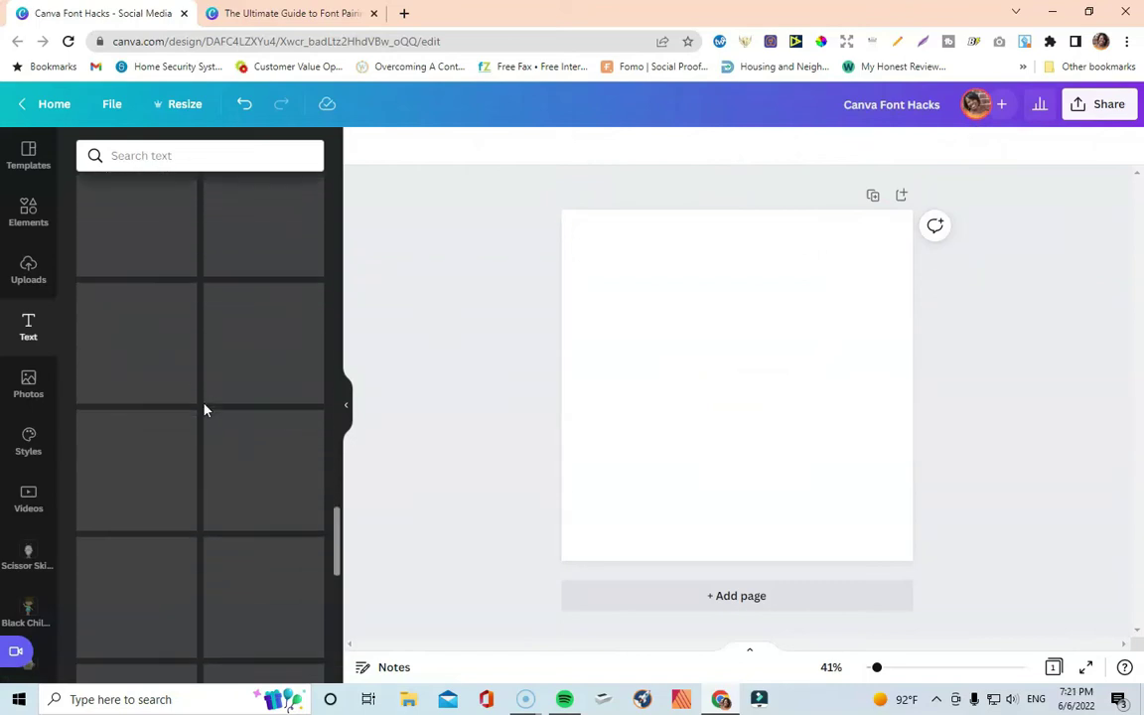
scroll(204, 410, "down", 8)
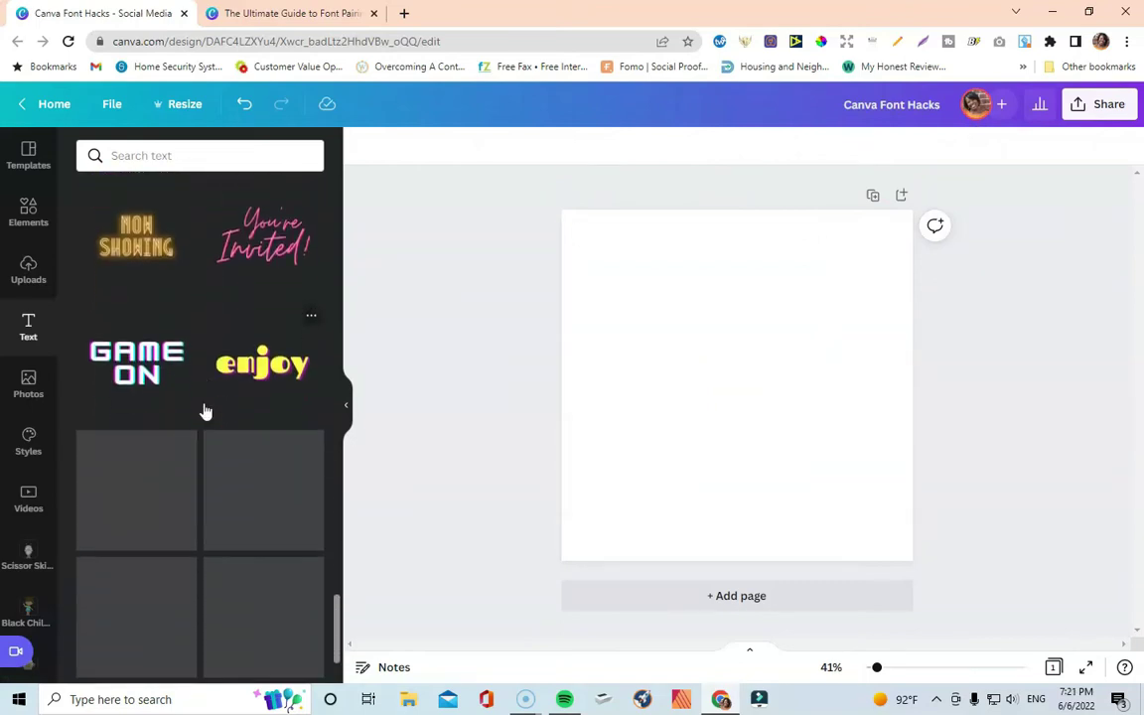
scroll(205, 410, "down", 8)
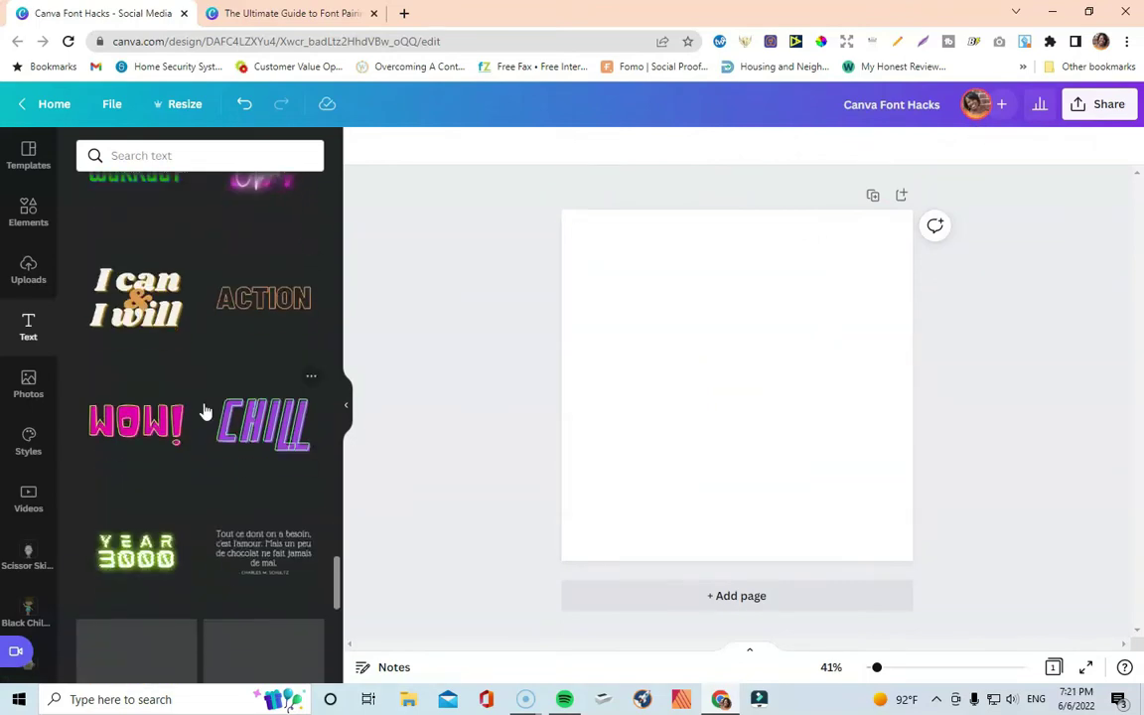
scroll(205, 410, "down", 2)
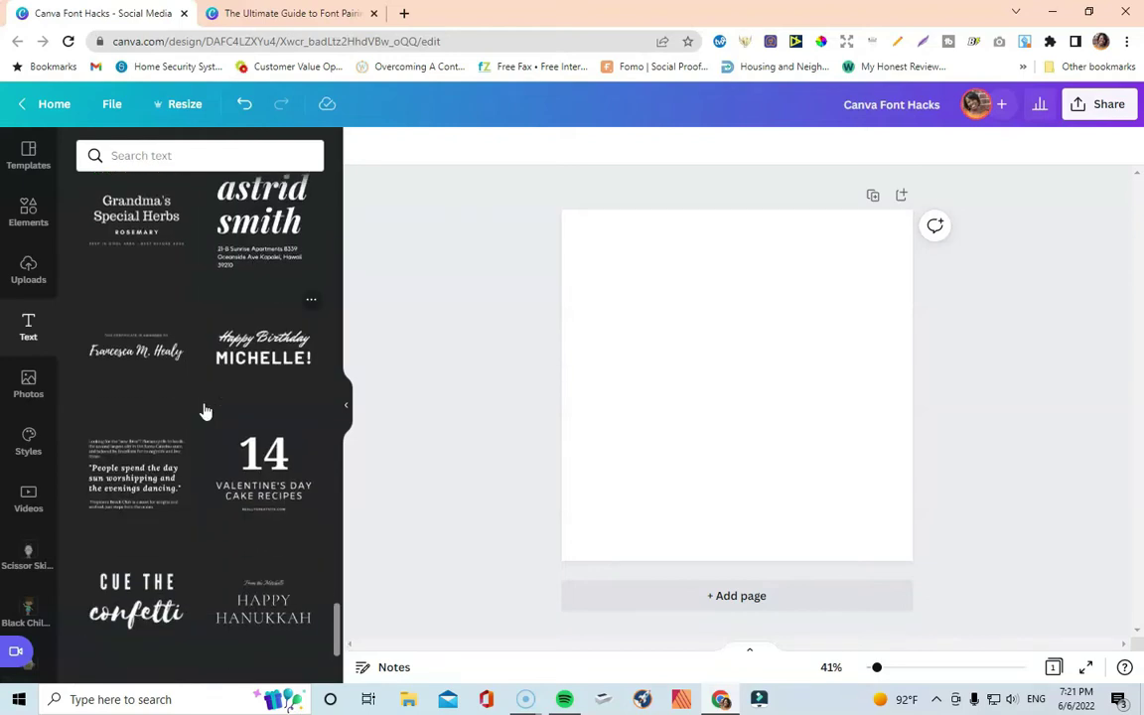
scroll(204, 410, "down", 6)
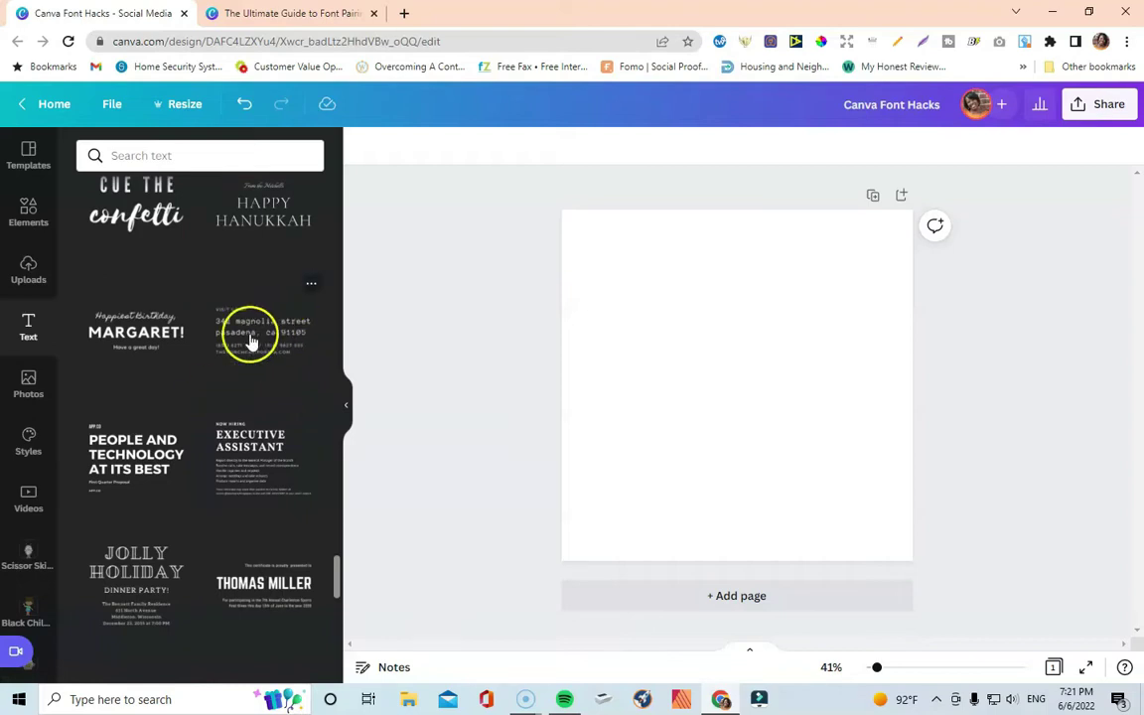
scroll(264, 293, "up", 1)
left_click(256, 297)
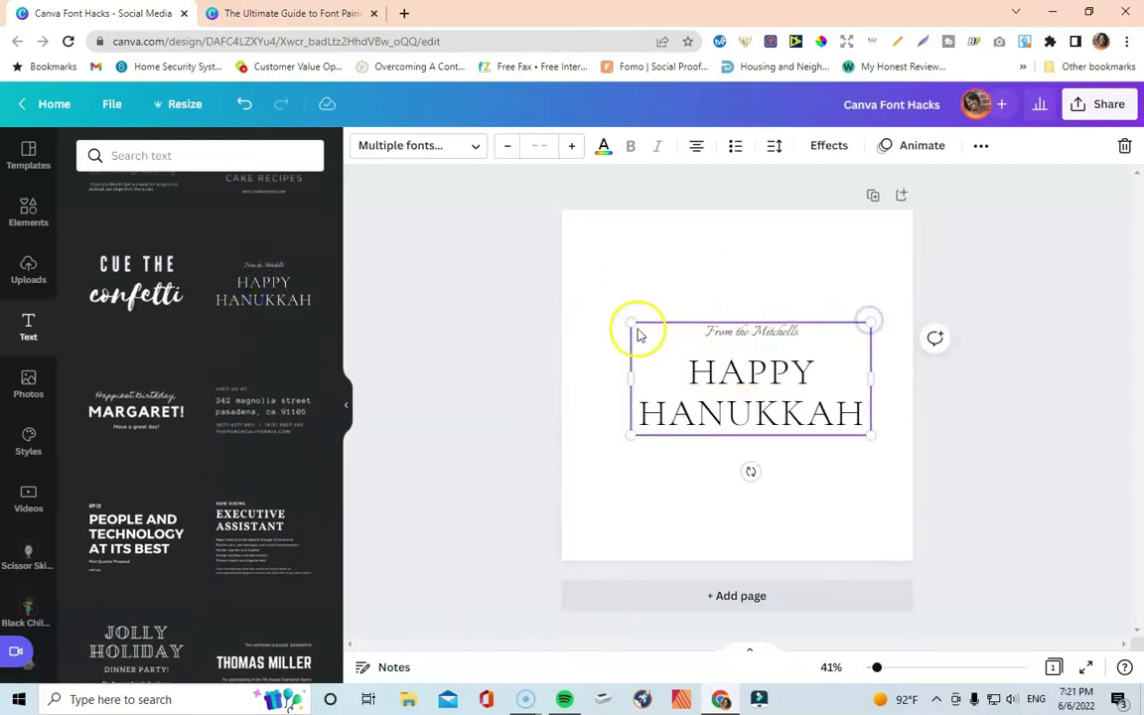
- Enlarge the HAPPY HANUKKAH text group and center it horizontally on the page
left_click_drag(635, 325, 585, 299)
left_click(762, 369)
left_click_drag(763, 370, 767, 373)
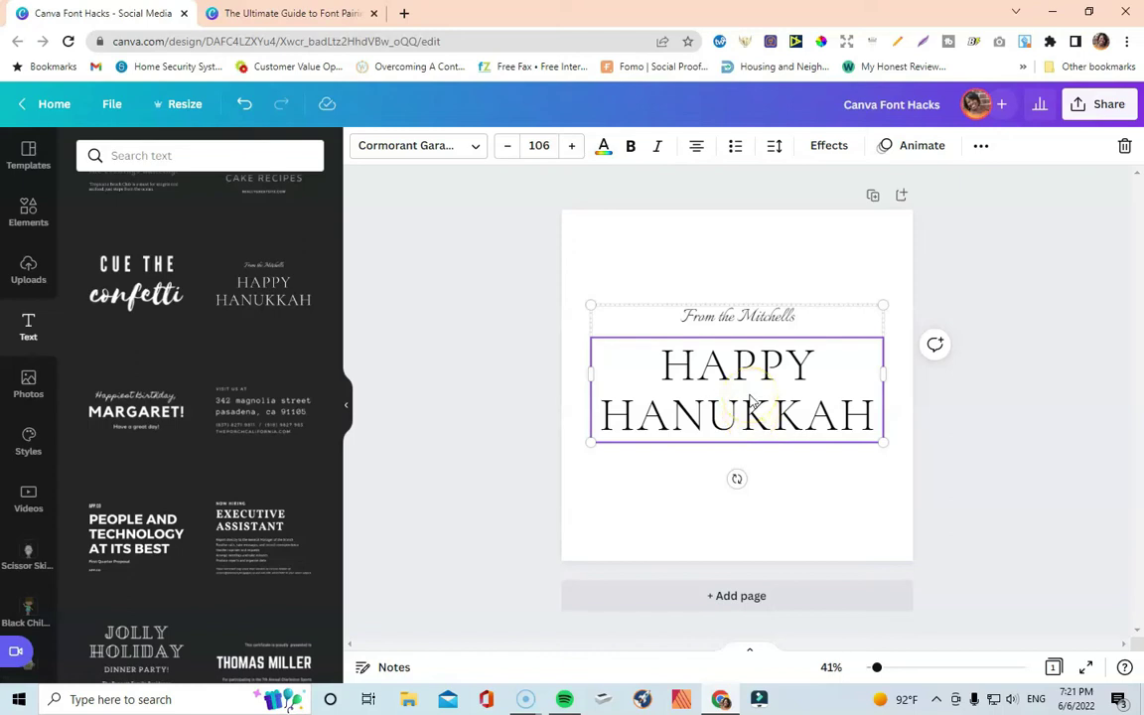
- Check which fonts the small script line and the HAPPY HANUKKAH heading use, including the recommended fonts
left_click(770, 320)
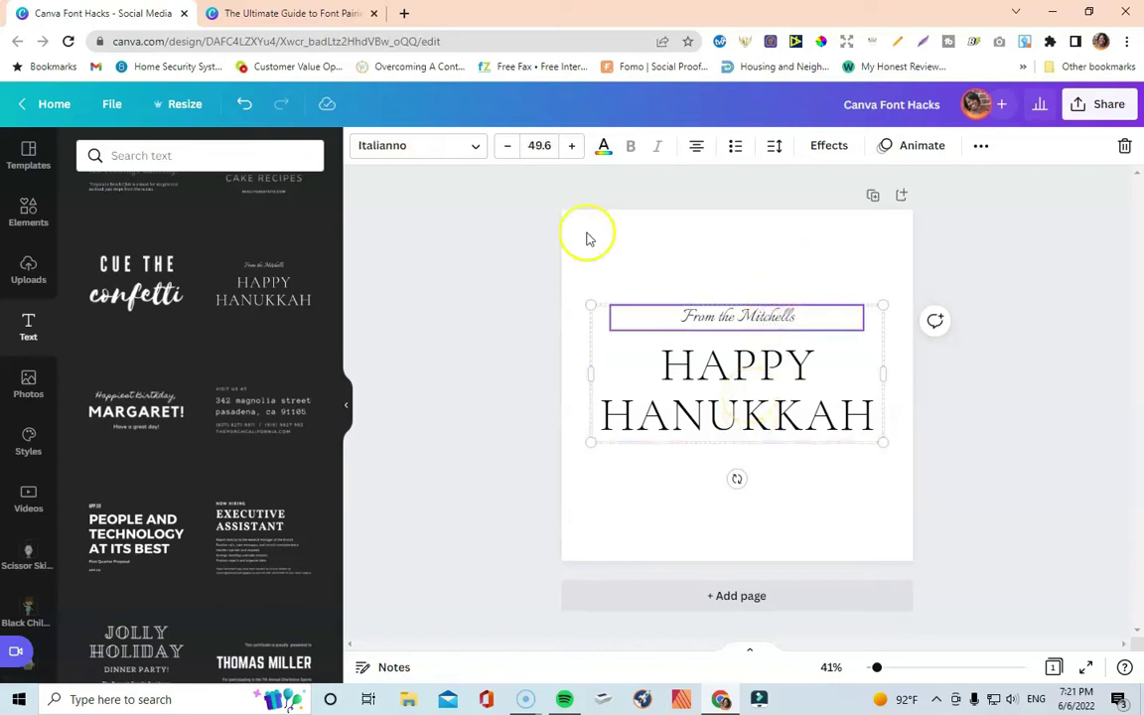
left_click(755, 408)
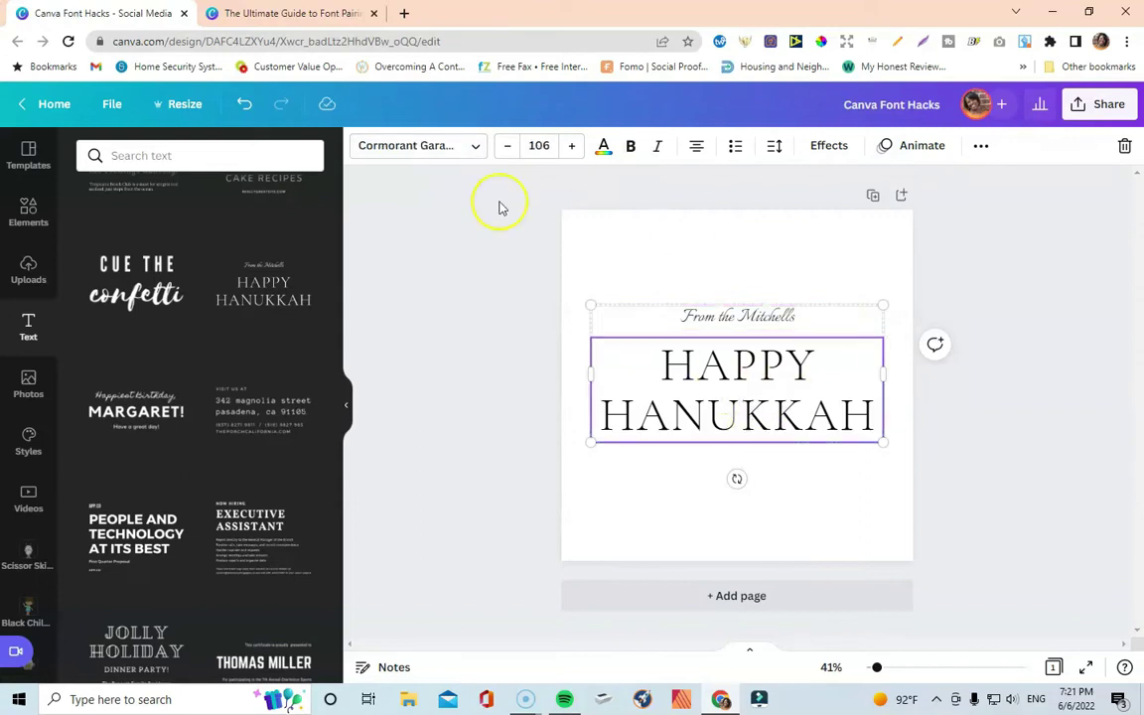
left_click(467, 150)
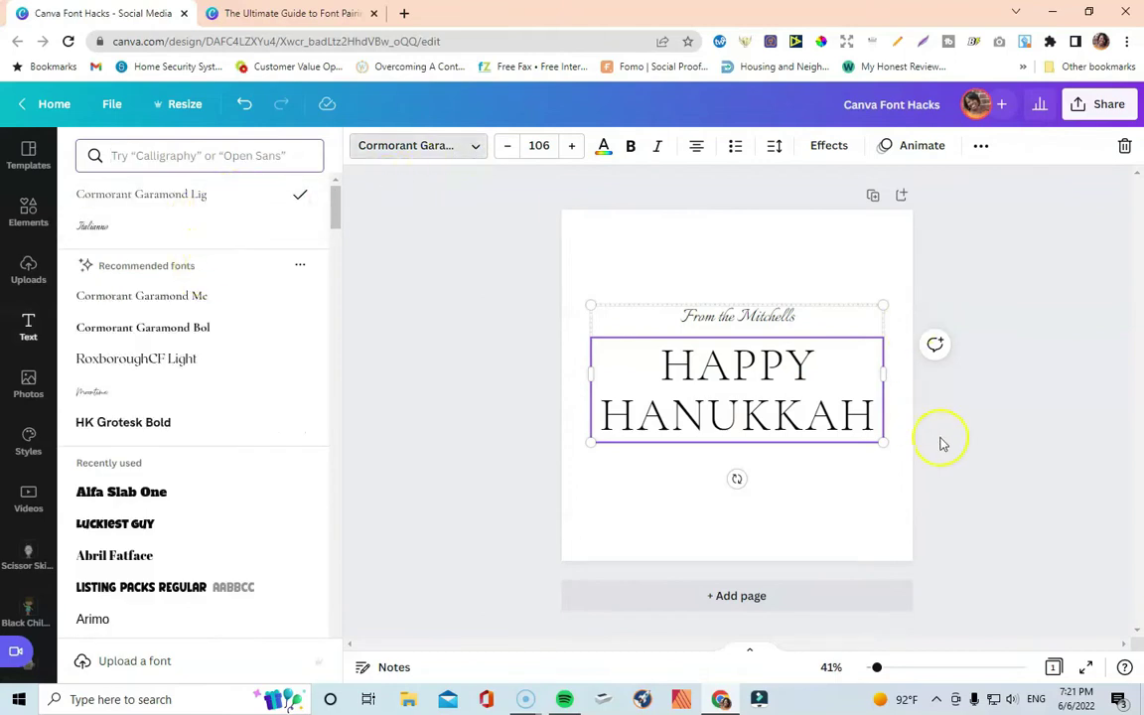
left_click(988, 432)
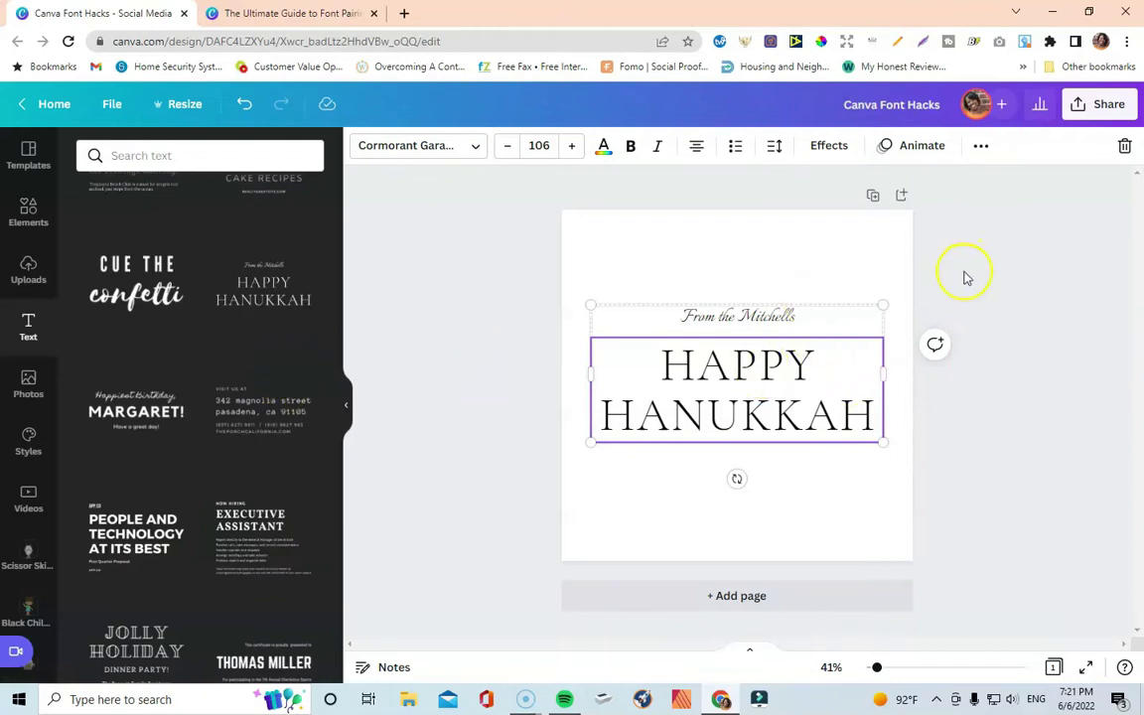
- Delete the whole HAPPY HANUKKAH text group from the page
left_click(1124, 146)
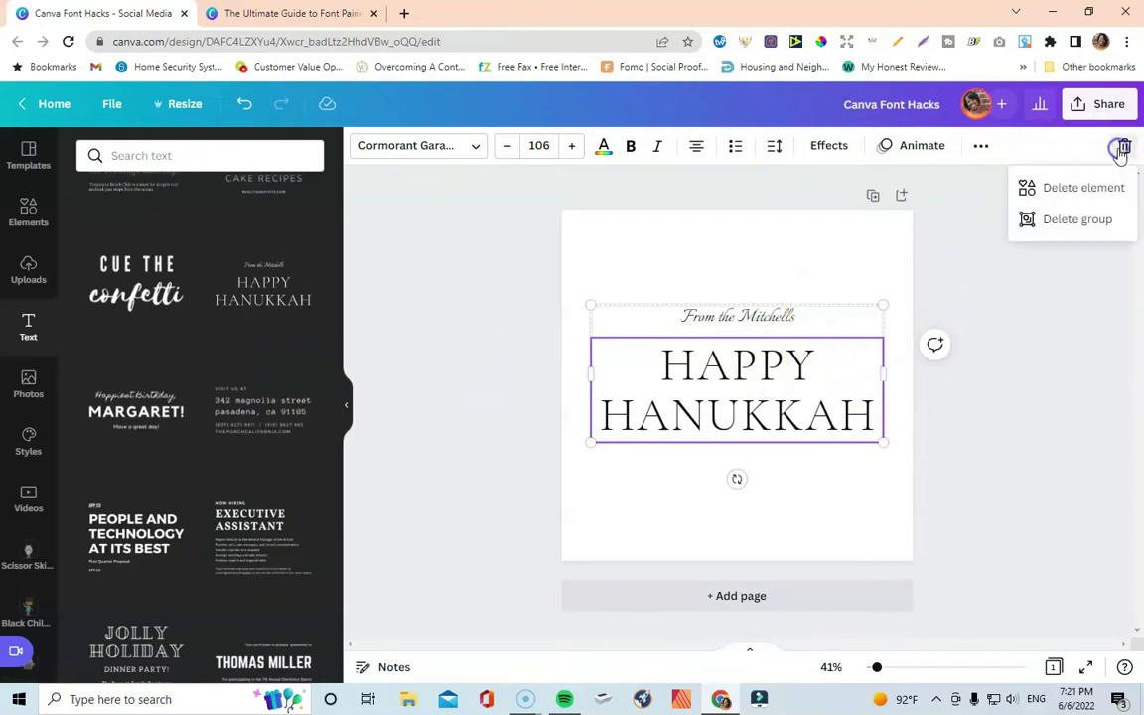
left_click(1077, 226)
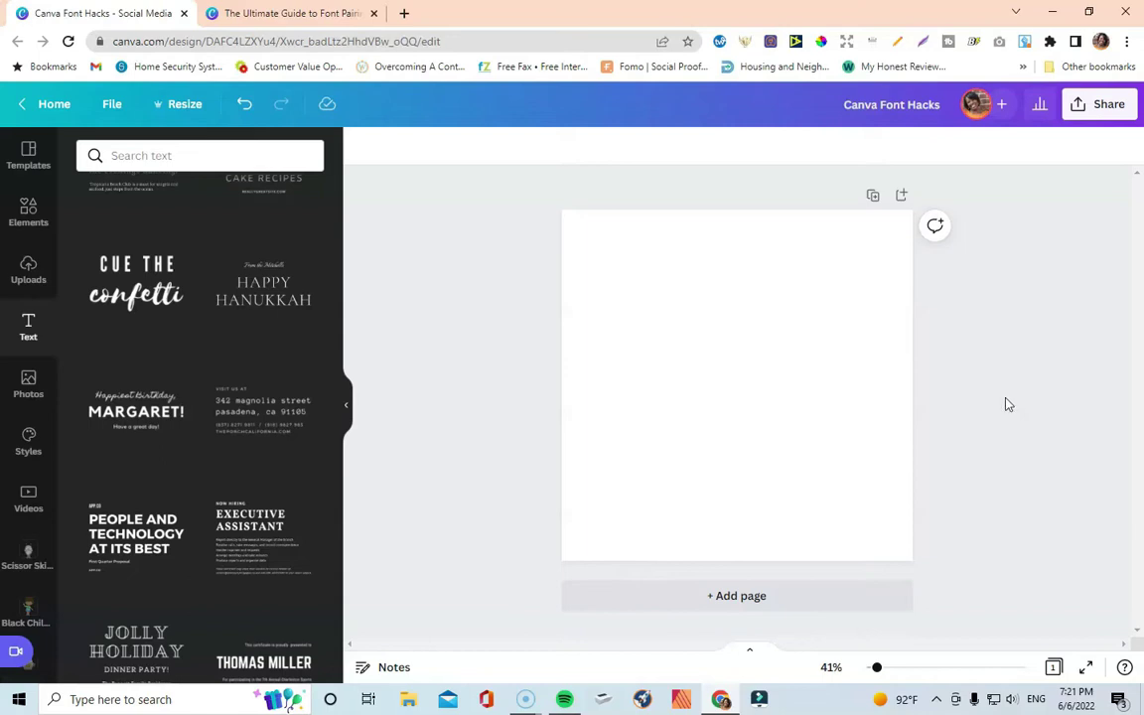
- Return to the start of the text options and open the Social Media templates collection
scroll(65, 366, "up", 1)
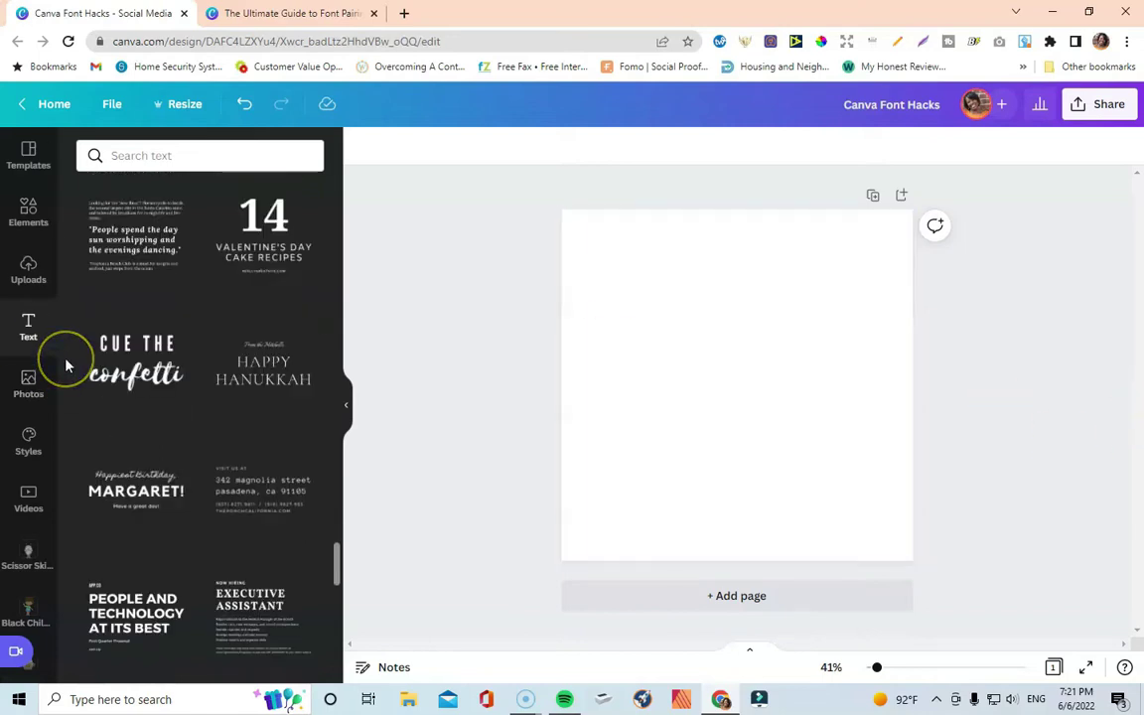
scroll(67, 363, "up", 1)
left_click_drag(338, 529, 333, 142)
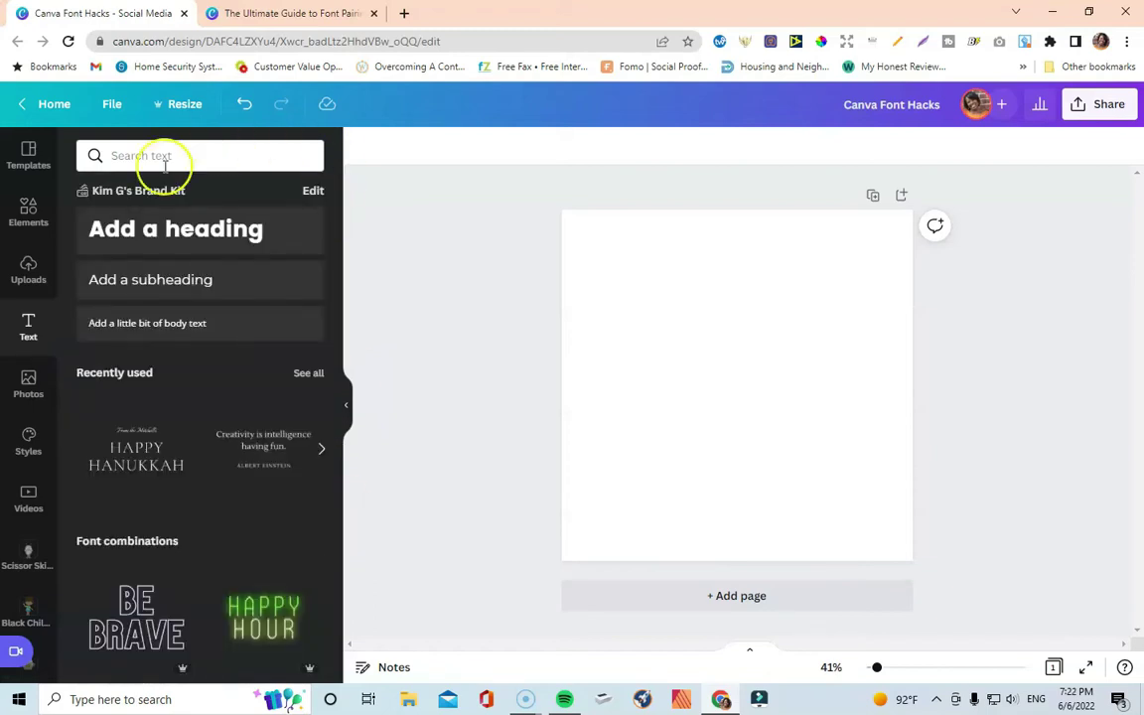
left_click(25, 211)
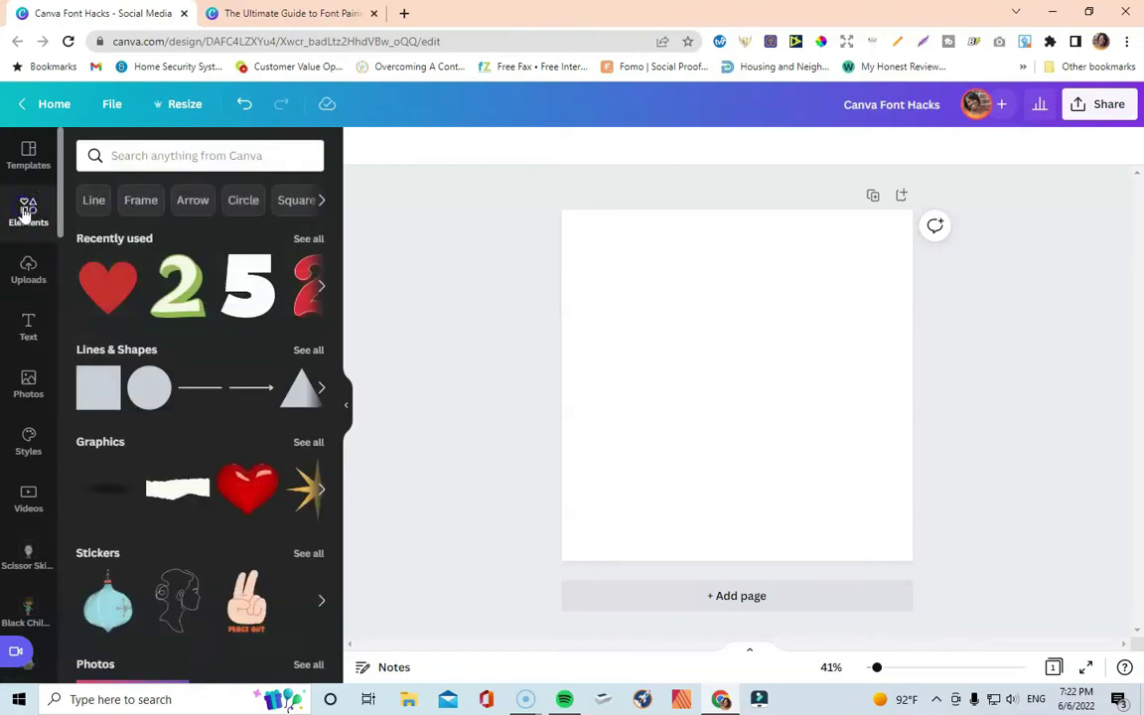
left_click(27, 174)
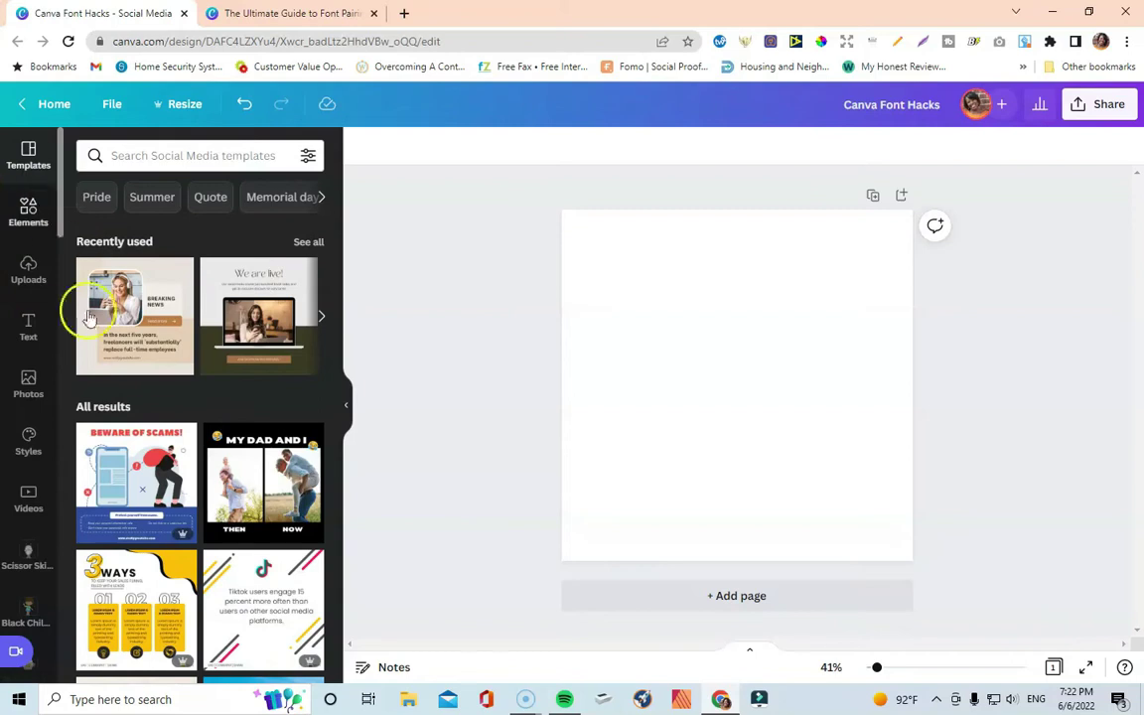
- Apply the white Spring SALE template with green leaves to the blank page
scroll(166, 355, "down", 3)
scroll(165, 357, "down", 6)
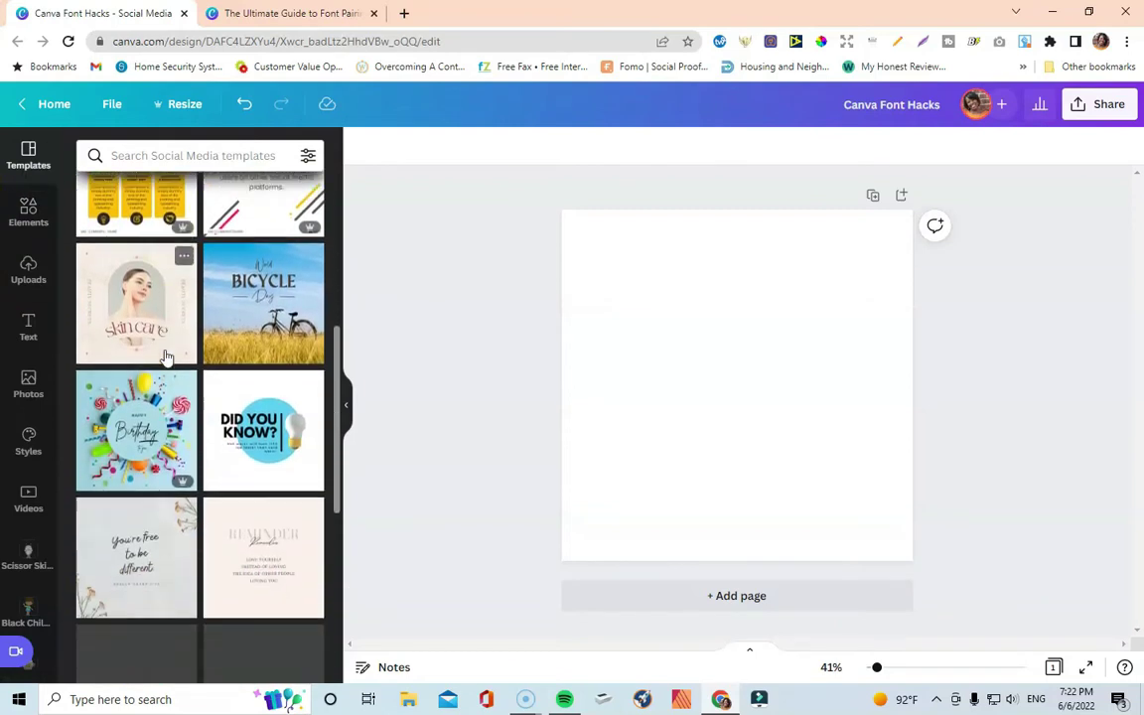
scroll(165, 357, "down", 2)
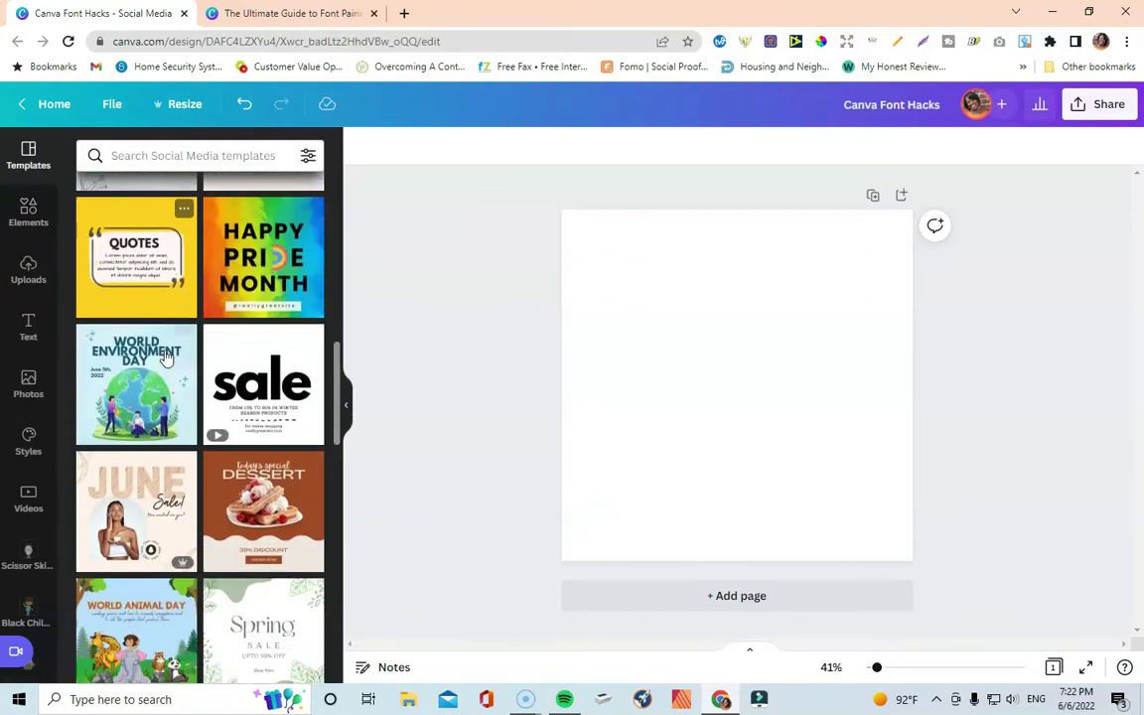
scroll(166, 357, "down", 3)
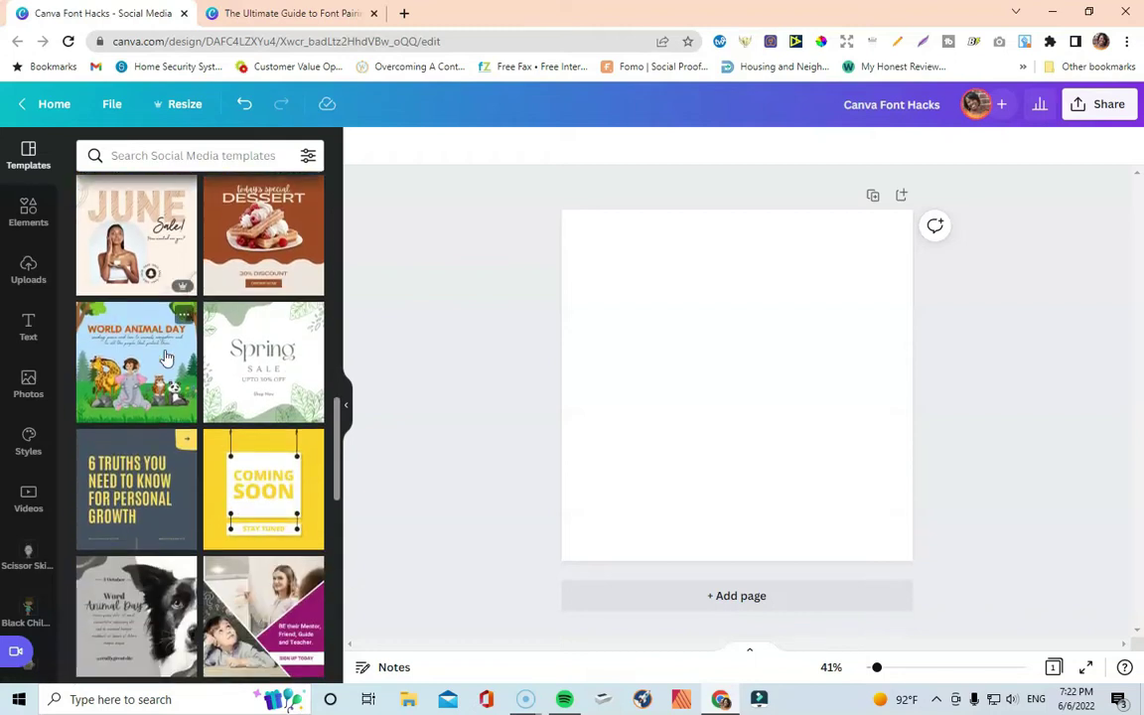
left_click(250, 389)
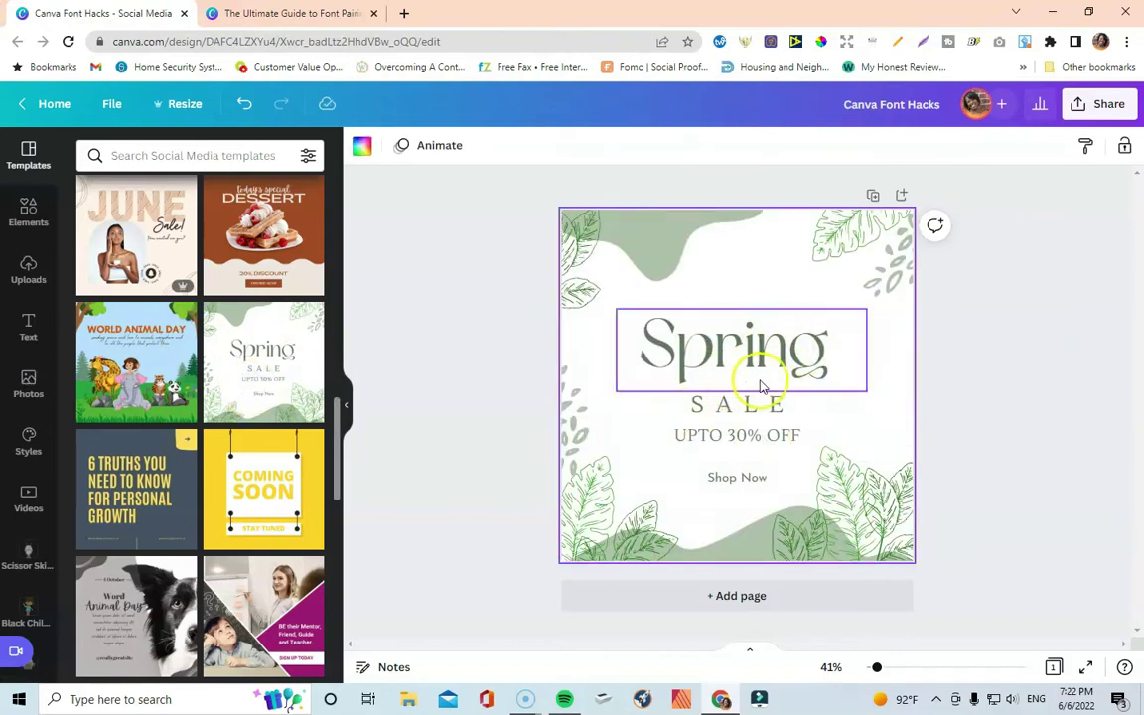
left_click(1037, 359)
- Group the Spring, SALE and UPTO 30% OFF text lines into one element
left_click(720, 291)
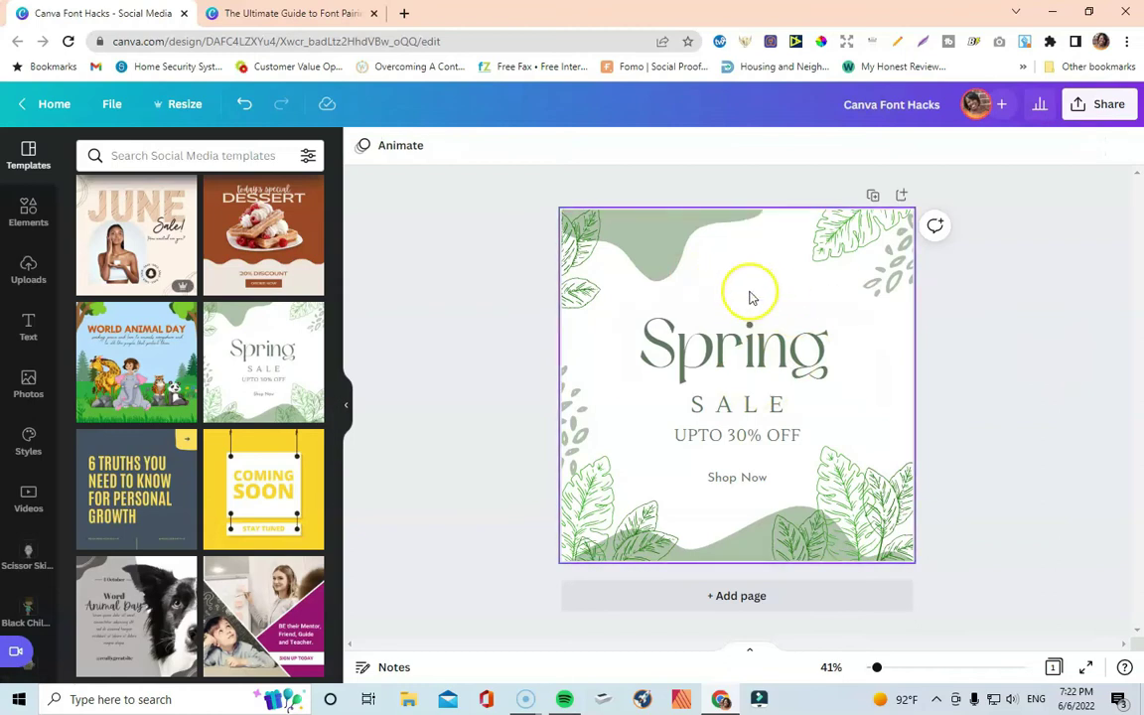
left_click_drag(687, 291, 790, 447)
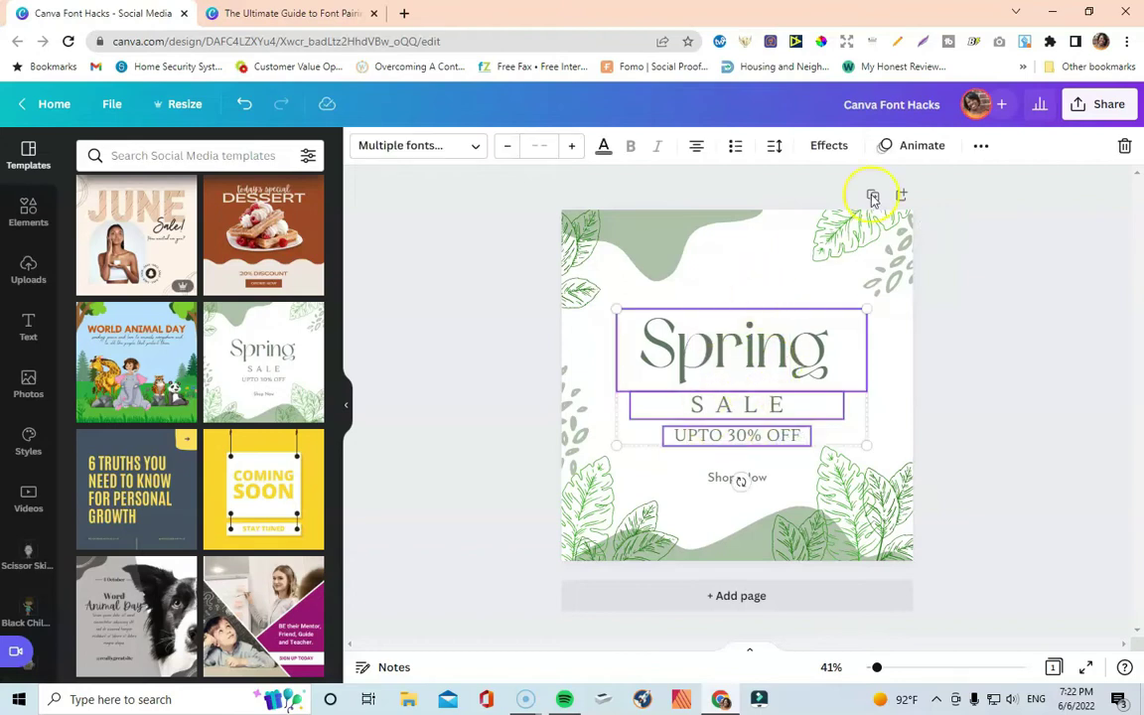
left_click(980, 146)
left_click(767, 184)
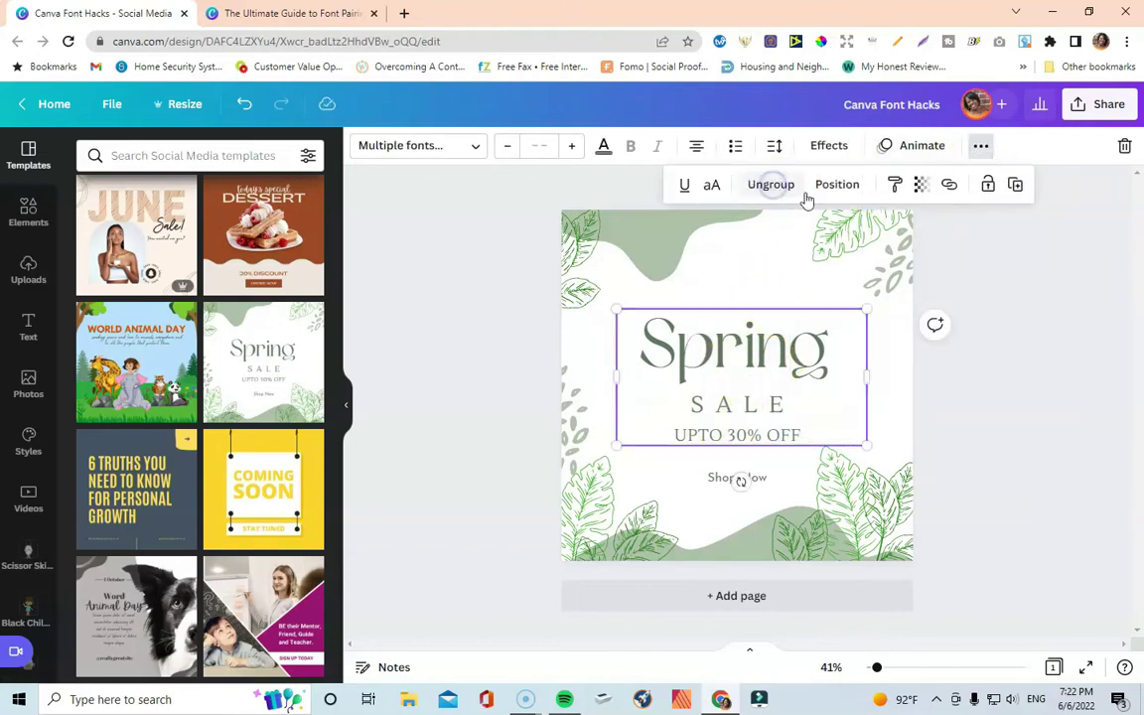
- Add a second page with the yellow COMING SOON template and delete its COMING and SOON text lines
left_click(702, 598)
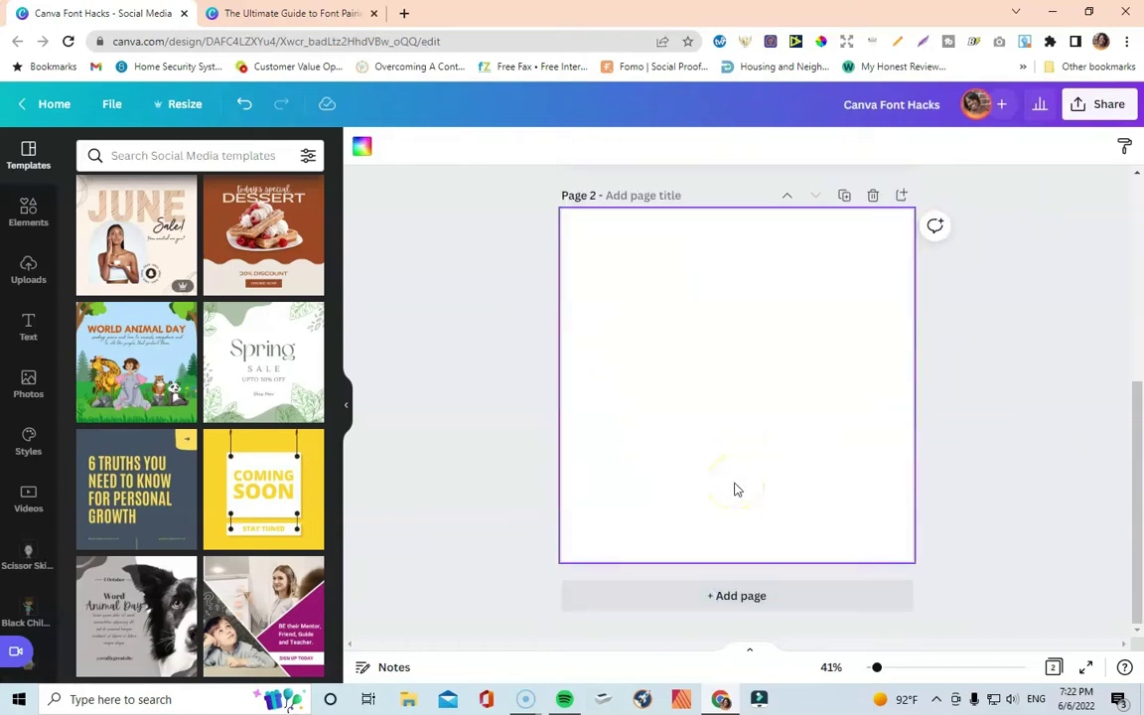
left_click(258, 444)
left_click(760, 347)
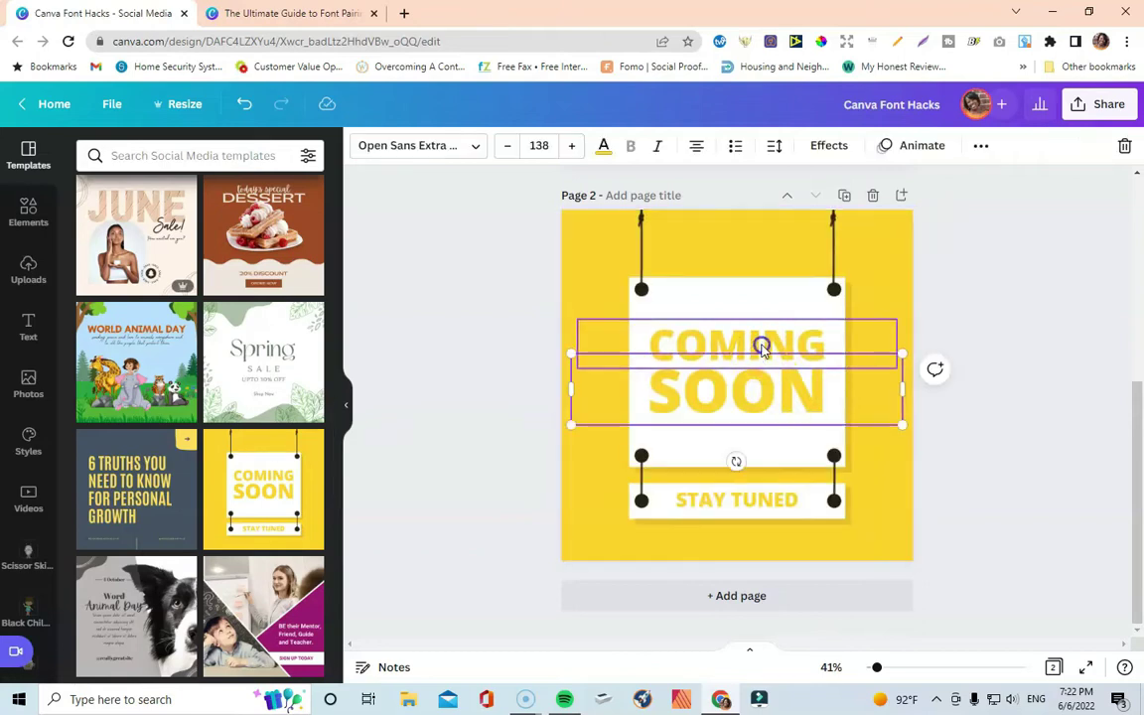
key("Delete")
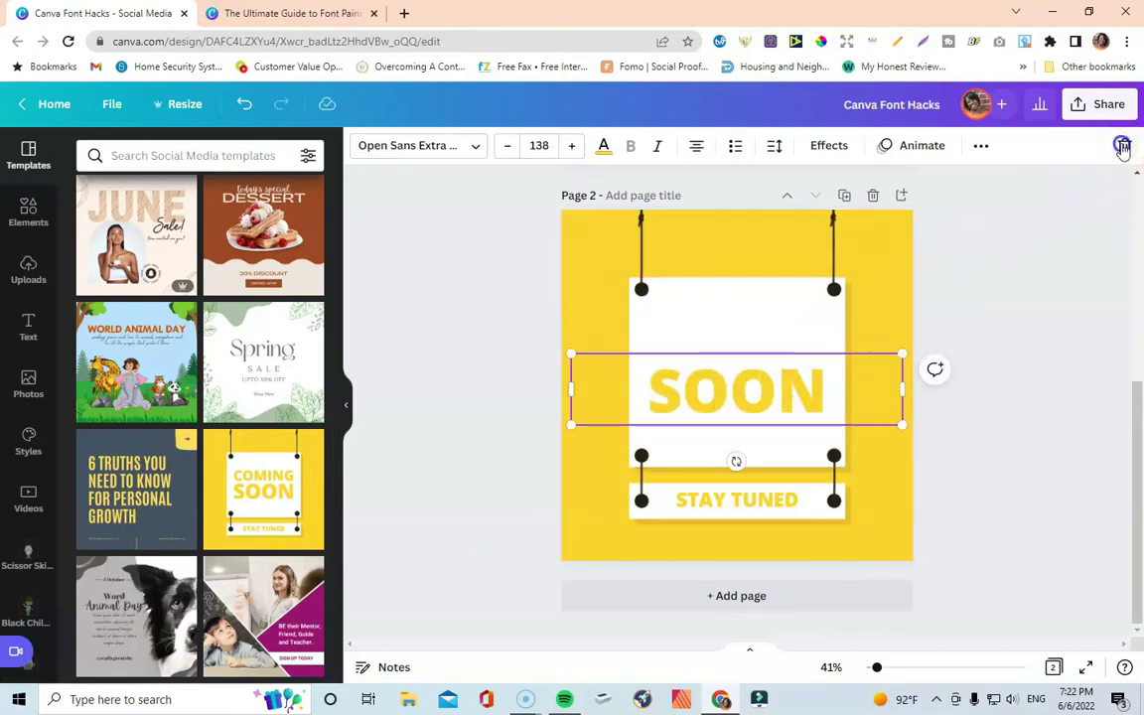
key("Delete")
- Duplicate the grouped Spring SALE text on the first page
scroll(842, 306, "up", 3)
left_click(767, 297)
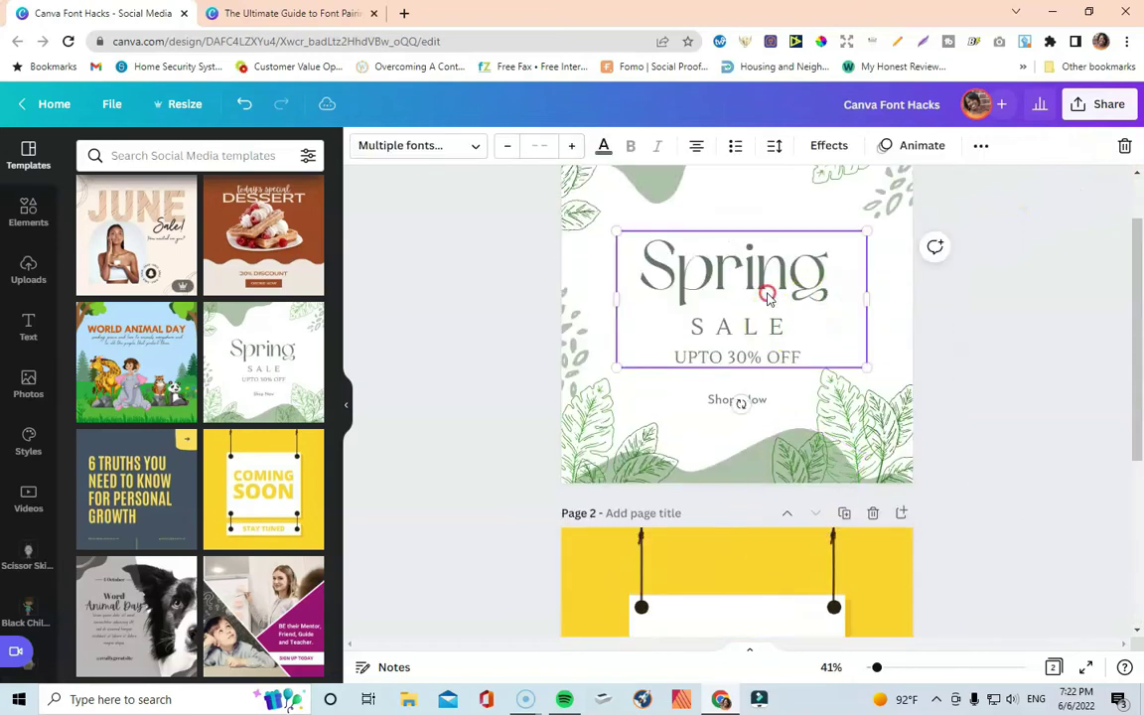
right_click(766, 296)
left_click(842, 216)
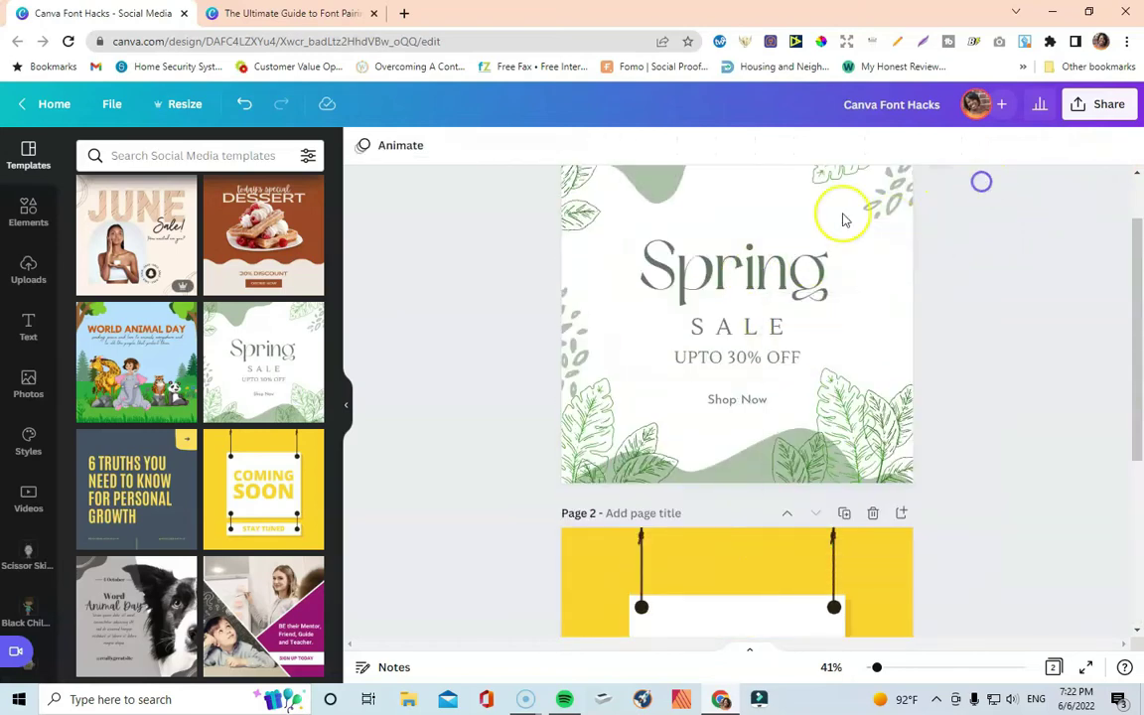
left_click(844, 239)
left_click(980, 145)
left_click(974, 184)
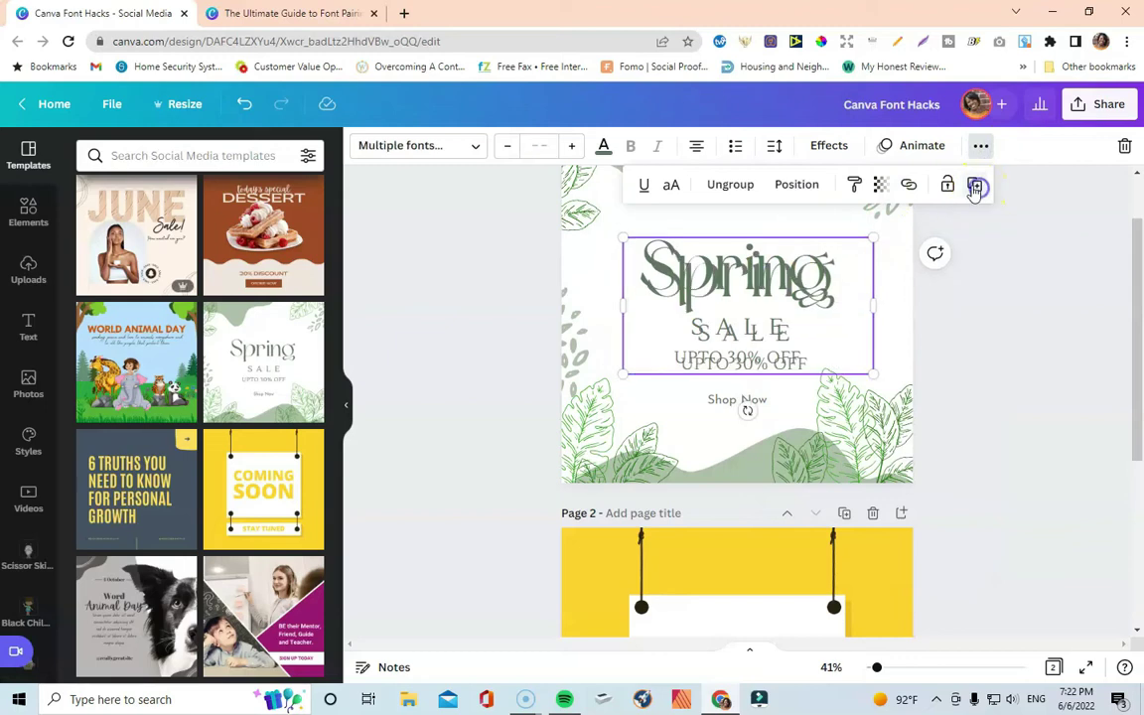
- Move the duplicated text group onto the white sign on page 2 and shrink it until the Spring line's size is 145
left_click_drag(783, 288, 766, 388)
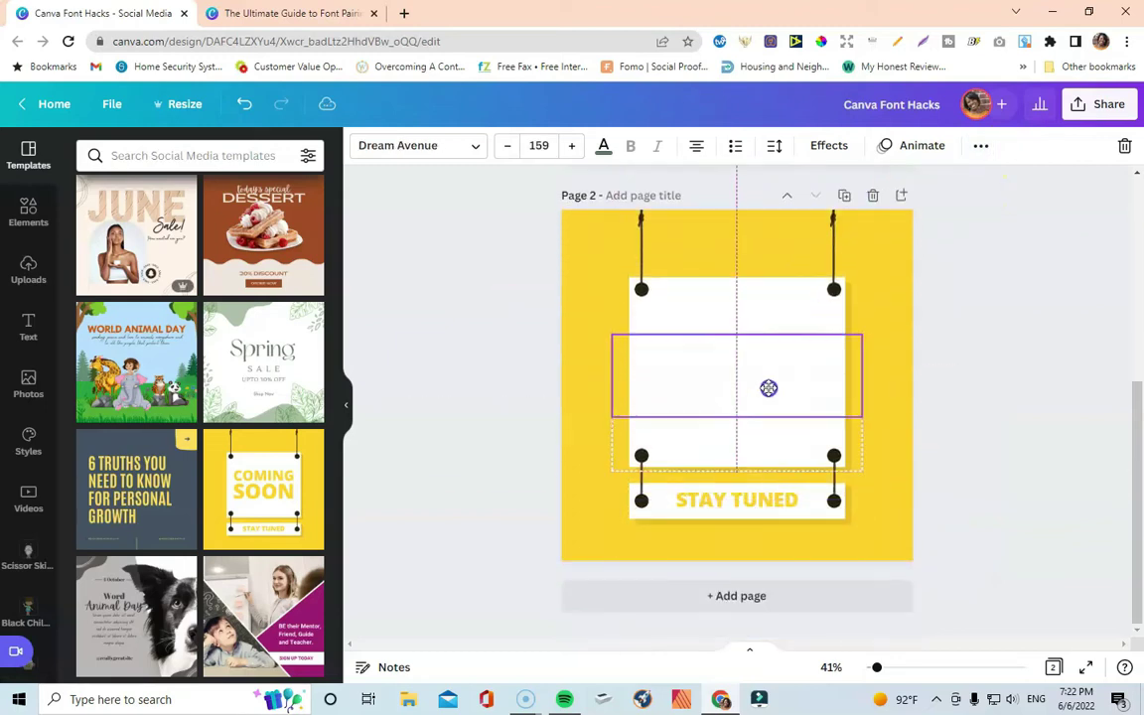
left_click_drag(615, 329, 637, 343)
left_click(723, 350)
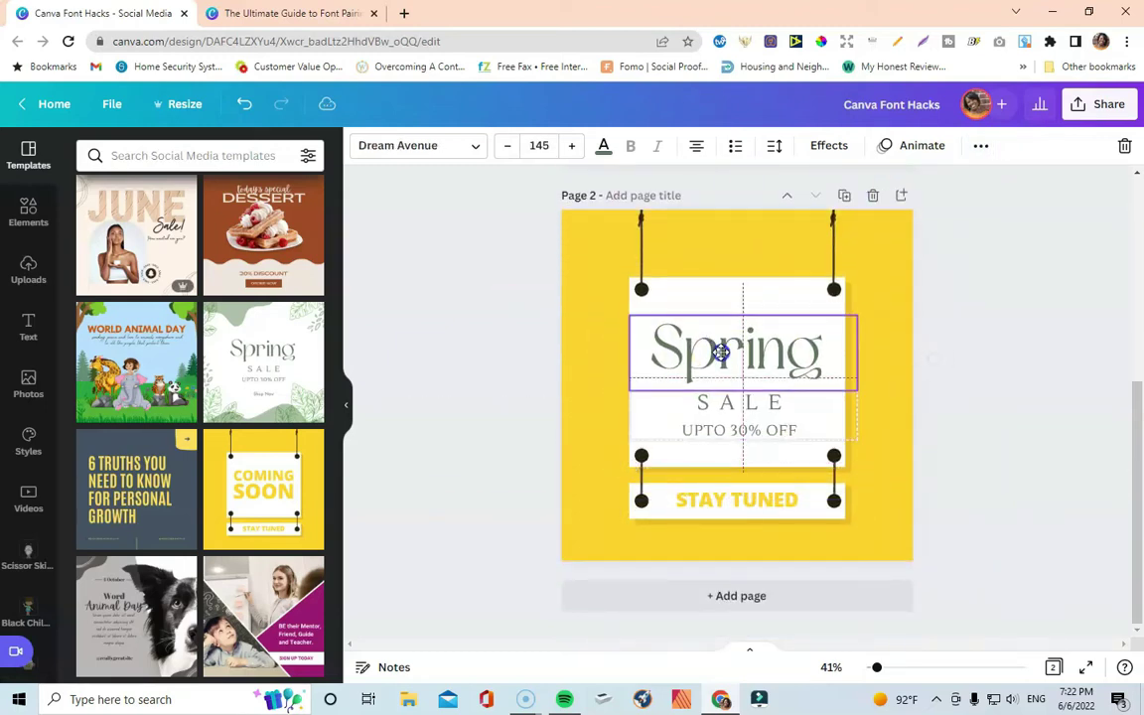
- Change the Spring, SALE and UPTO 30% OFF text on the yellow page to black
left_click(800, 369)
double_click(800, 370)
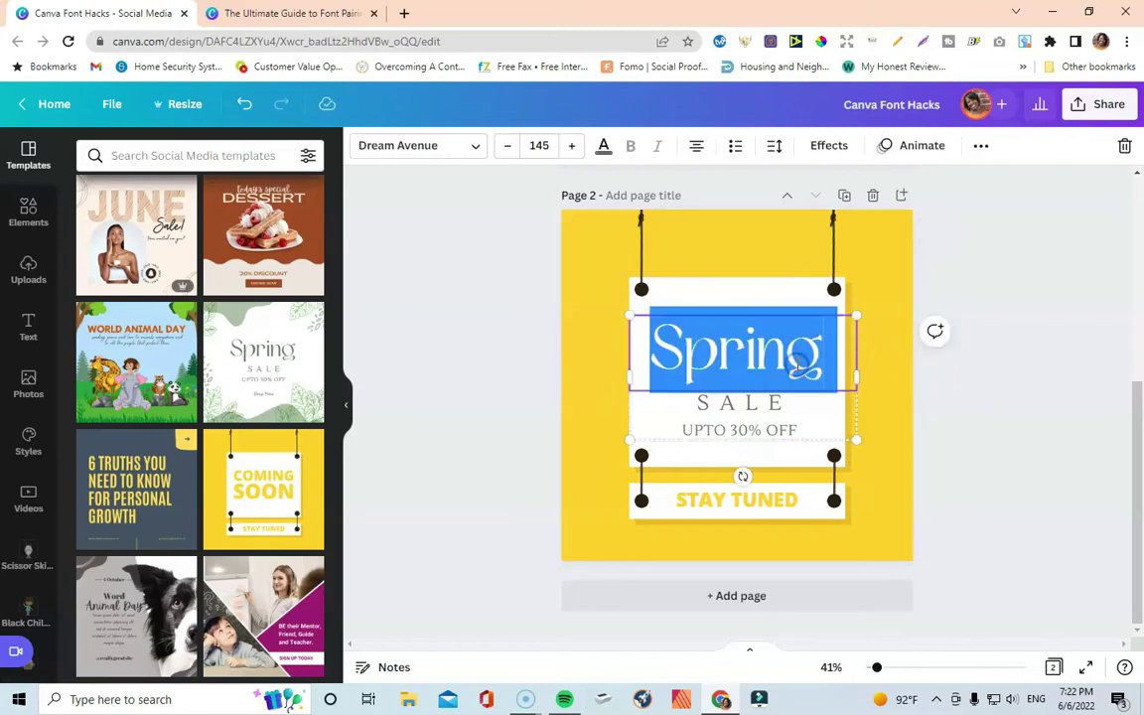
left_click(603, 146)
left_click(136, 228)
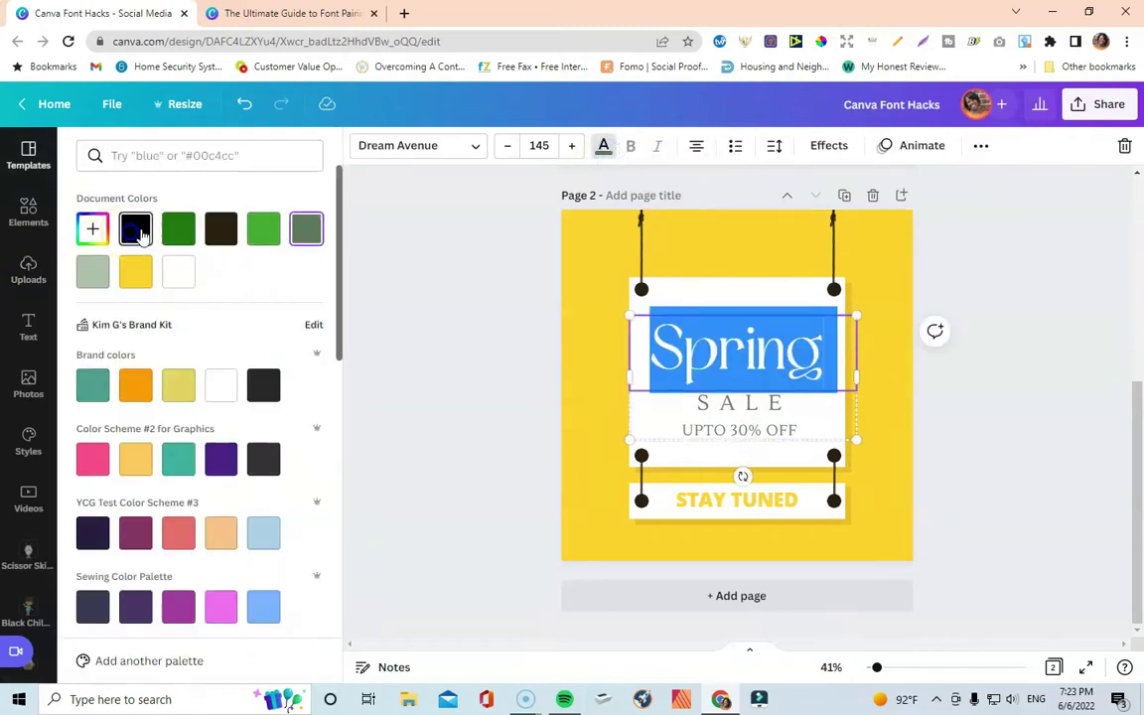
double_click(735, 403)
left_click(135, 228)
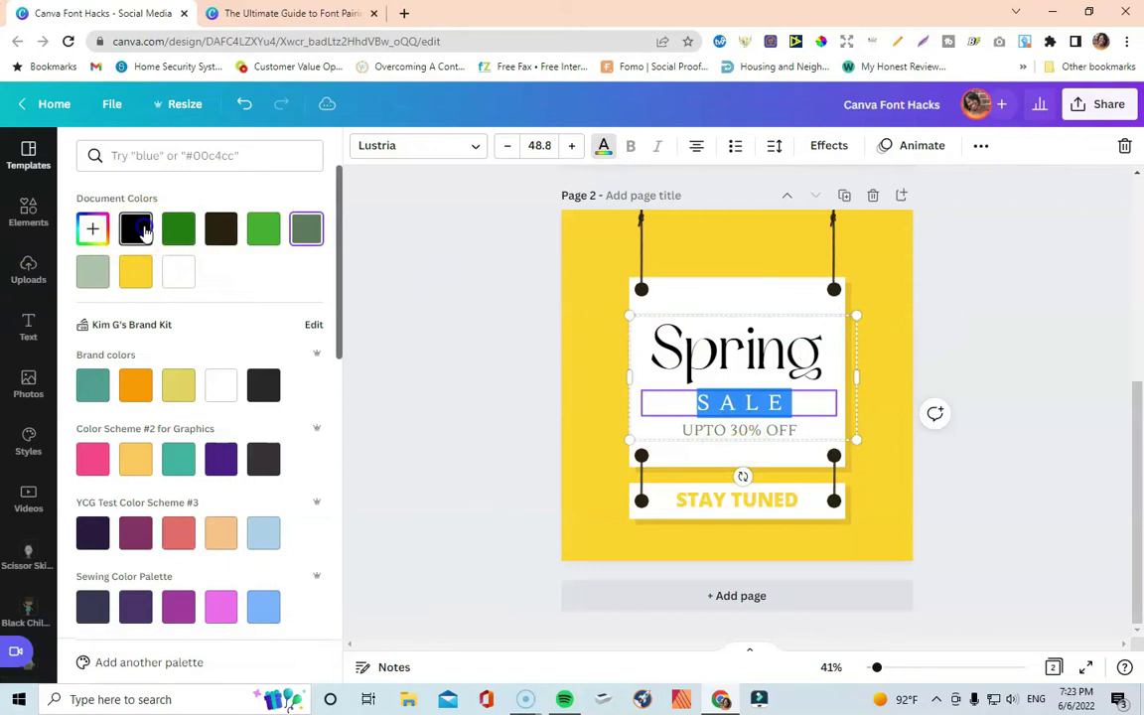
key("Tab")
key("Return")
left_click(135, 228)
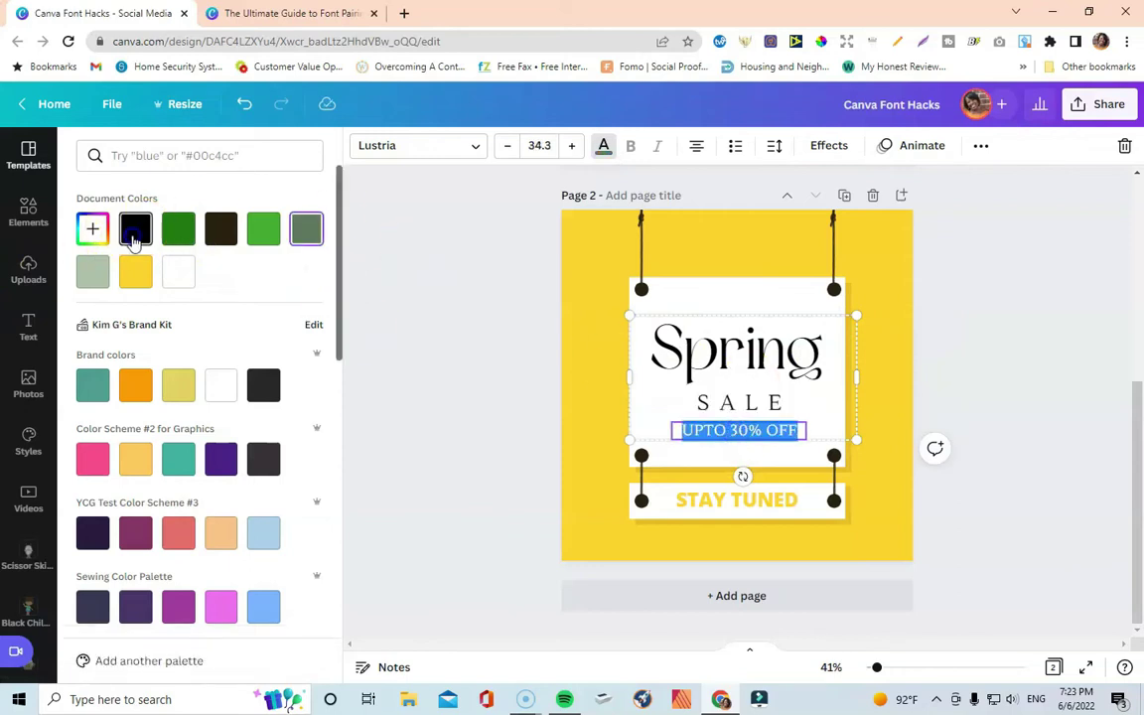
left_click(918, 374)
left_click(779, 364)
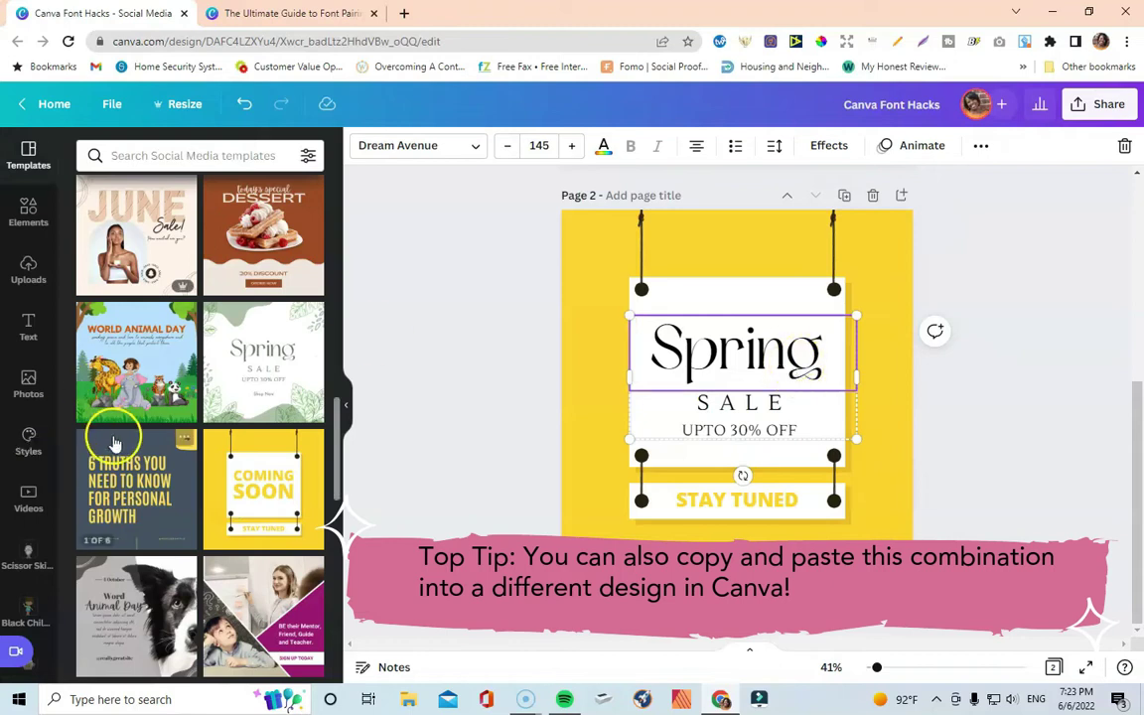
- Look through more Social Media templates, and search them for "baby"
scroll(118, 439, "down", 5)
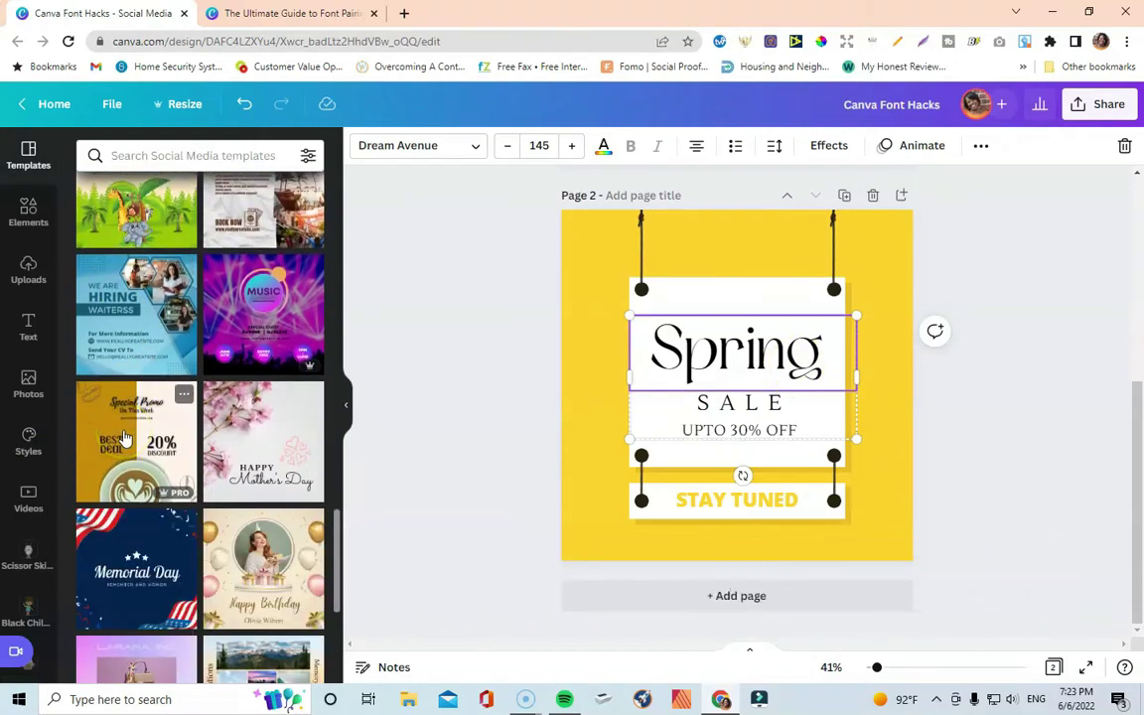
scroll(123, 437, "down", 10)
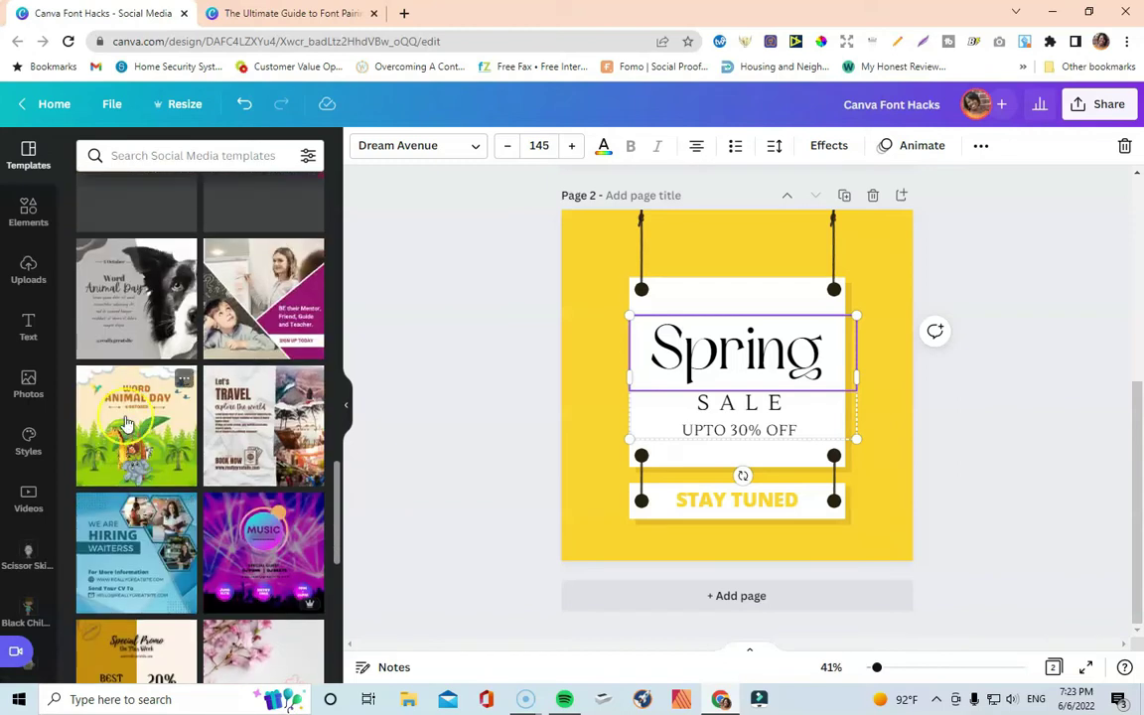
scroll(335, 408, "up", 15)
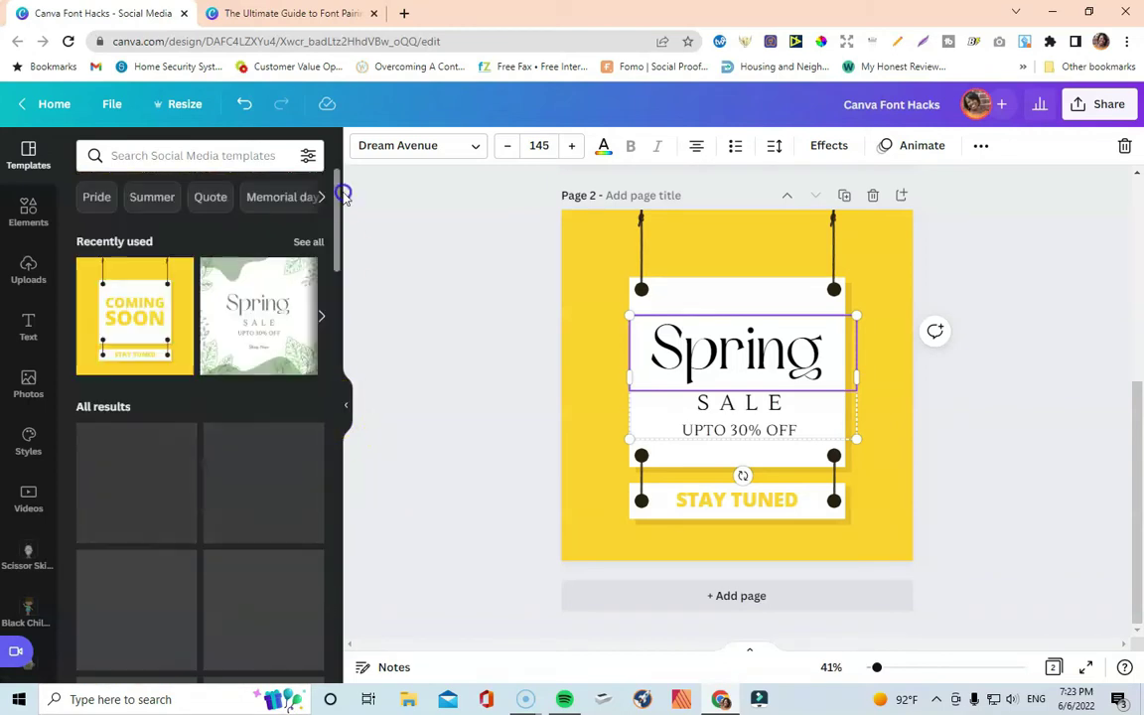
left_click(191, 157)
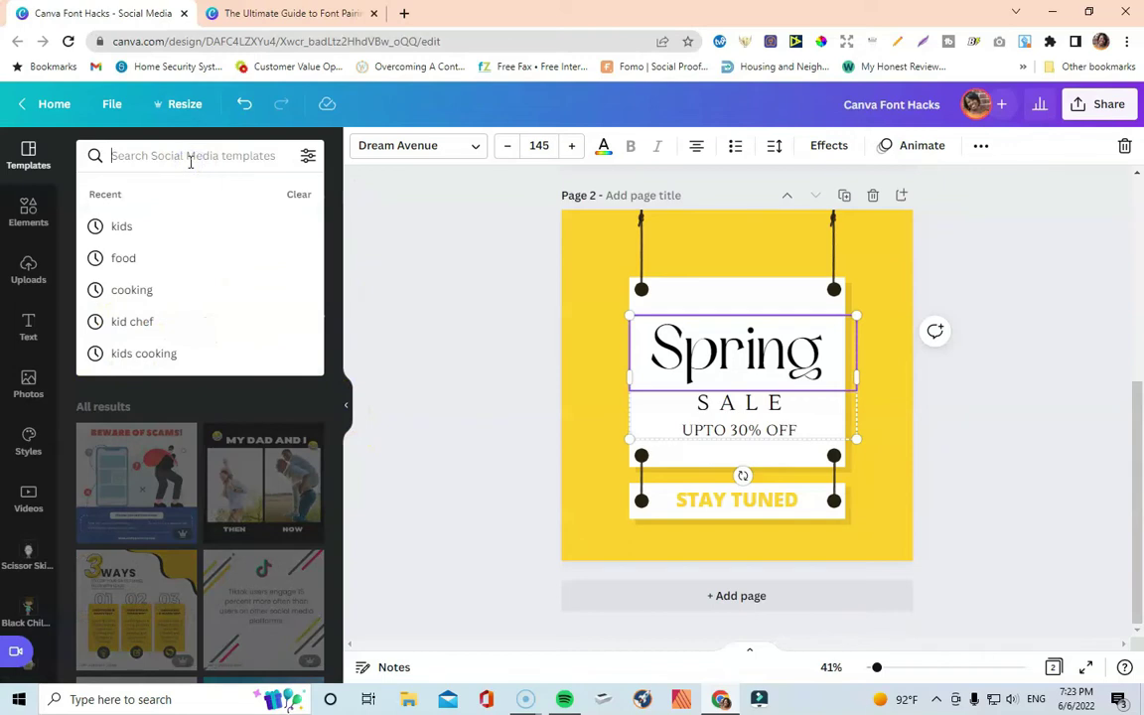
type("baby")
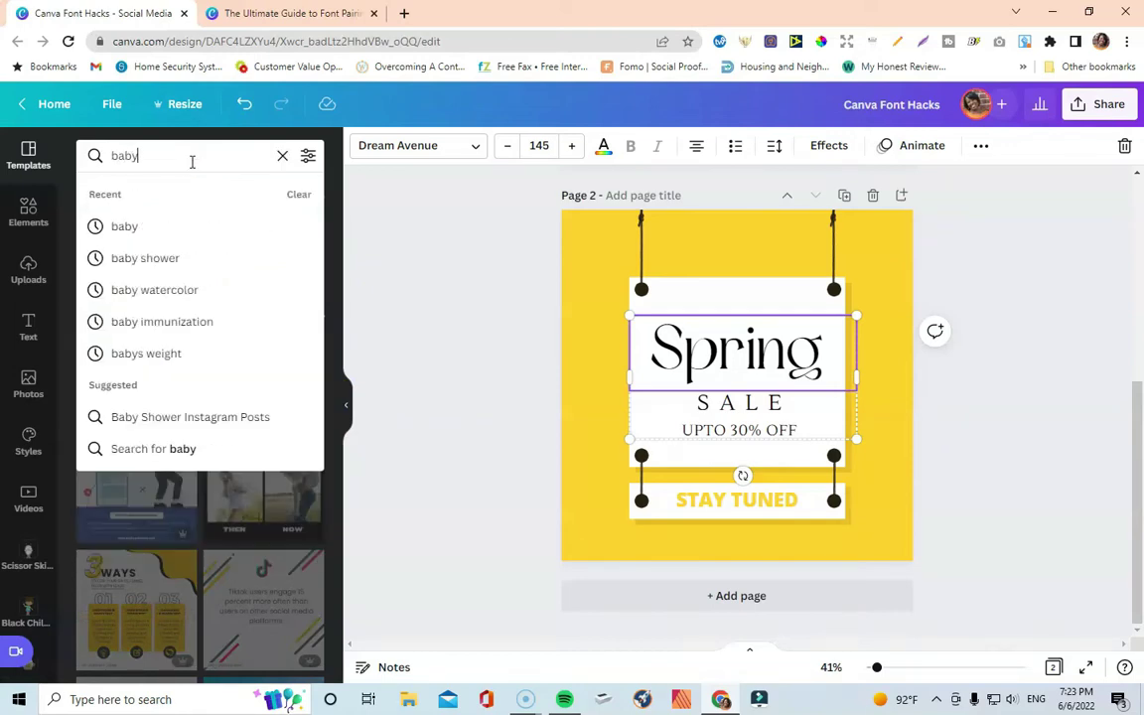
key("Return")
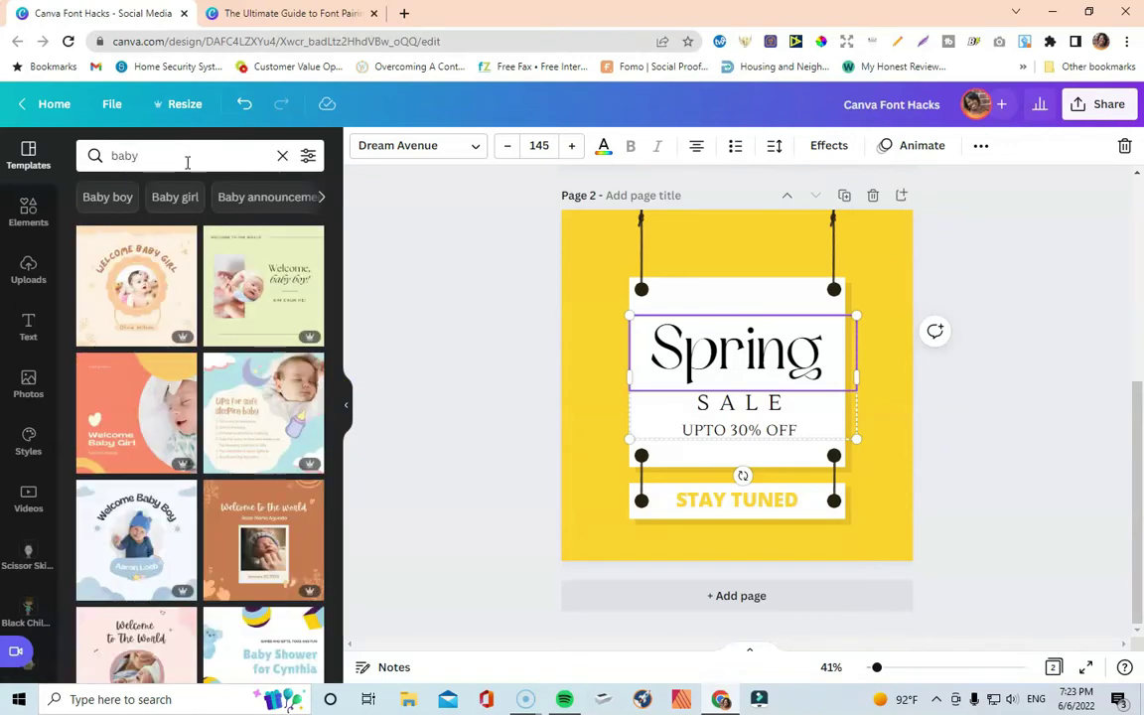
- Add a third page and apply the "Welcome BABY, it's a boy" template with the baby on a moon
left_click(770, 602)
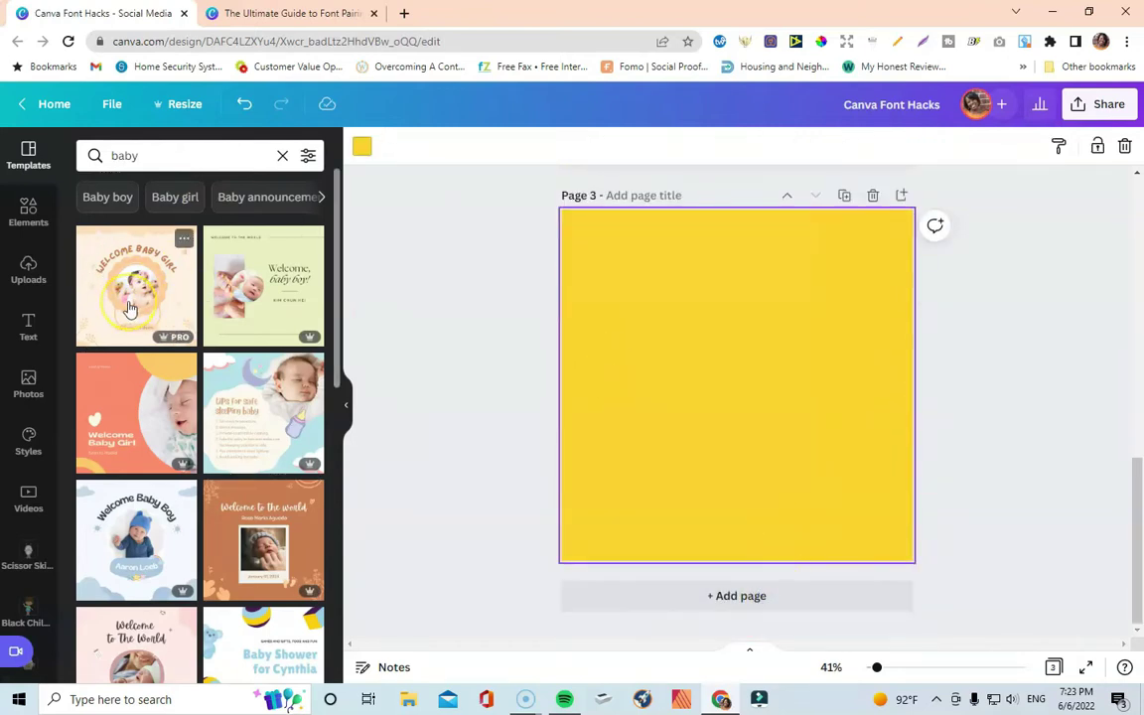
scroll(149, 346, "down", 3)
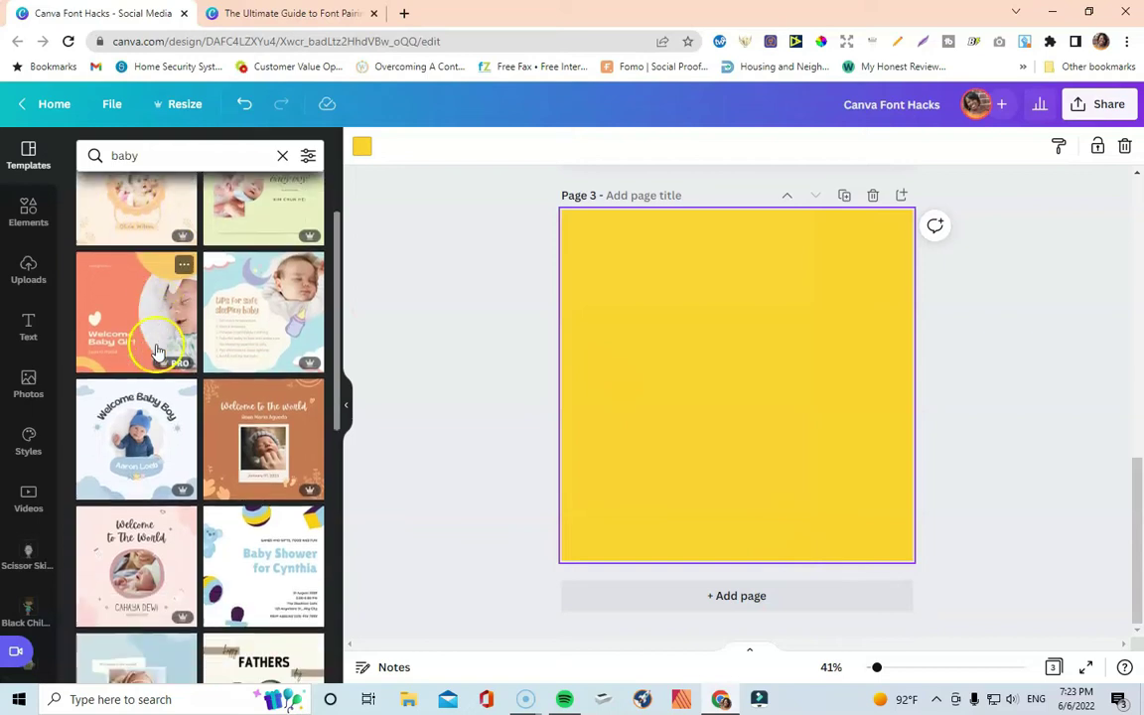
scroll(149, 357, "down", 5)
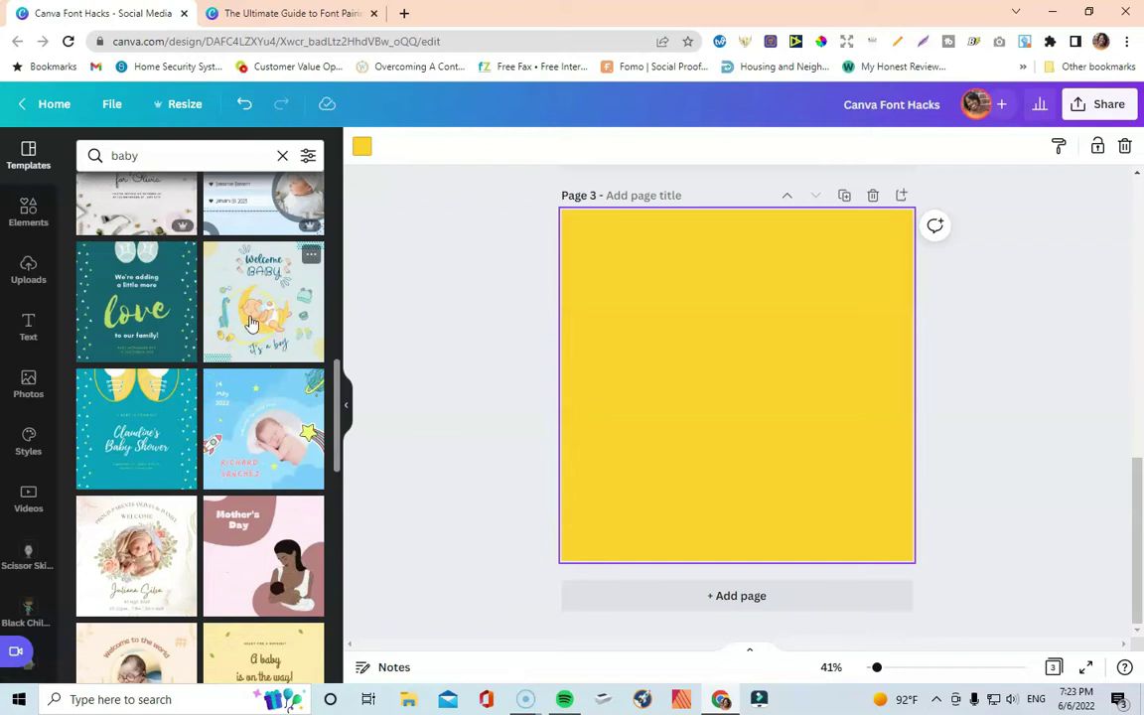
left_click(252, 321)
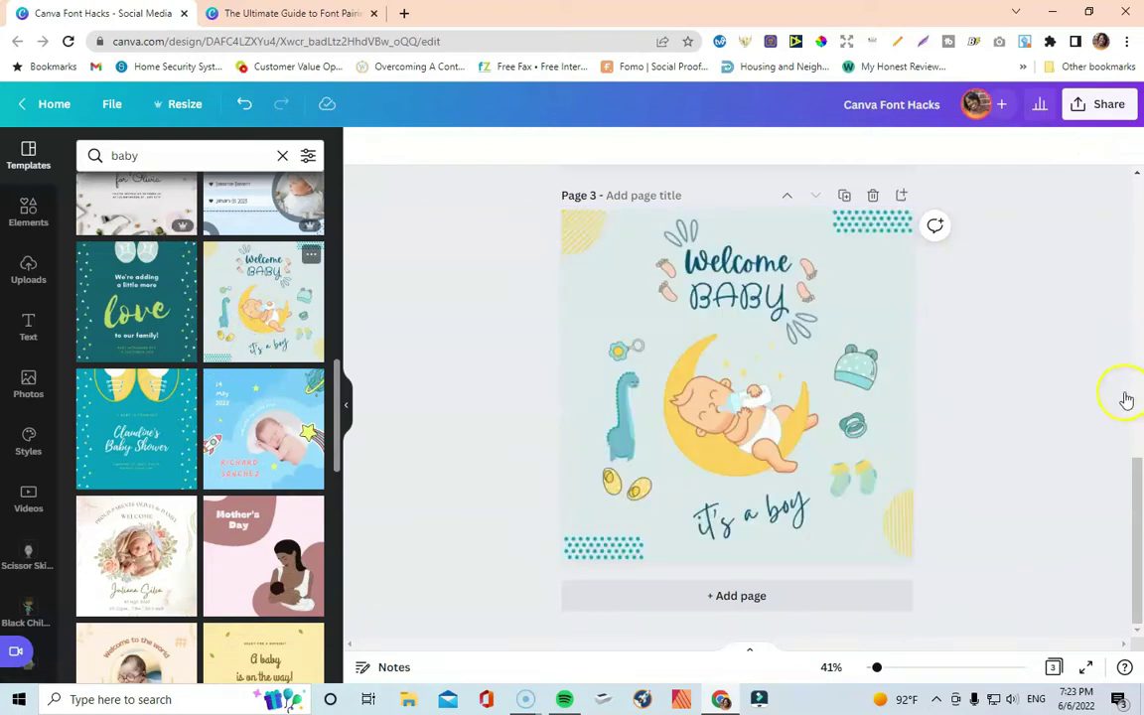
- Delete the corner patterns and the baby-item icons beside the moon illustration on page 3
left_click(743, 264)
key("Delete")
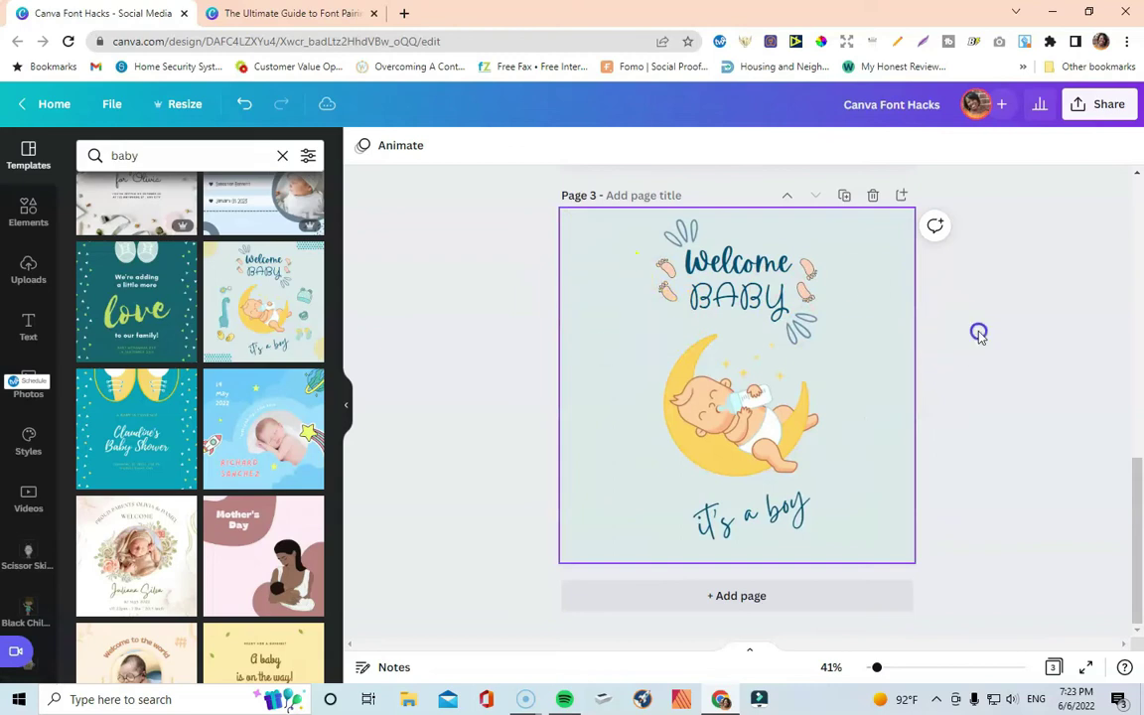
- Select the Welcome and BABY text lines together on page 3 and copy them
left_click(725, 267)
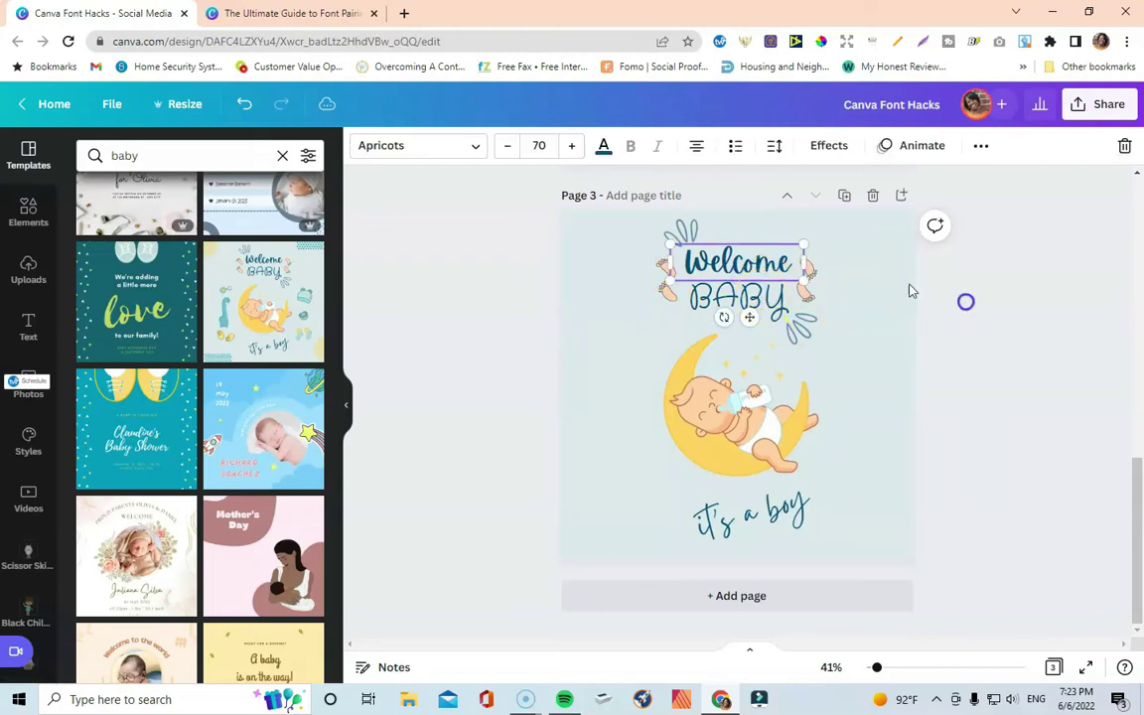
left_click(746, 229)
left_click(751, 295)
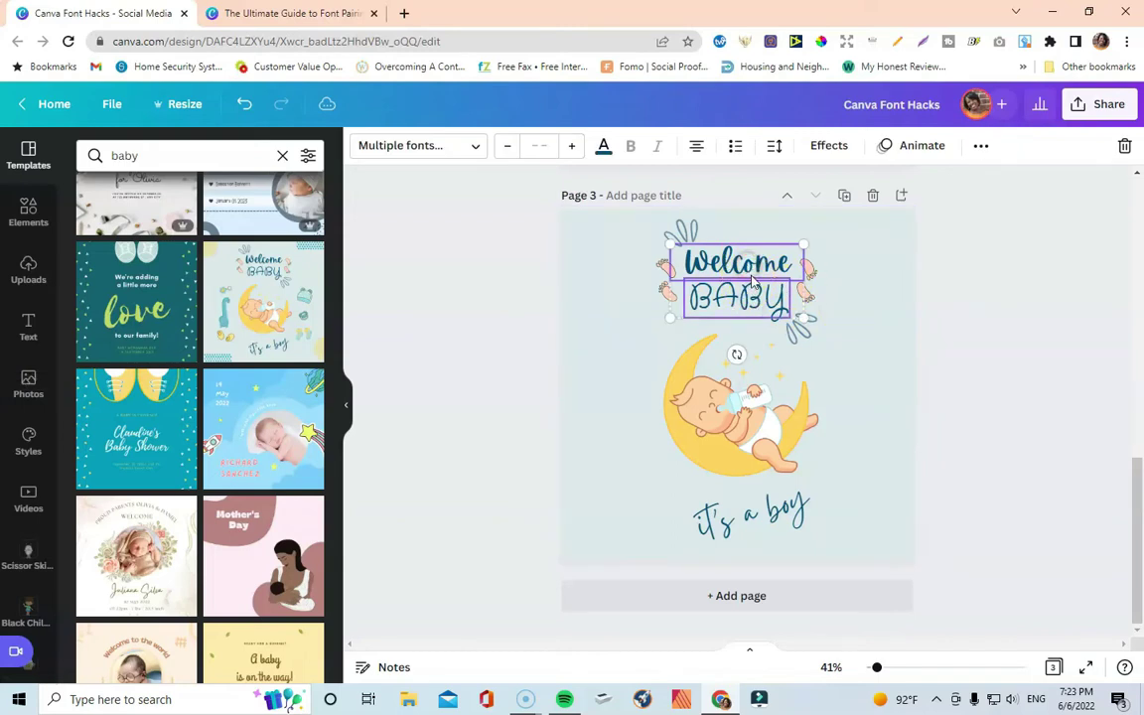
right_click(751, 281)
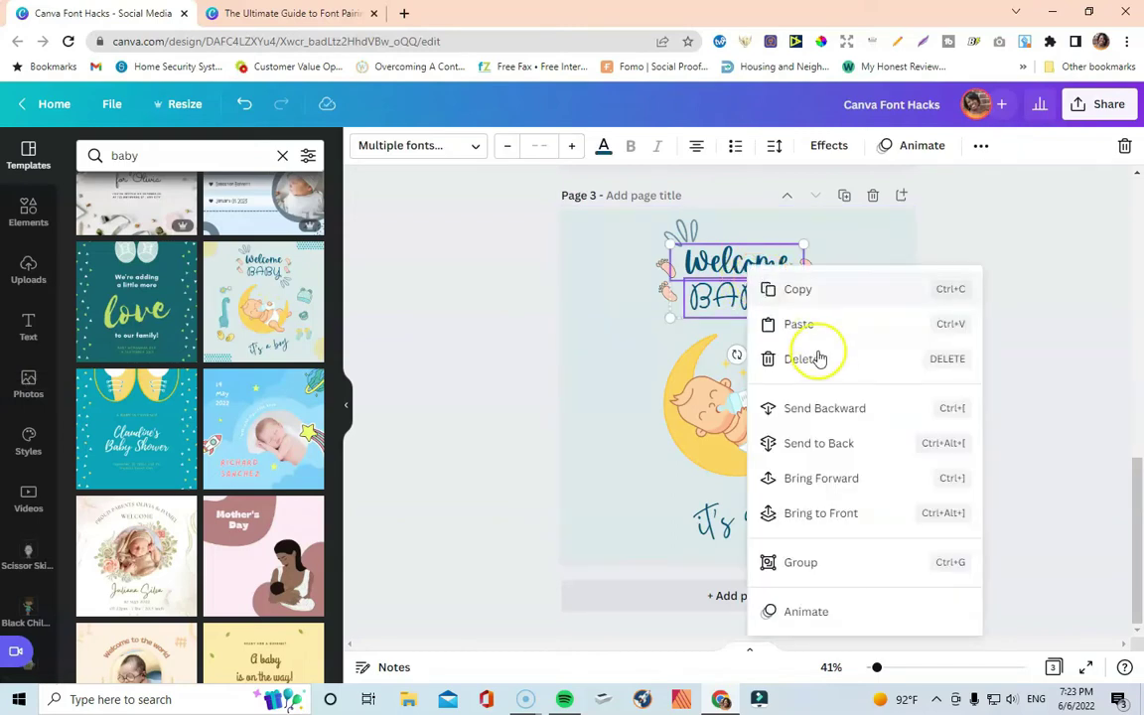
left_click(842, 286)
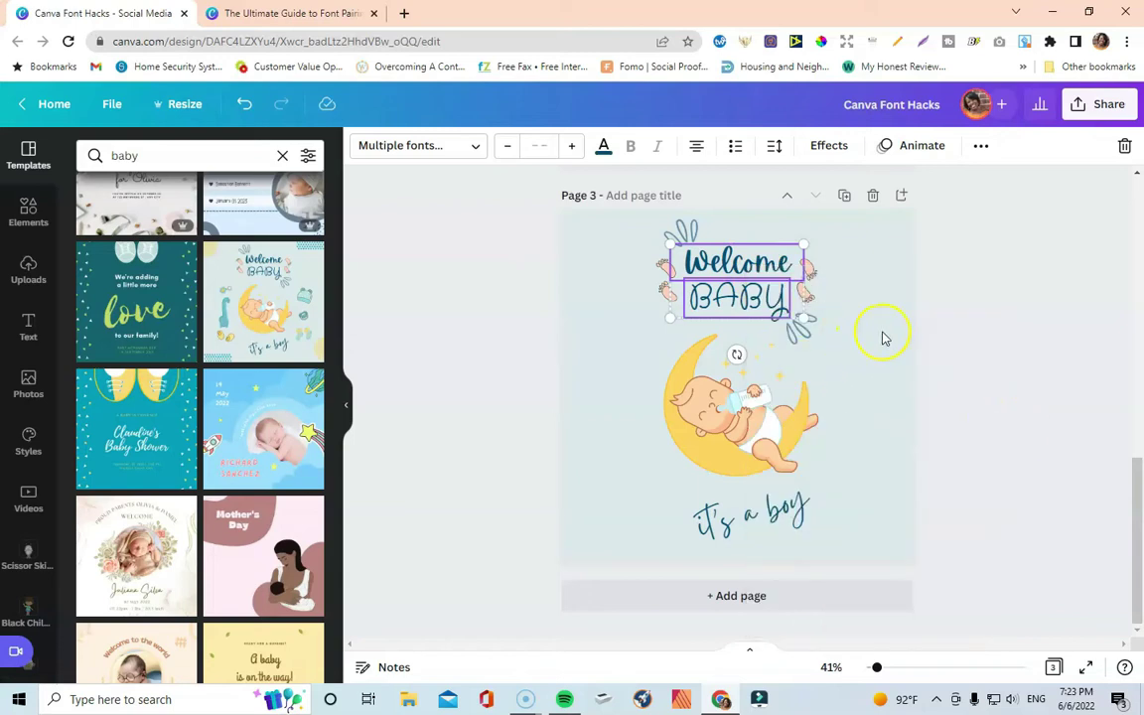
- Add a fourth page, apply the Mother's Day template with the breastfeeding mother, and delete its heading
left_click(772, 597)
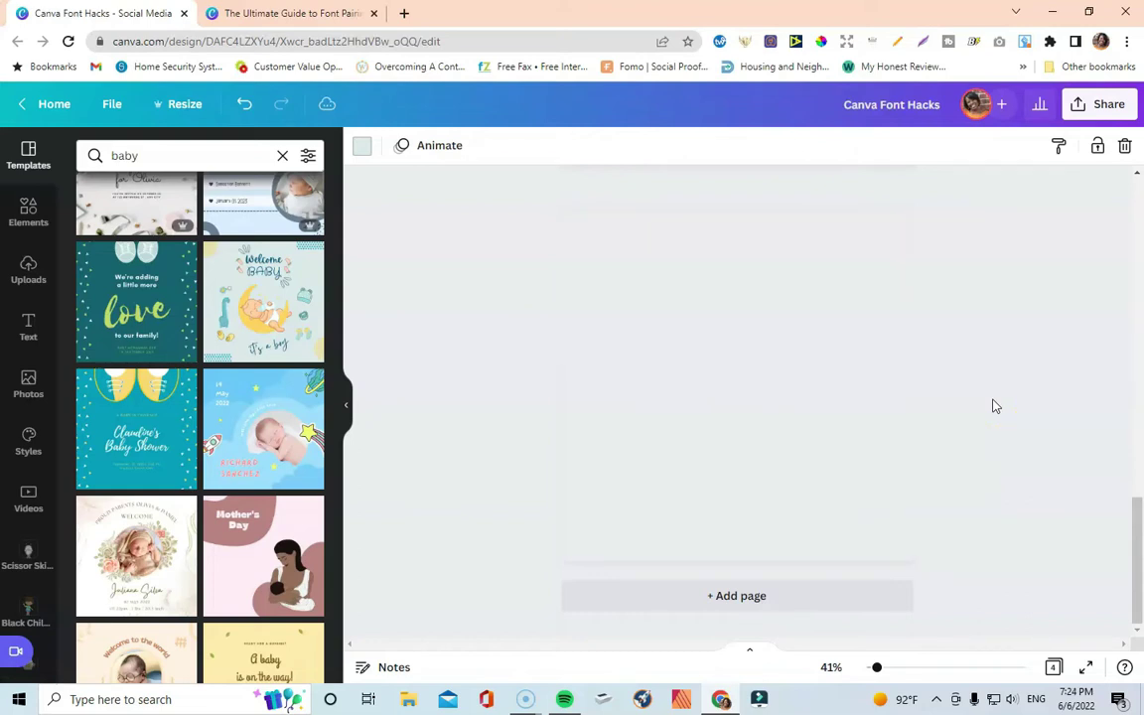
scroll(526, 362, "up", 3)
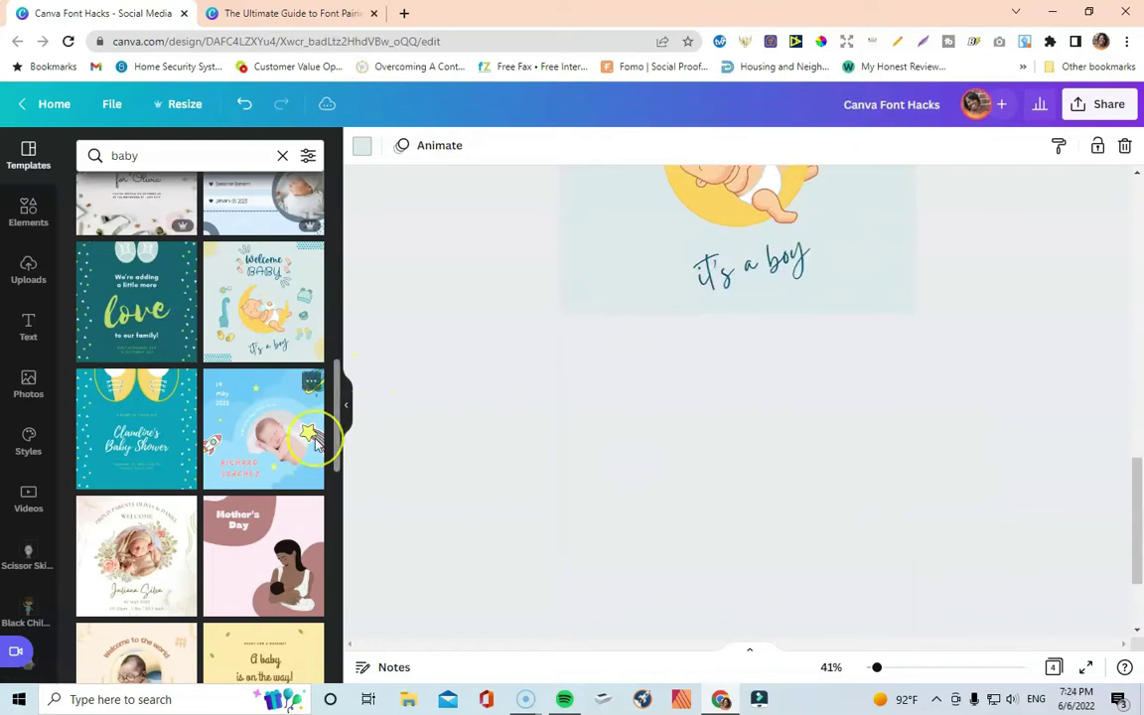
scroll(689, 437, "down", 3)
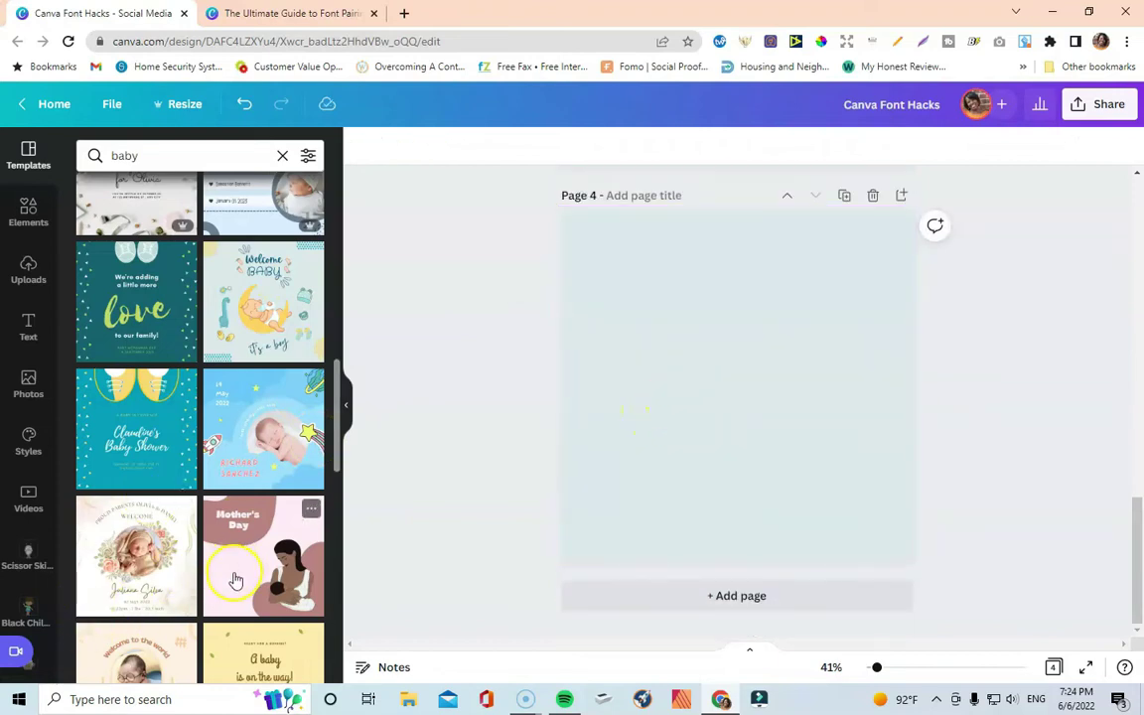
left_click(235, 580)
left_click(684, 276)
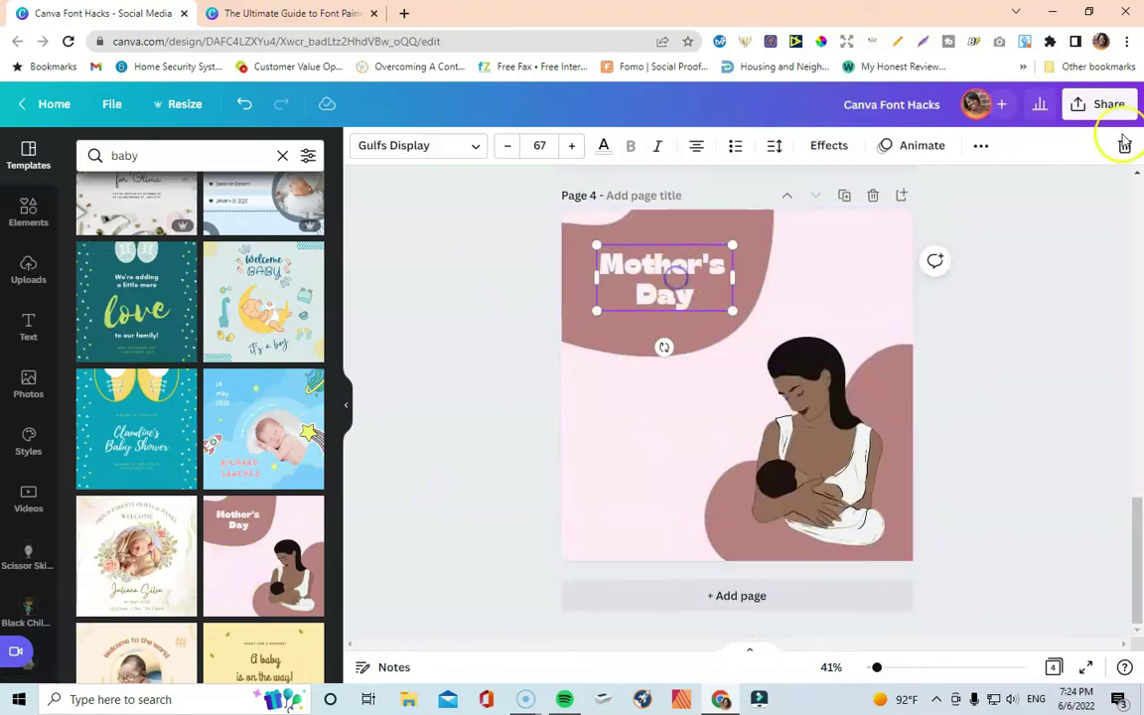
left_click(1119, 148)
- Paste the copied Welcome and BABY text lines onto page 4 and move them over the mauve corner shape
right_click(664, 276)
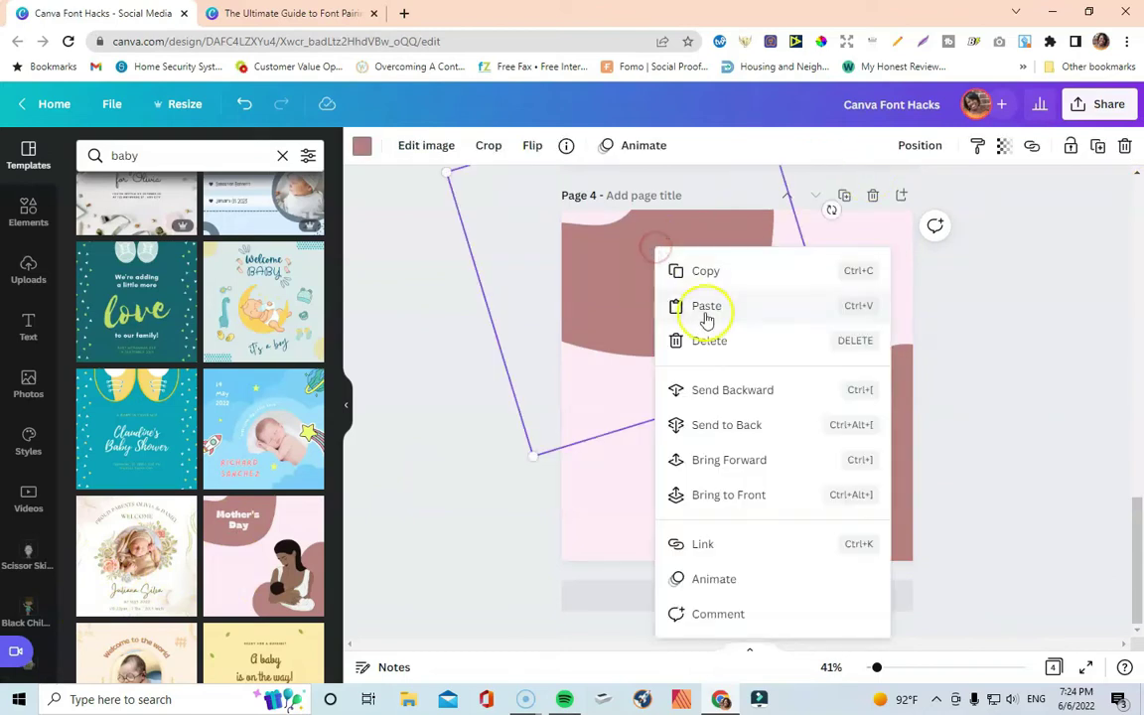
left_click(705, 317)
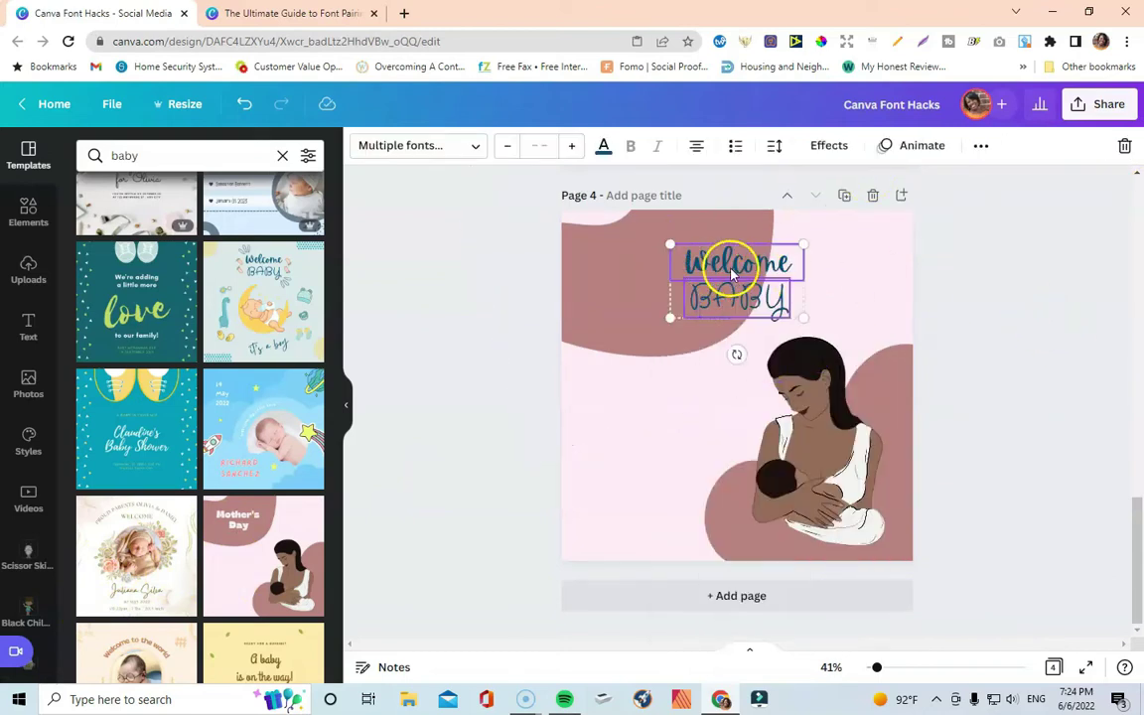
left_click_drag(728, 265, 647, 265)
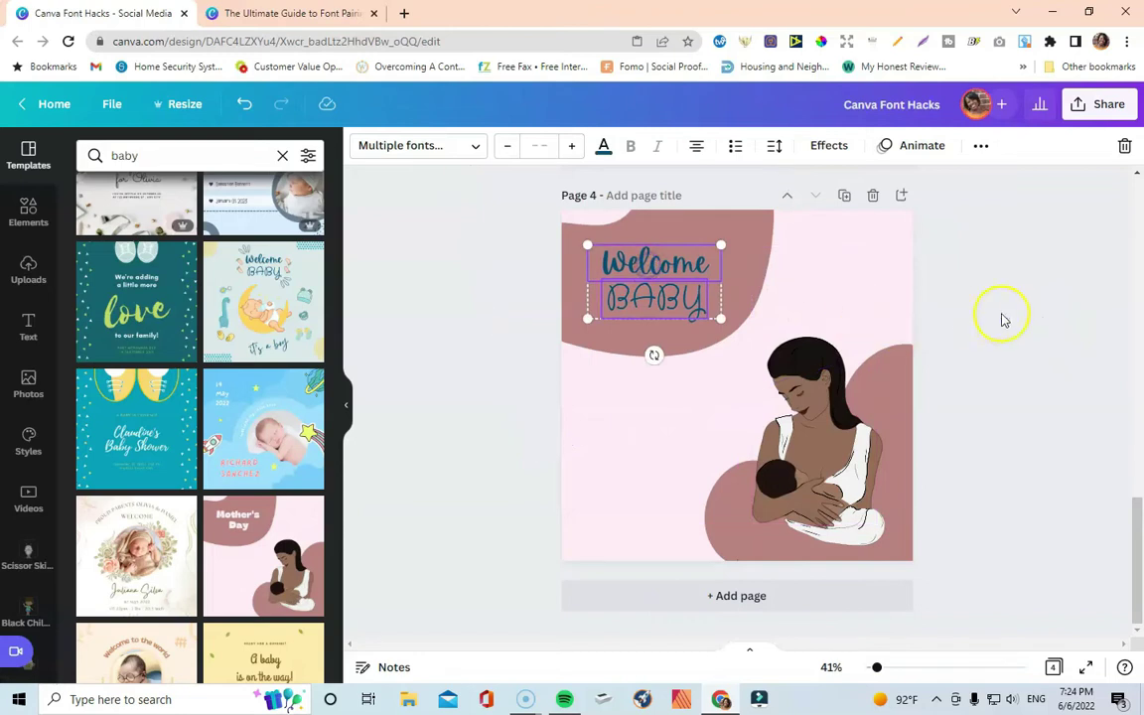
left_click(997, 314)
left_click(653, 226)
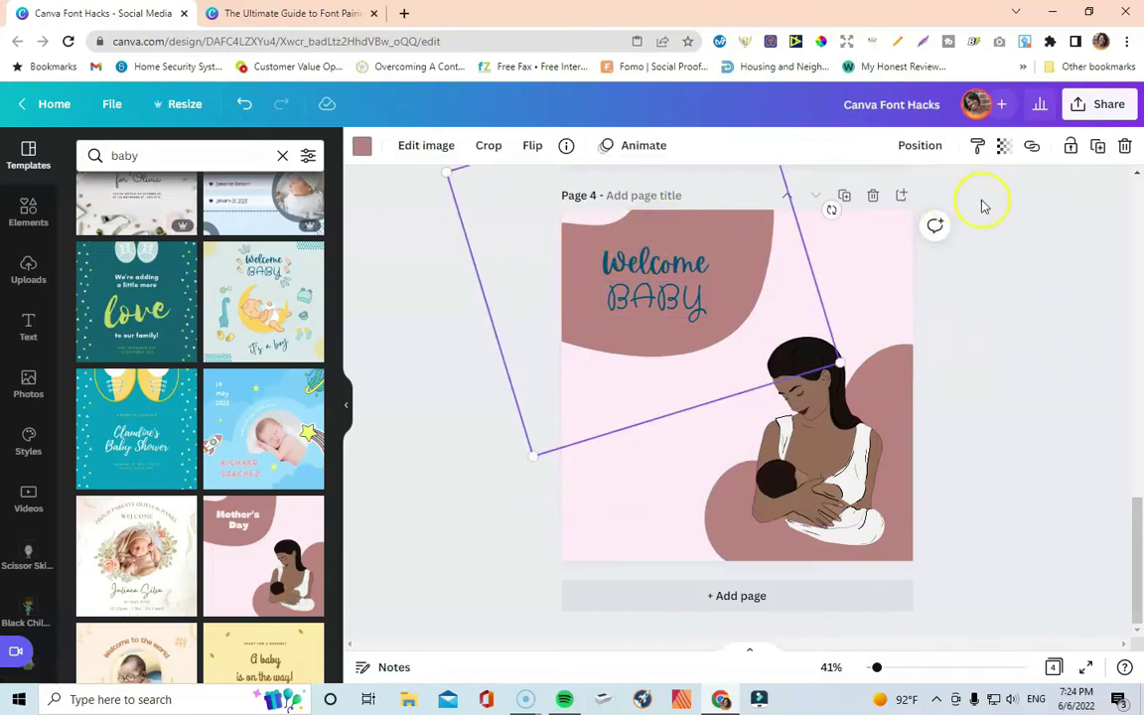
left_click(906, 258)
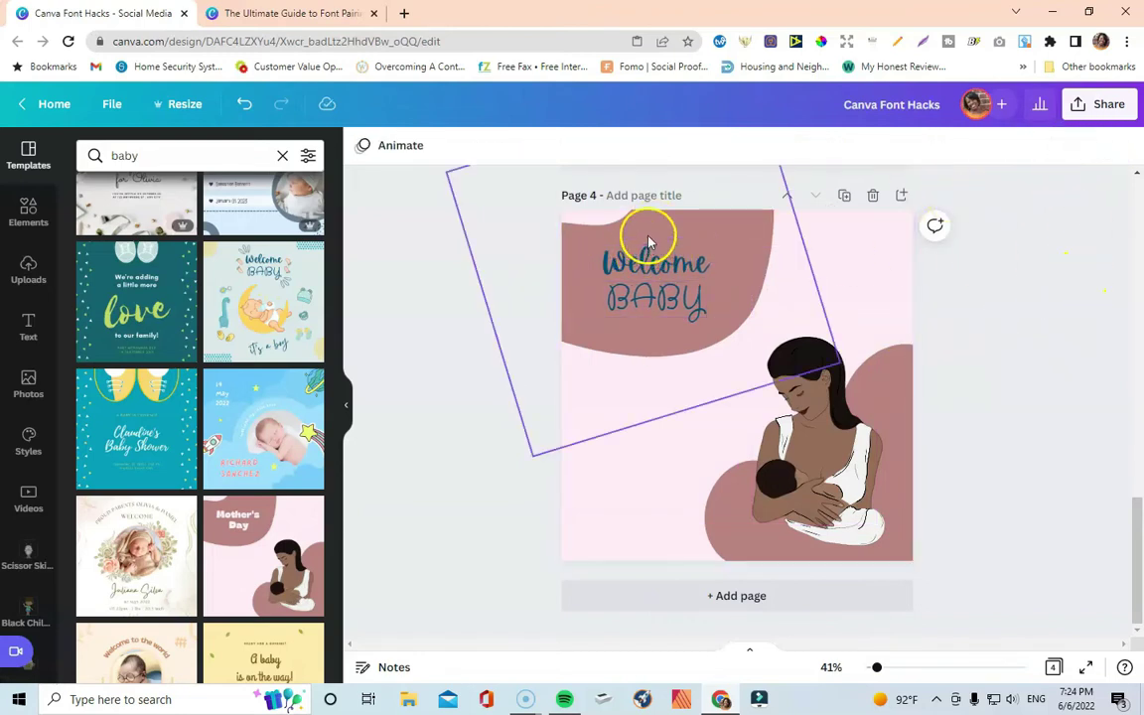
- Group the Welcome and BABY lines on page 4 and enlarge the group to fill the mauve shape
left_click(664, 298)
left_click(980, 145)
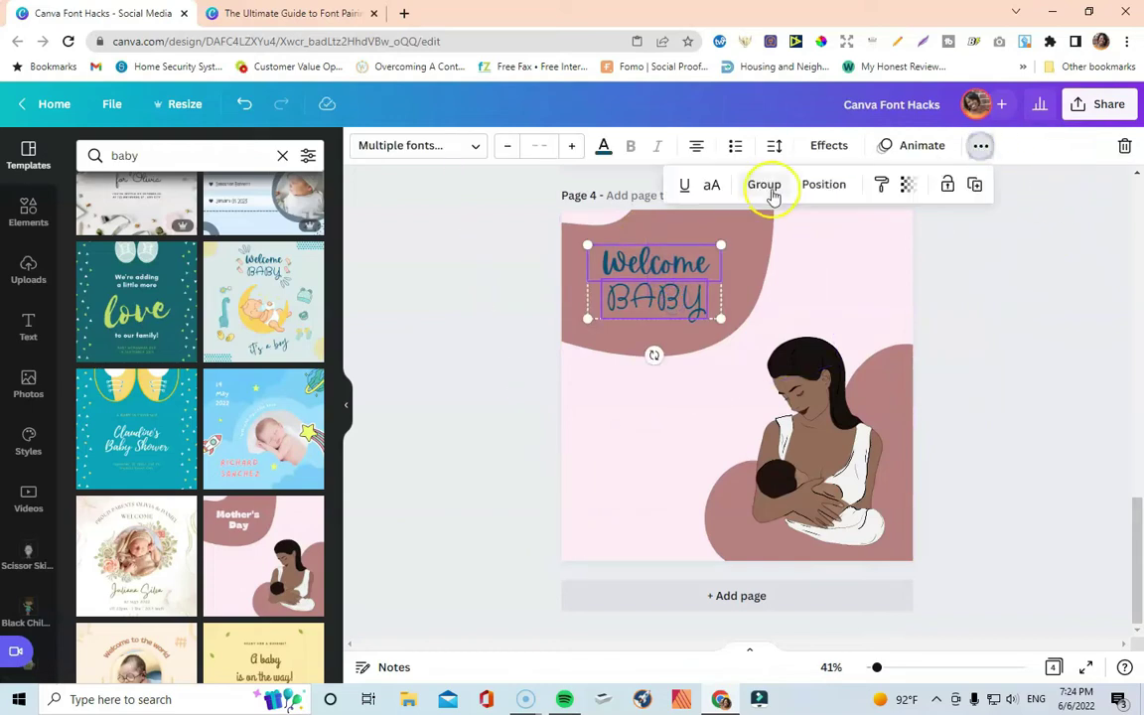
left_click(768, 184)
left_click(658, 298)
mouse_move(718, 321)
left_mouse_down()
mouse_move(733, 311)
mouse_move(730, 326)
left_mouse_up()
left_click(725, 278)
left_click_drag(733, 237, 751, 237)
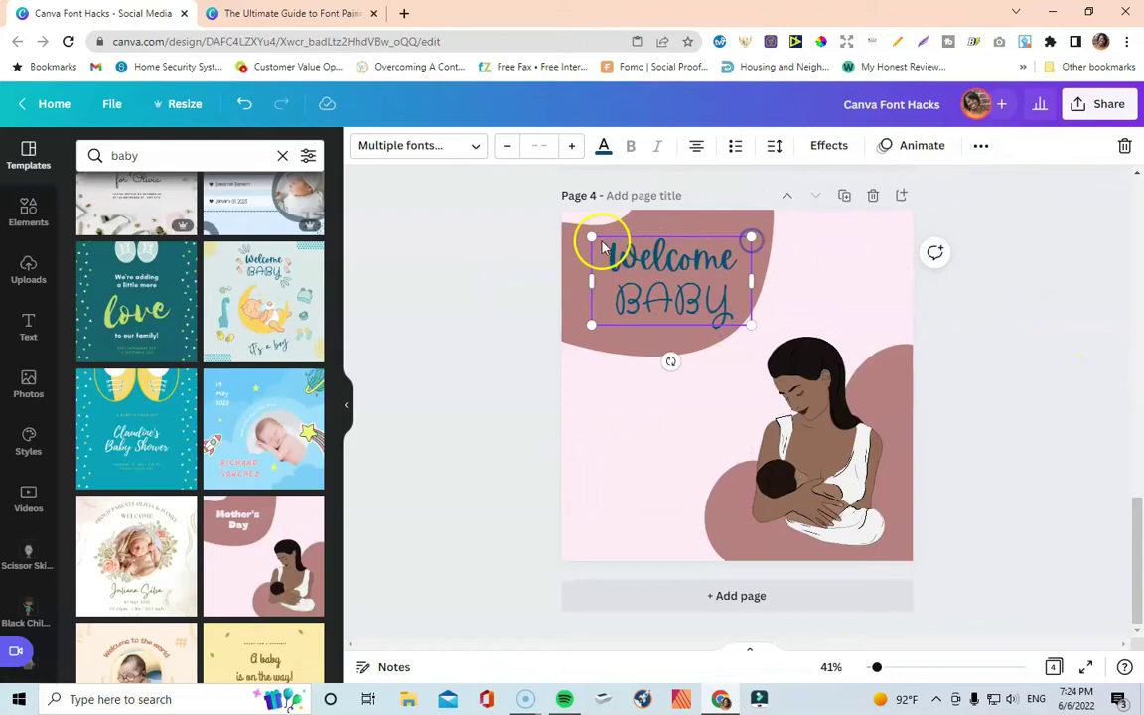
left_click_drag(603, 237, 579, 234)
left_click(660, 257)
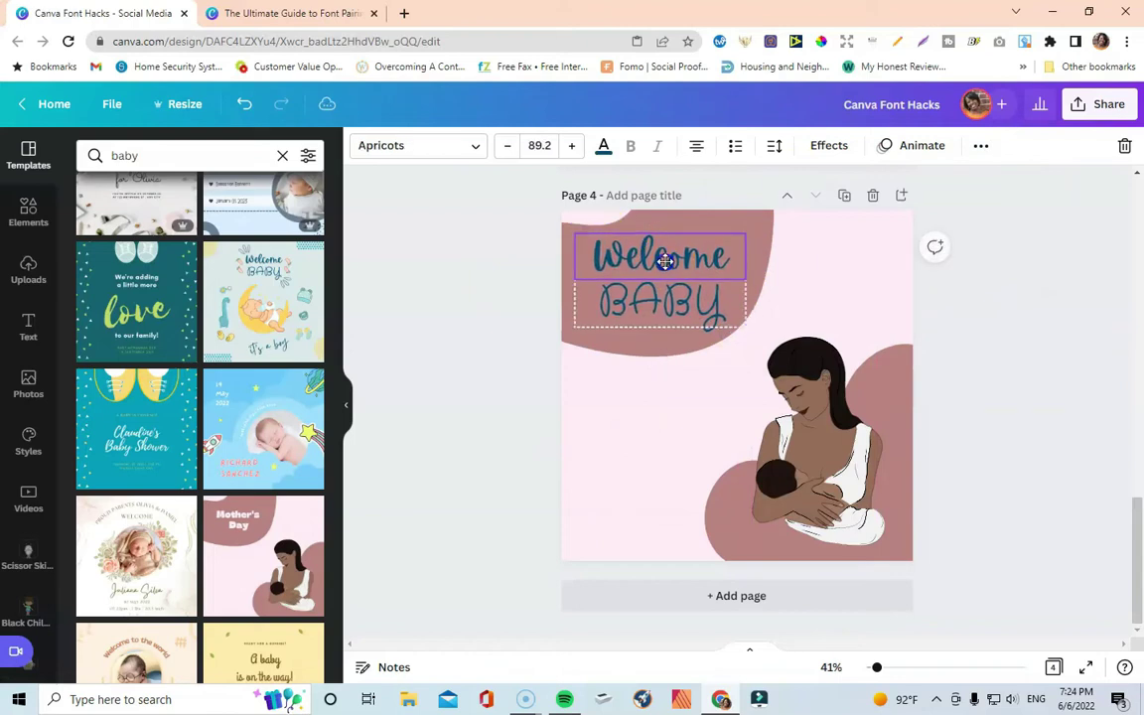
left_click(1106, 340)
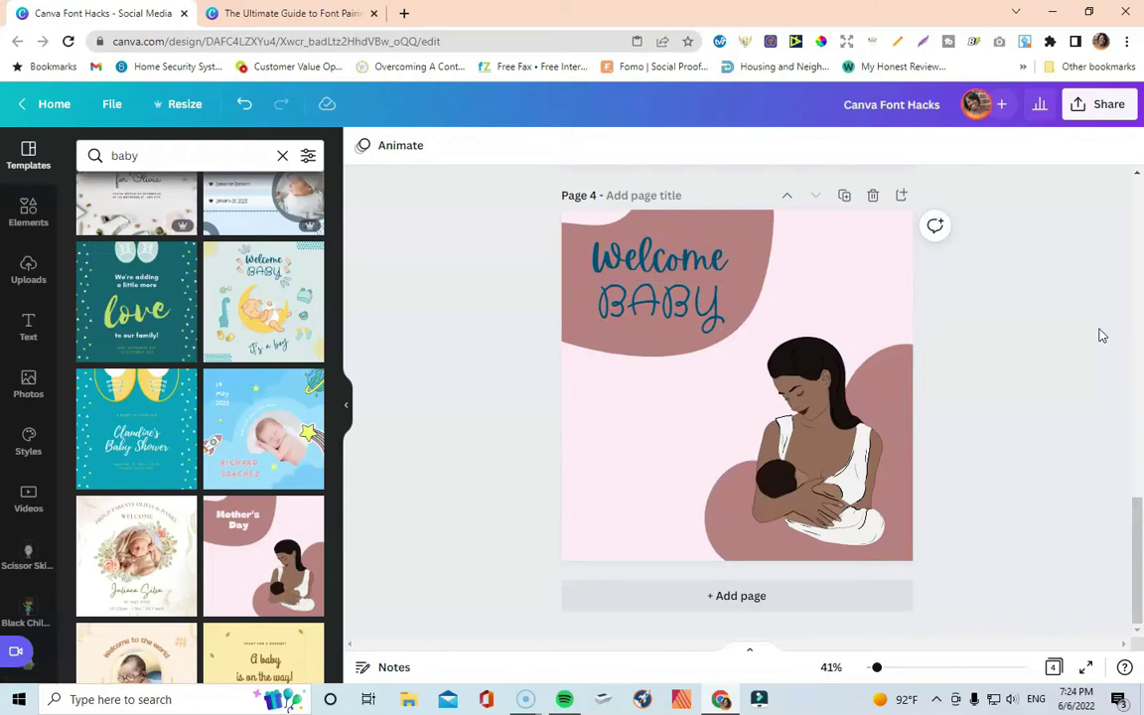
- Replace the Mother's Day page with a new empty page 4 and clear the "baby" template search
left_click(873, 196)
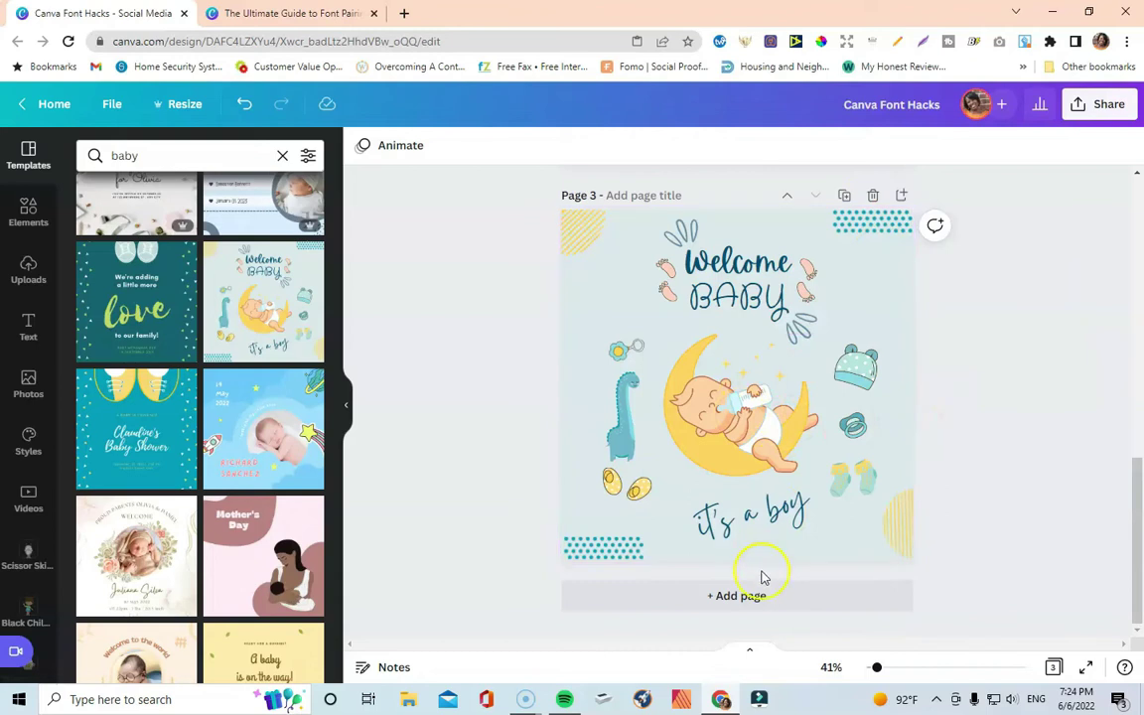
left_click(753, 595)
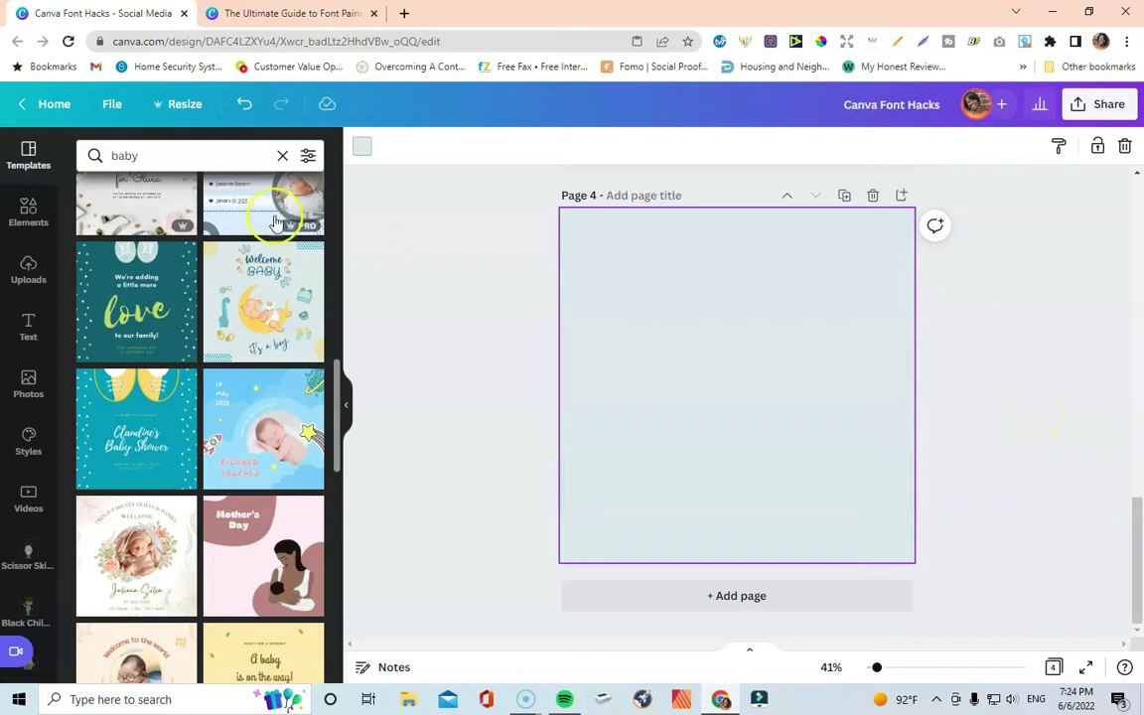
left_click(282, 155)
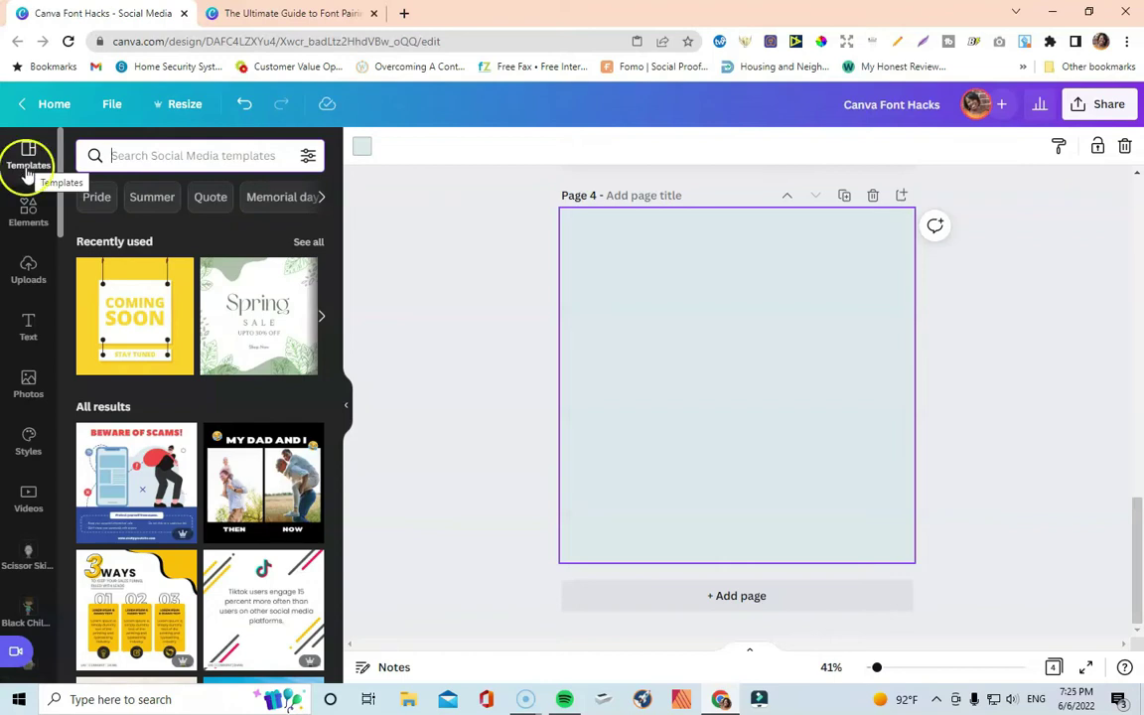
- Browse the full collection of font sets among the styles and add the Nickainley and Inter set to page 4
left_click(29, 443)
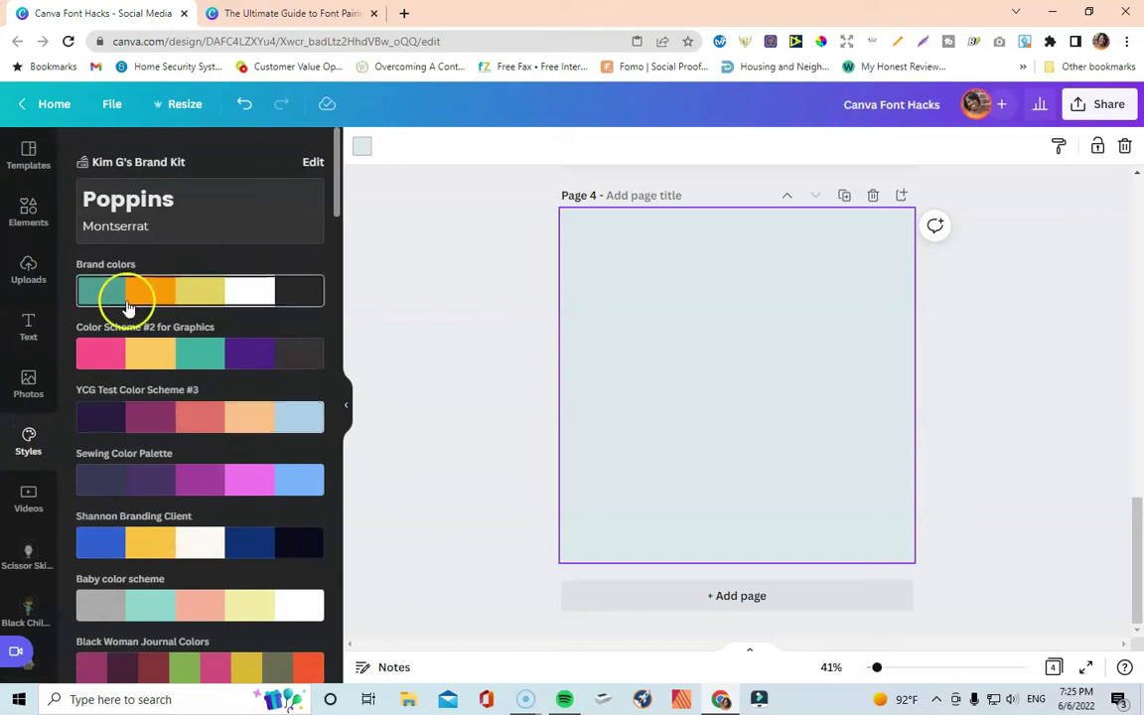
scroll(225, 311, "down", 3)
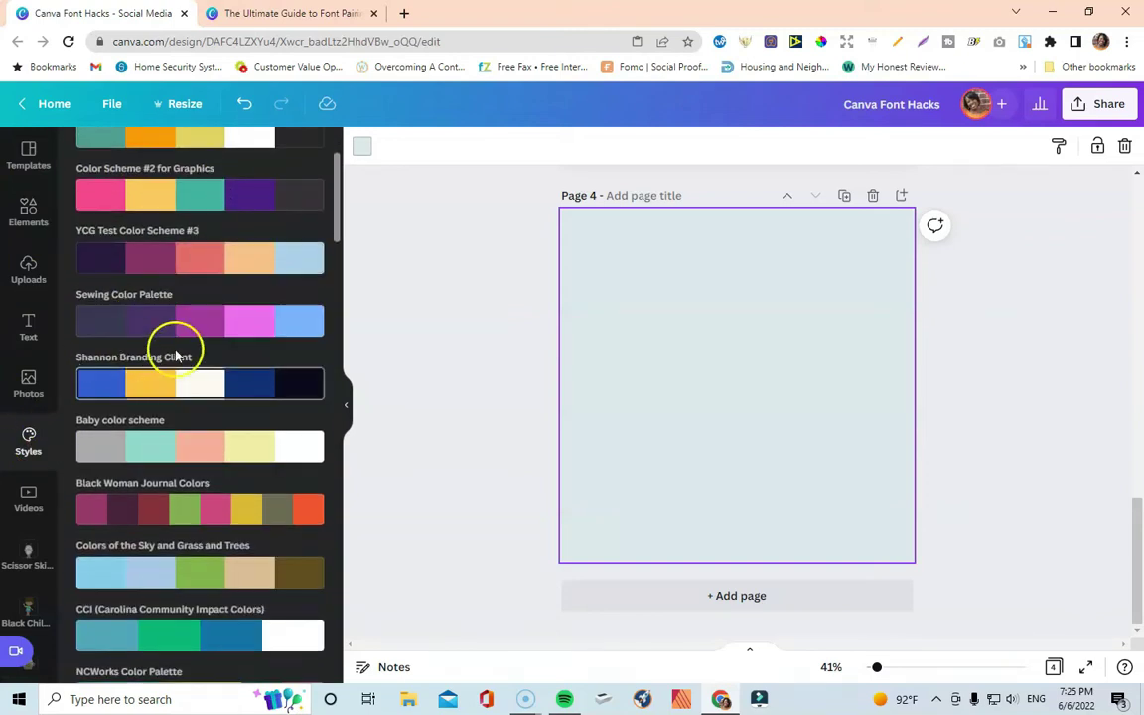
scroll(171, 345, "down", 4)
scroll(174, 343, "down", 8)
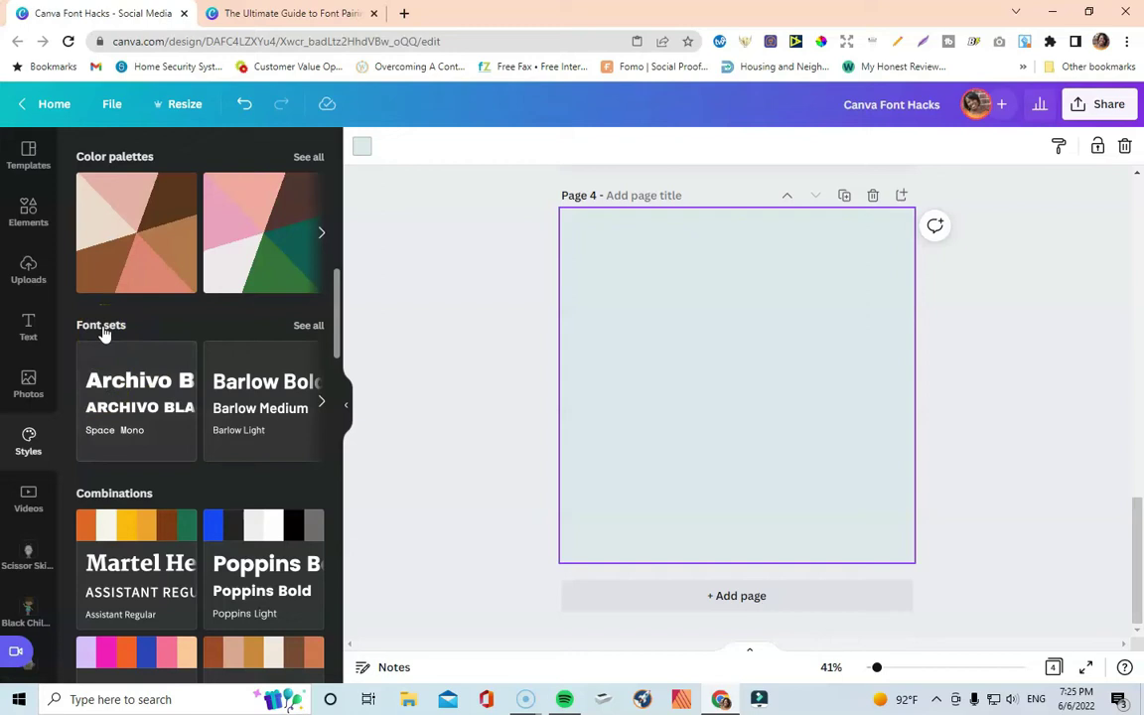
left_click(309, 328)
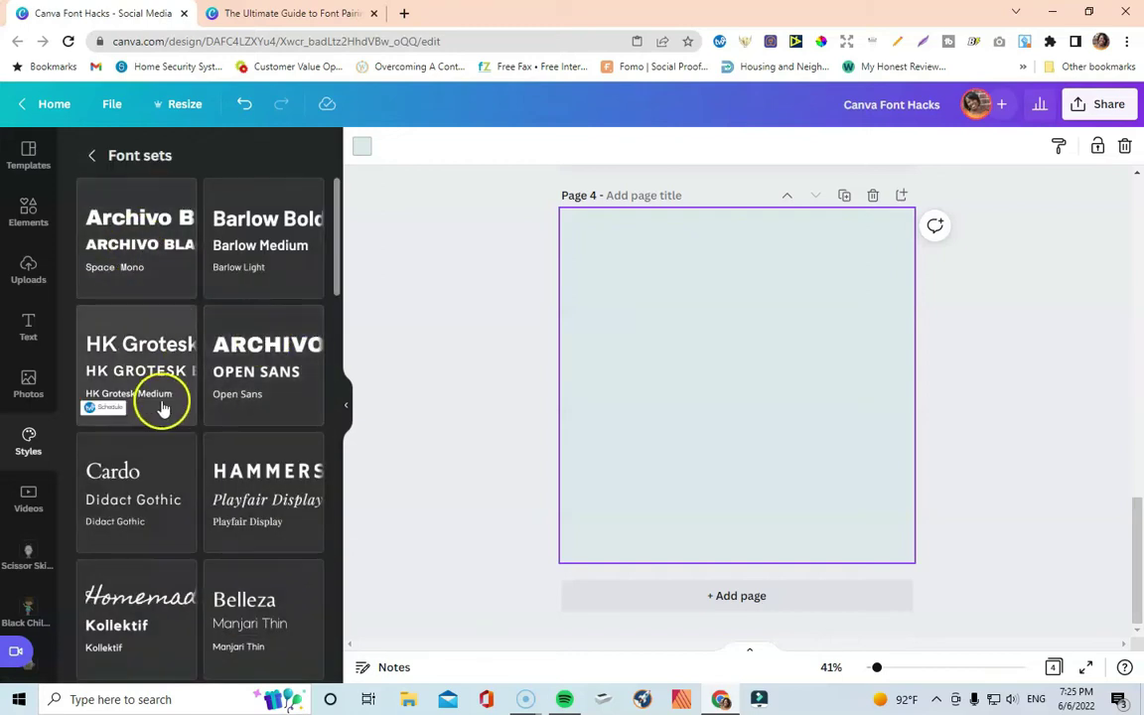
scroll(161, 402, "down", 5)
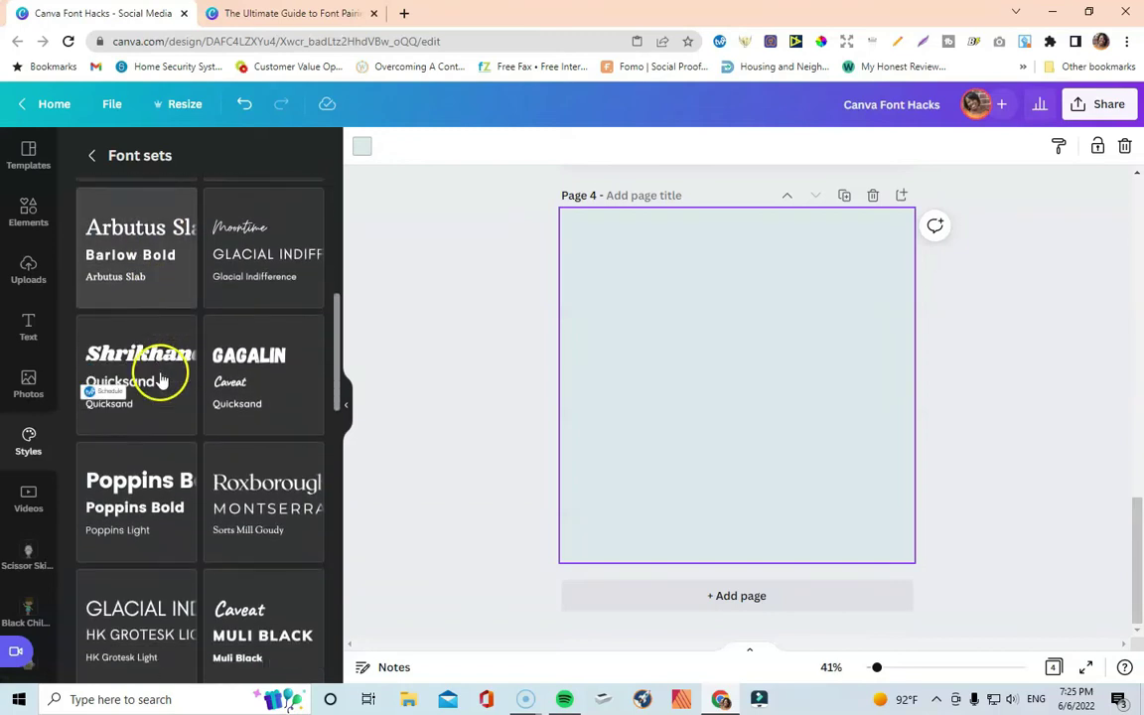
scroll(162, 380, "down", 8)
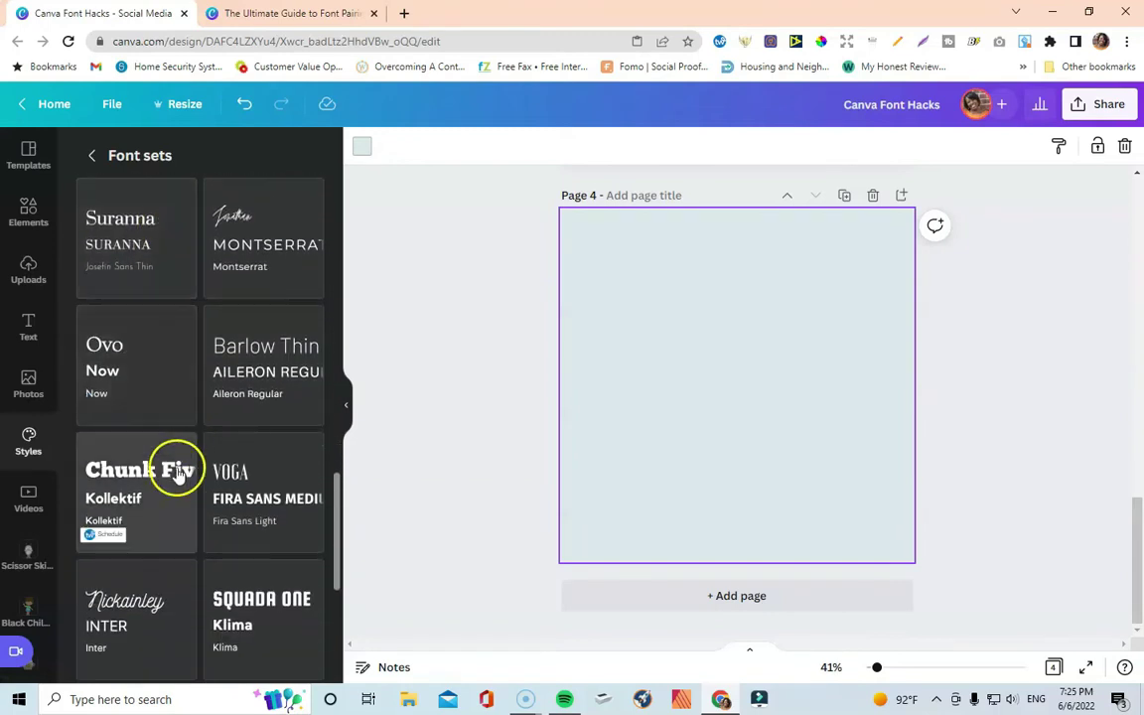
scroll(166, 452, "down", 3)
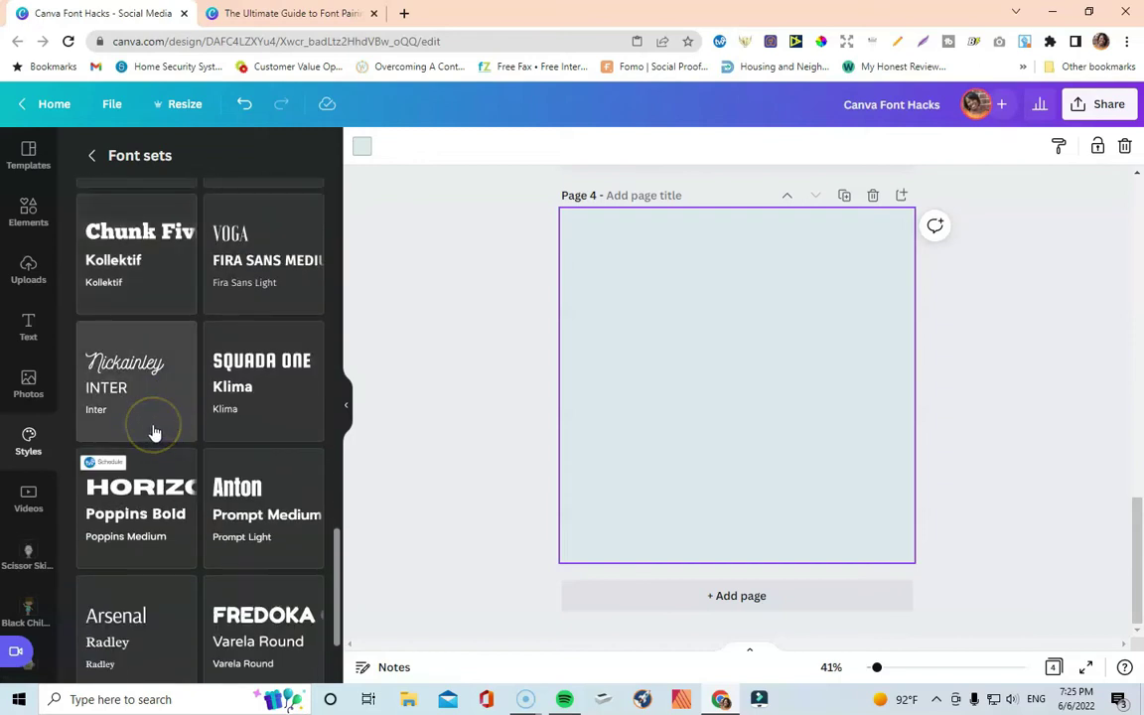
left_click(135, 398)
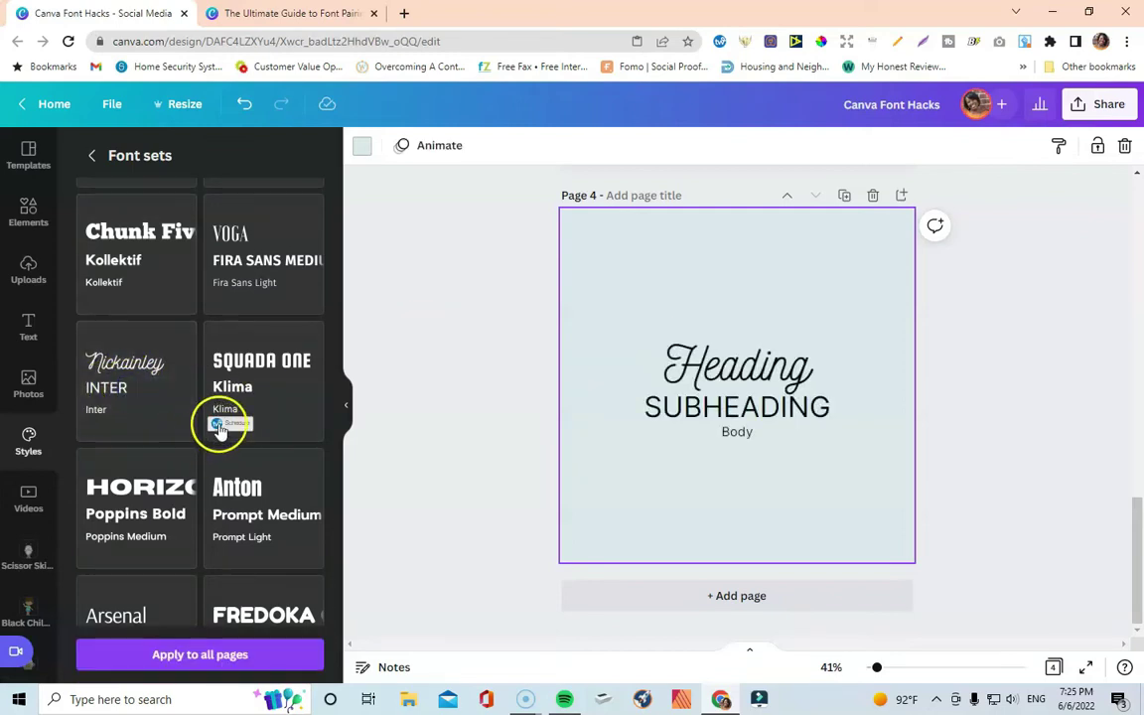
- Delete the Body text on page 4 and group the Heading and SUBHEADING lines
left_click(752, 437)
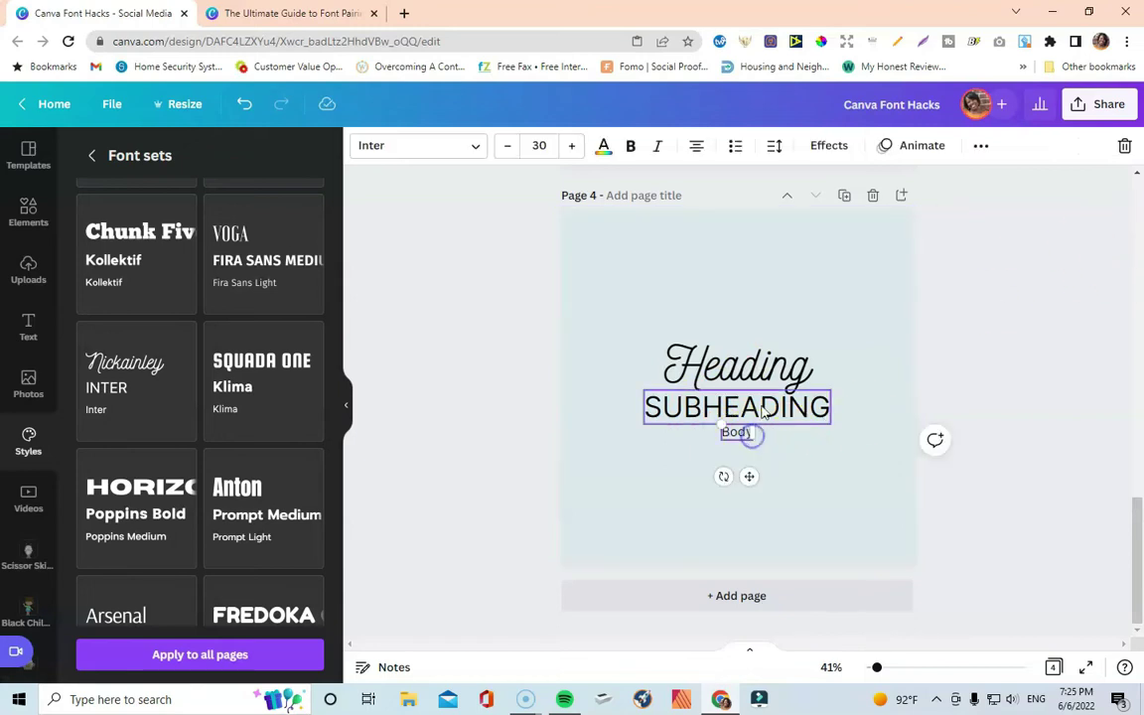
left_click(1125, 147)
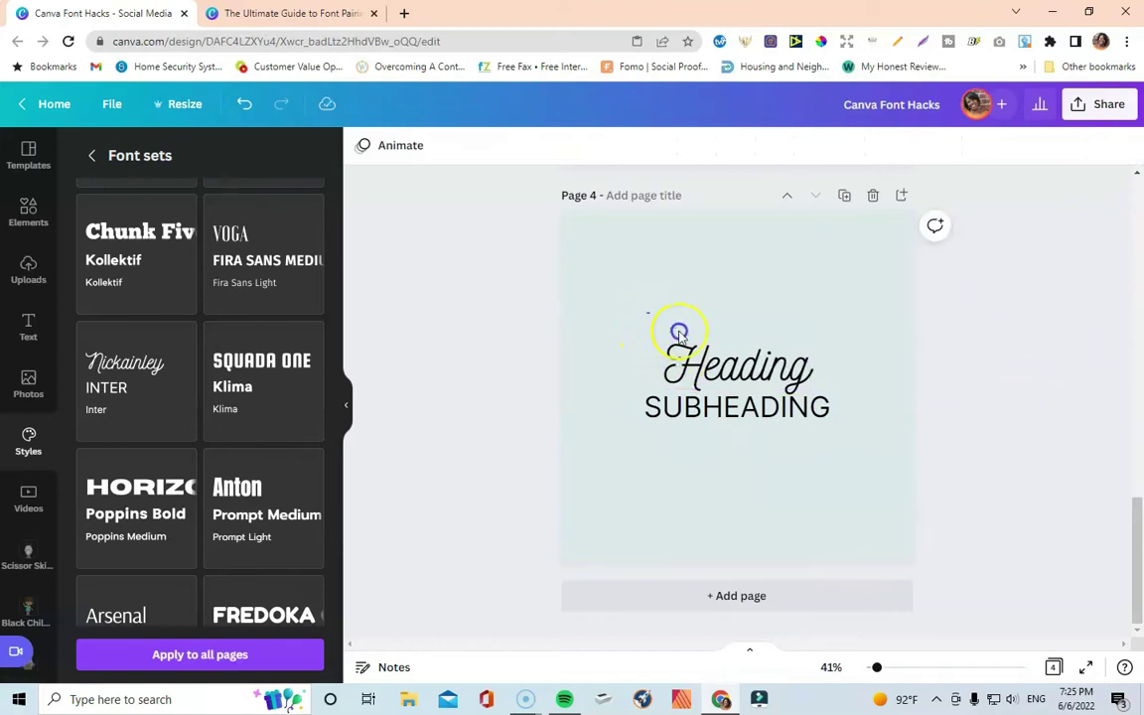
left_click_drag(647, 312, 864, 434)
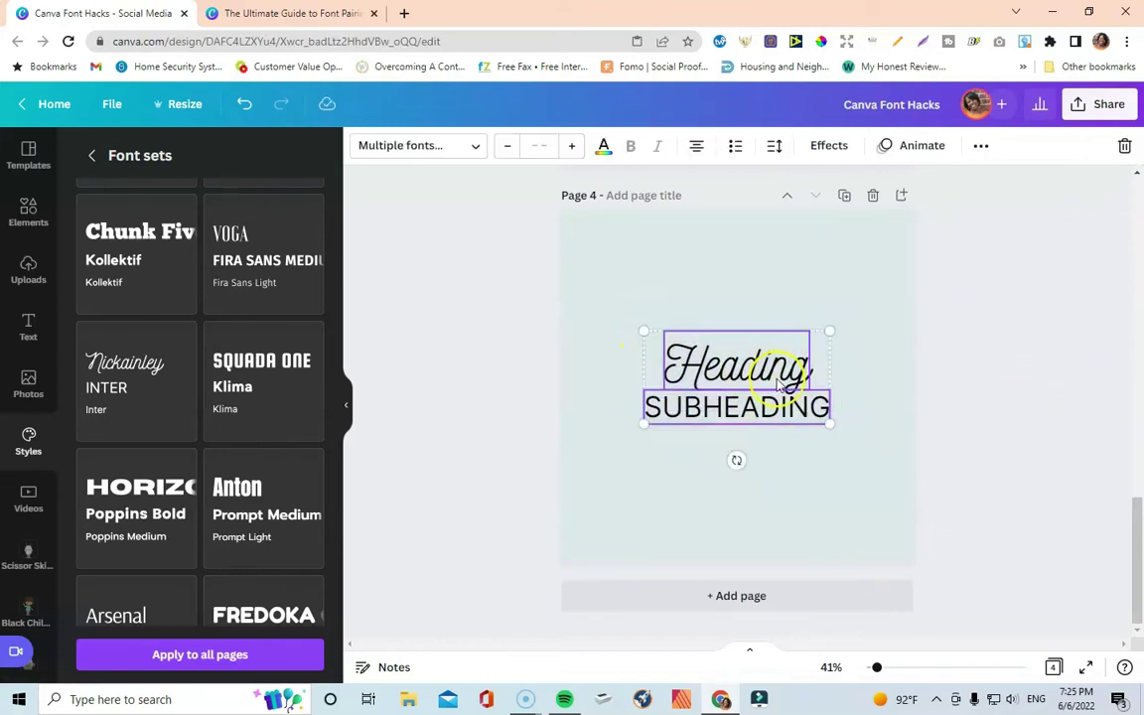
left_click(980, 146)
left_click(766, 185)
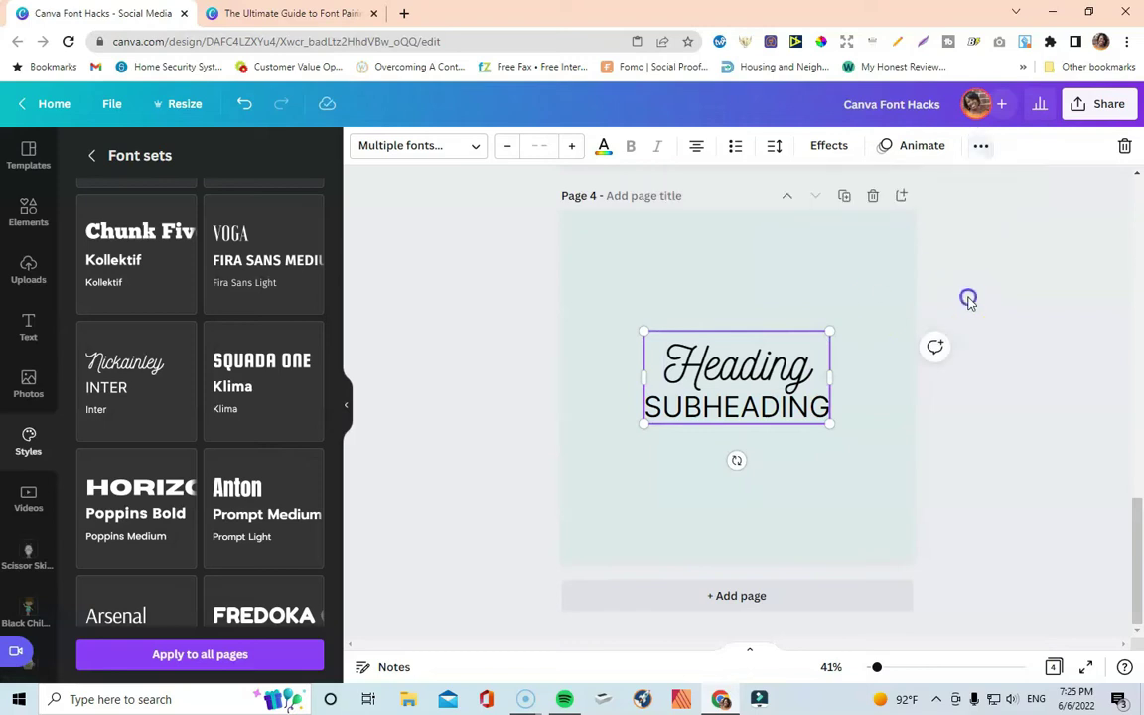
- Enlarge the grouped Heading and SUBHEADING text and center it horizontally on page 4
left_click(799, 363)
left_click_drag(809, 332, 859, 312)
left_click(698, 318)
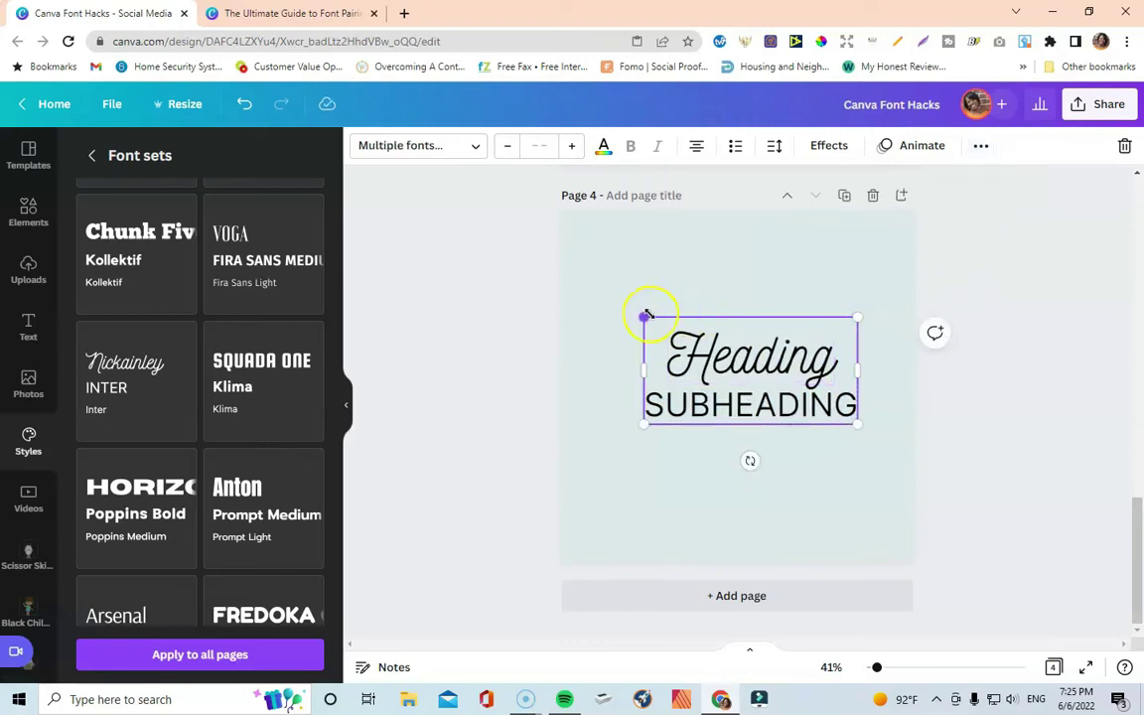
left_click_drag(645, 316, 628, 314)
left_click(996, 389)
left_click(745, 378)
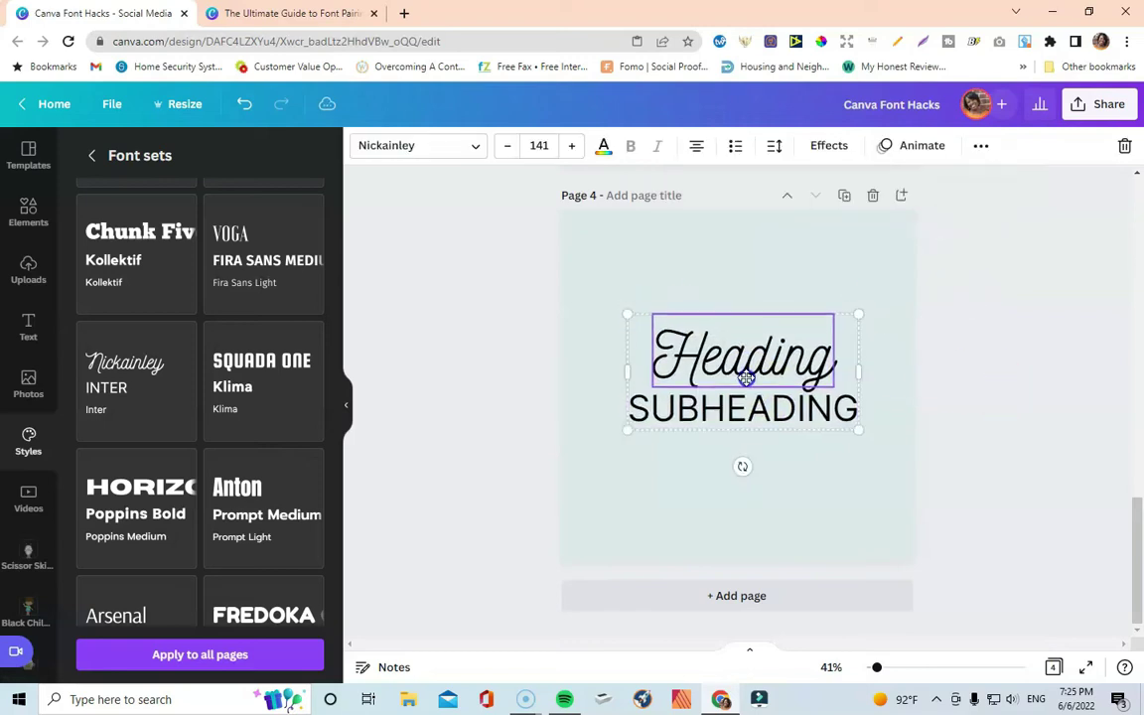
left_click(942, 381)
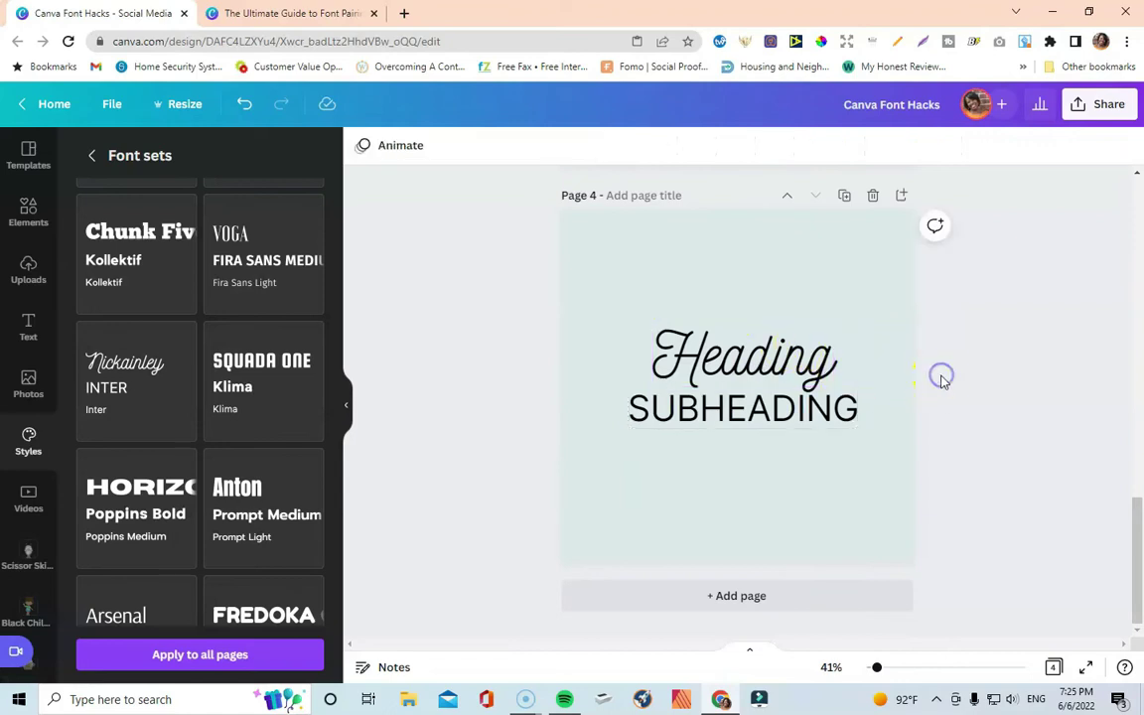
left_click_drag(789, 376, 784, 378)
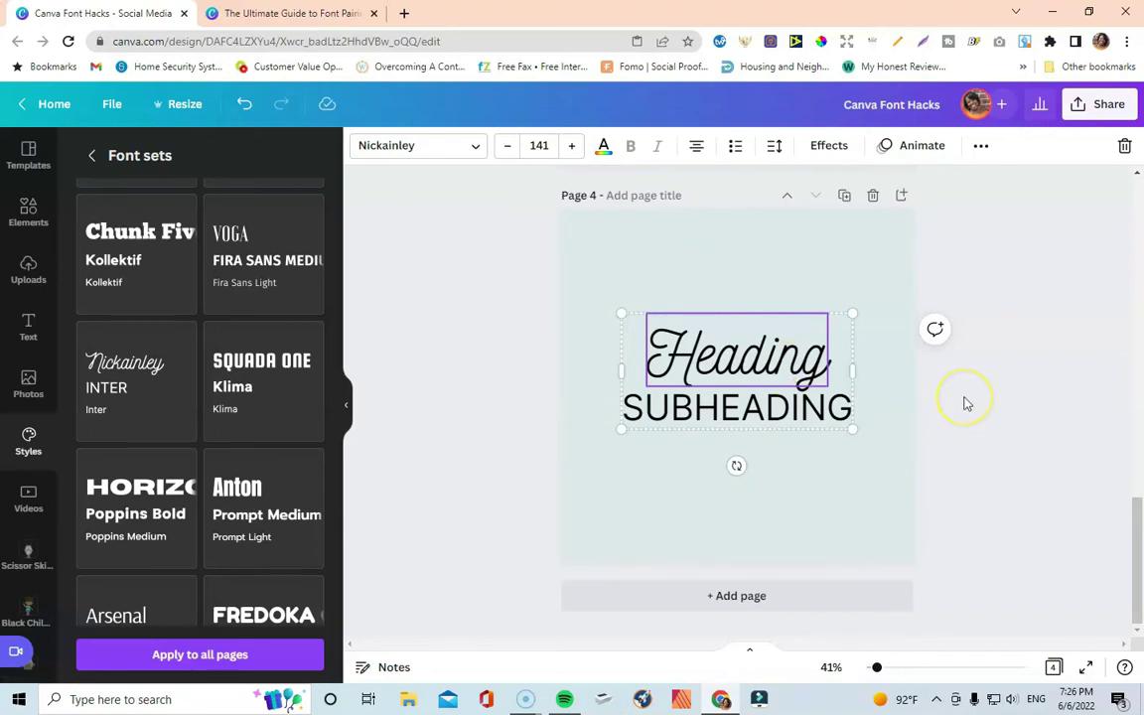
- Duplicate page 4 and delete the whole text group from the copy to leave page 5 empty
left_click(844, 199)
left_click(1125, 148)
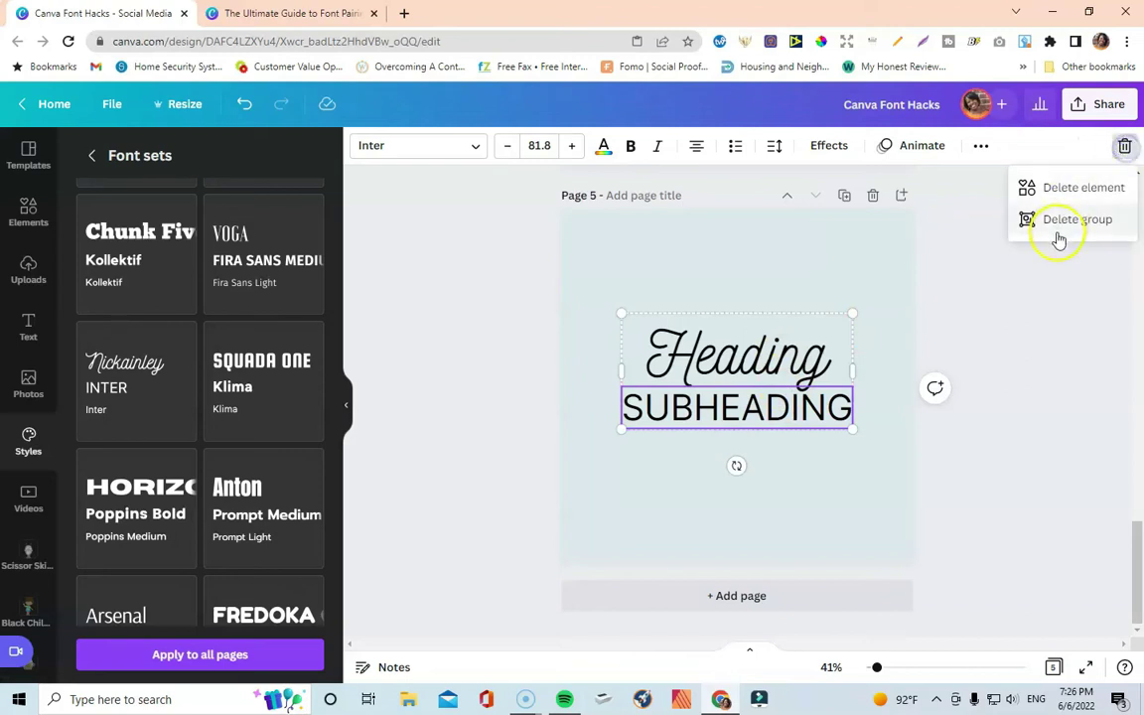
left_click(1033, 220)
- Browse the font sets and add the Moontime and Glacial Indifference set to the empty page 5
scroll(114, 306, "down", 2)
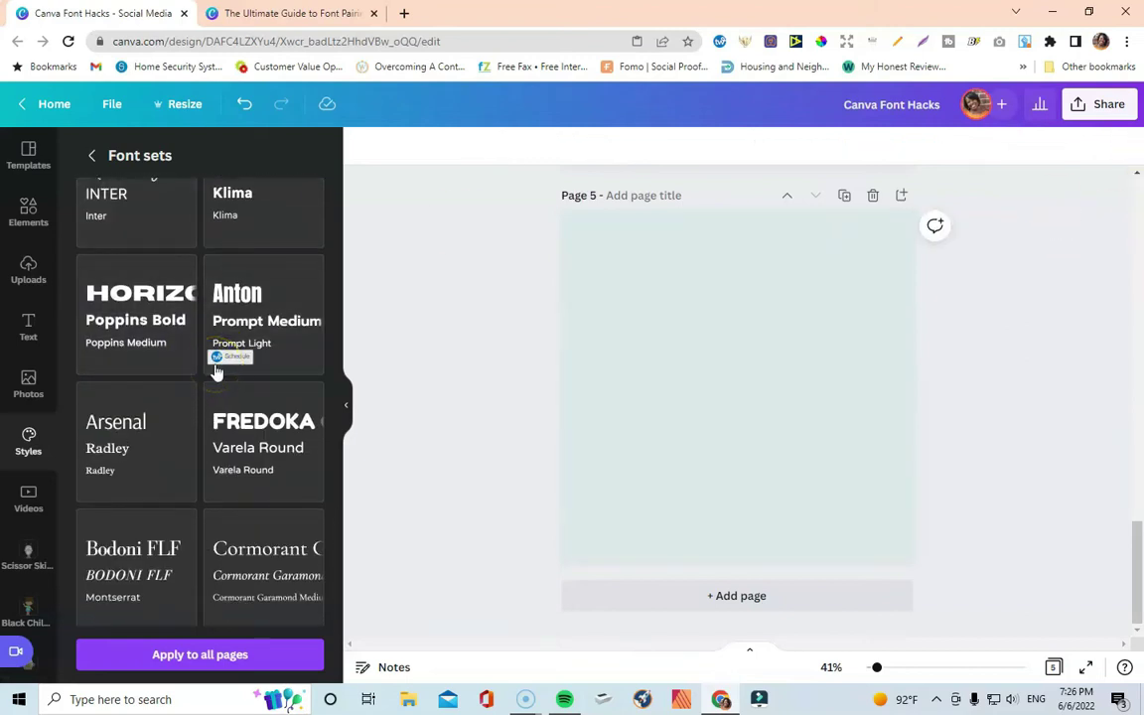
scroll(254, 309, "up", 3)
scroll(254, 311, "up", 8)
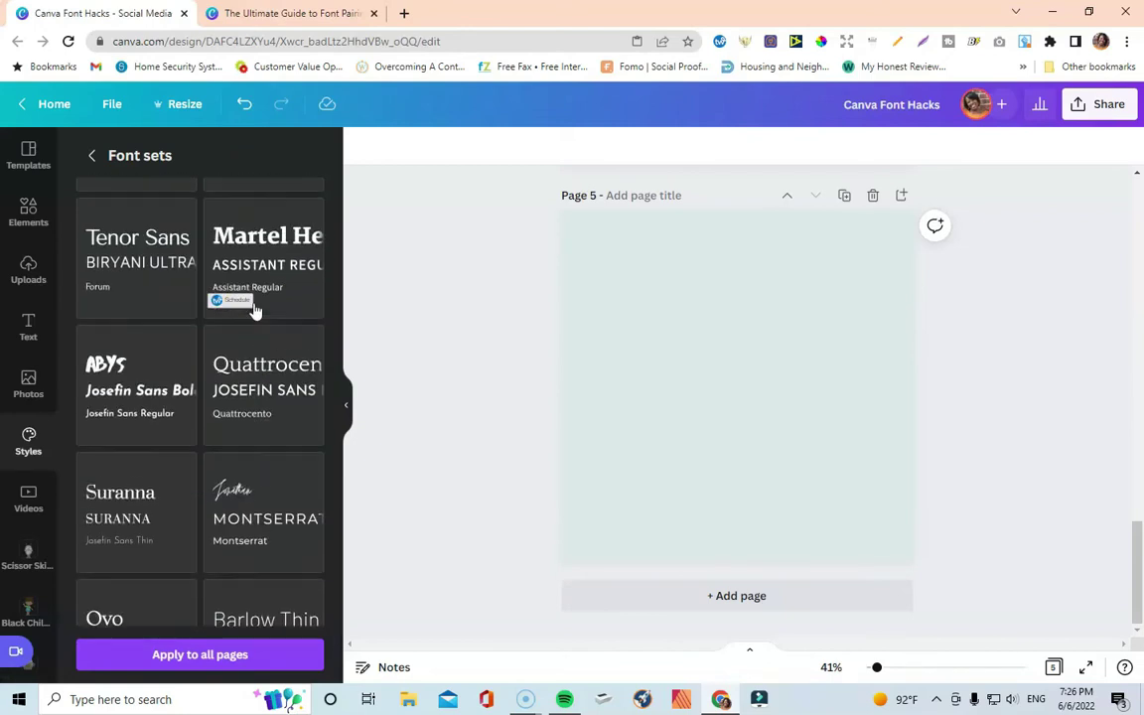
scroll(255, 312, "up", 1)
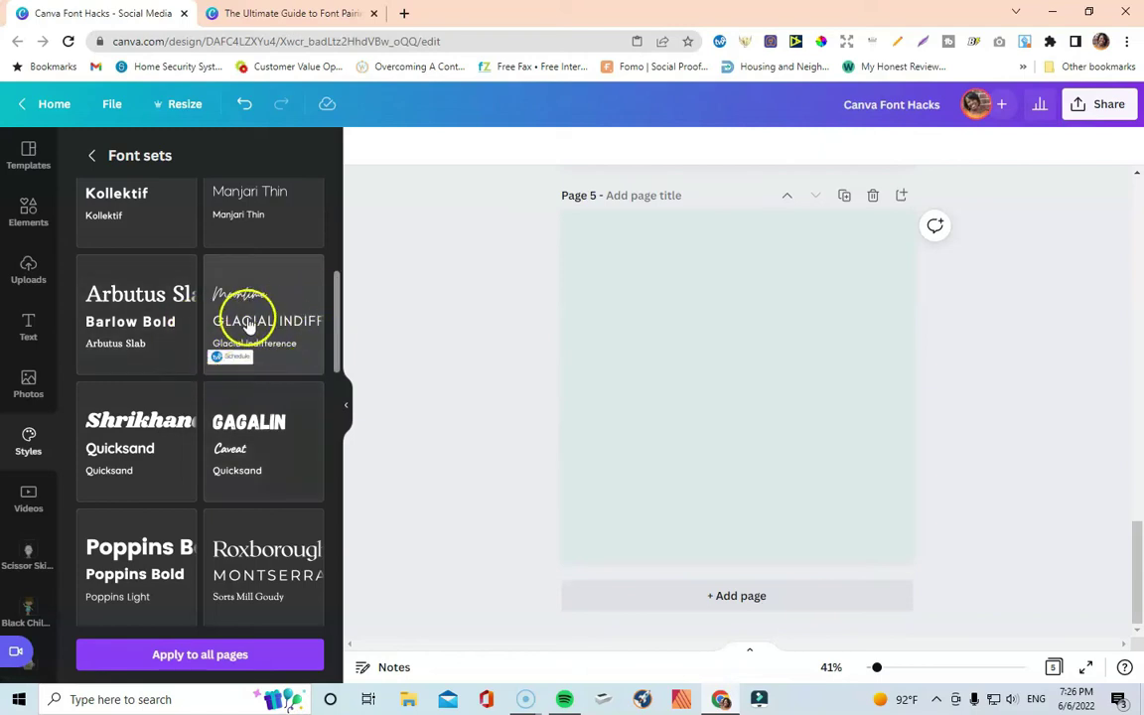
left_click(249, 328)
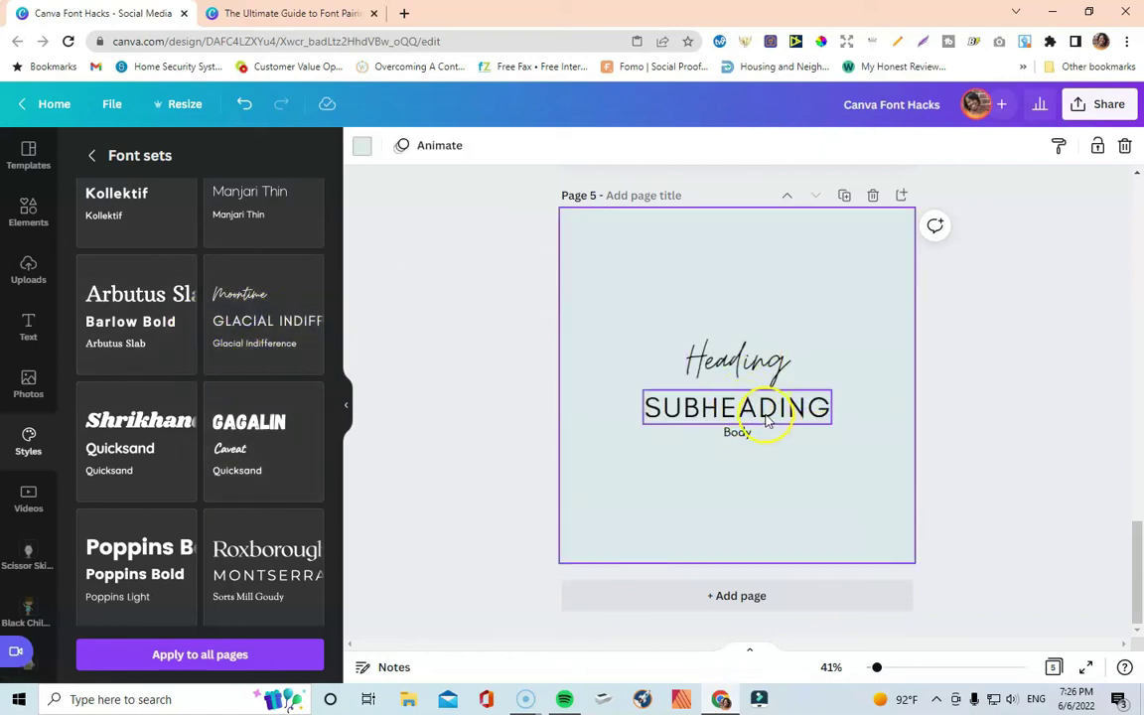
- Delete the Body text on page 5 and group the Heading and SUBHEADING lines
left_click(738, 434)
left_click(1121, 145)
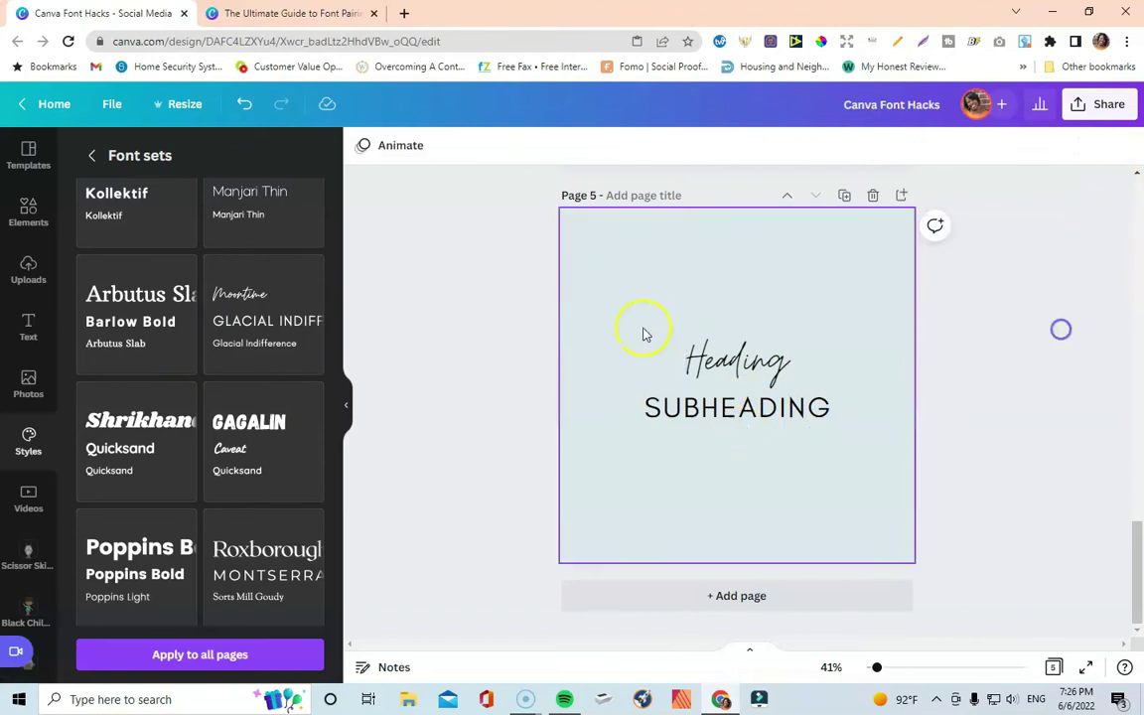
left_click_drag(618, 314, 868, 444)
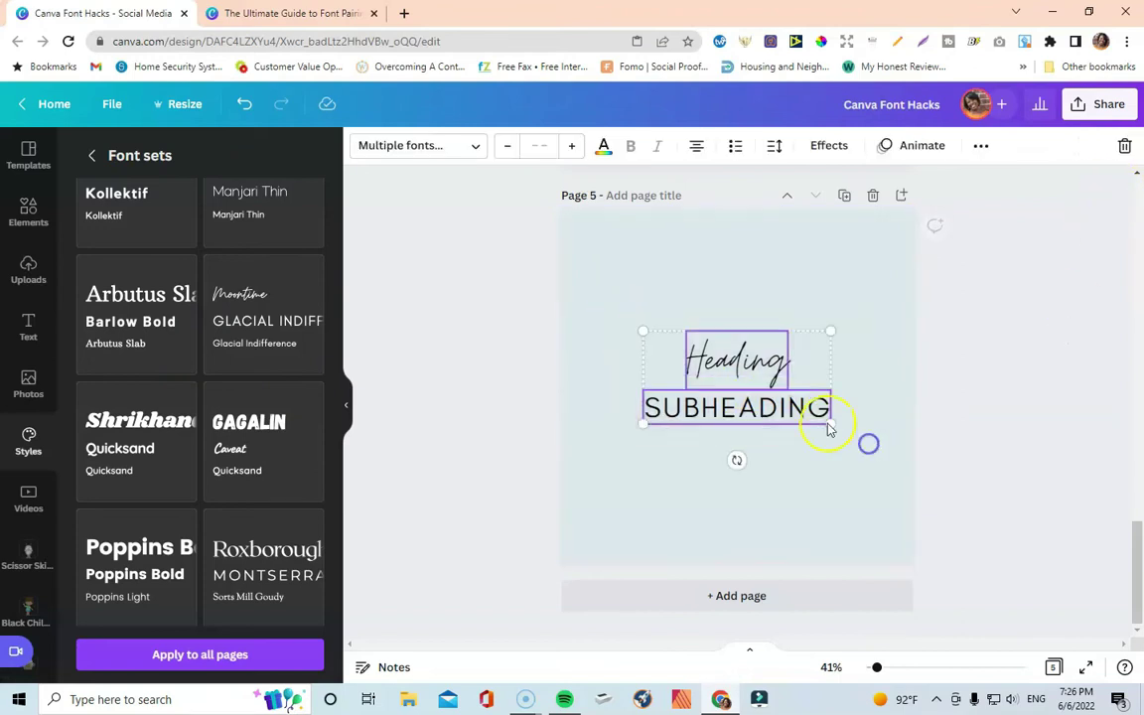
left_click(980, 146)
left_click(766, 184)
left_click(993, 306)
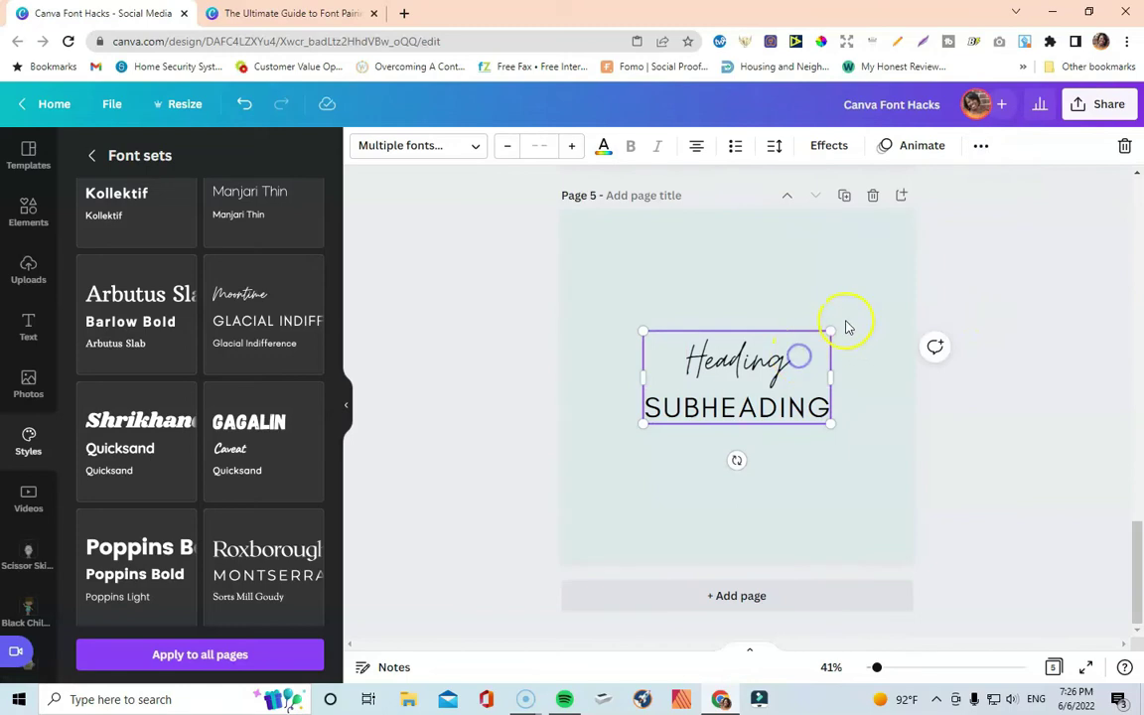
- Enlarge the grouped Heading and SUBHEADING text and center it horizontally on page 5
left_click_drag(830, 330, 901, 268)
left_click_drag(644, 288, 573, 268)
left_click_drag(775, 331, 771, 342)
left_click_drag(899, 281, 866, 309)
left_click_drag(578, 299, 612, 312)
- Color both the Heading and SUBHEADING text on page 5 dark navy blue from the document colors
double_click(747, 348)
left_click(603, 145)
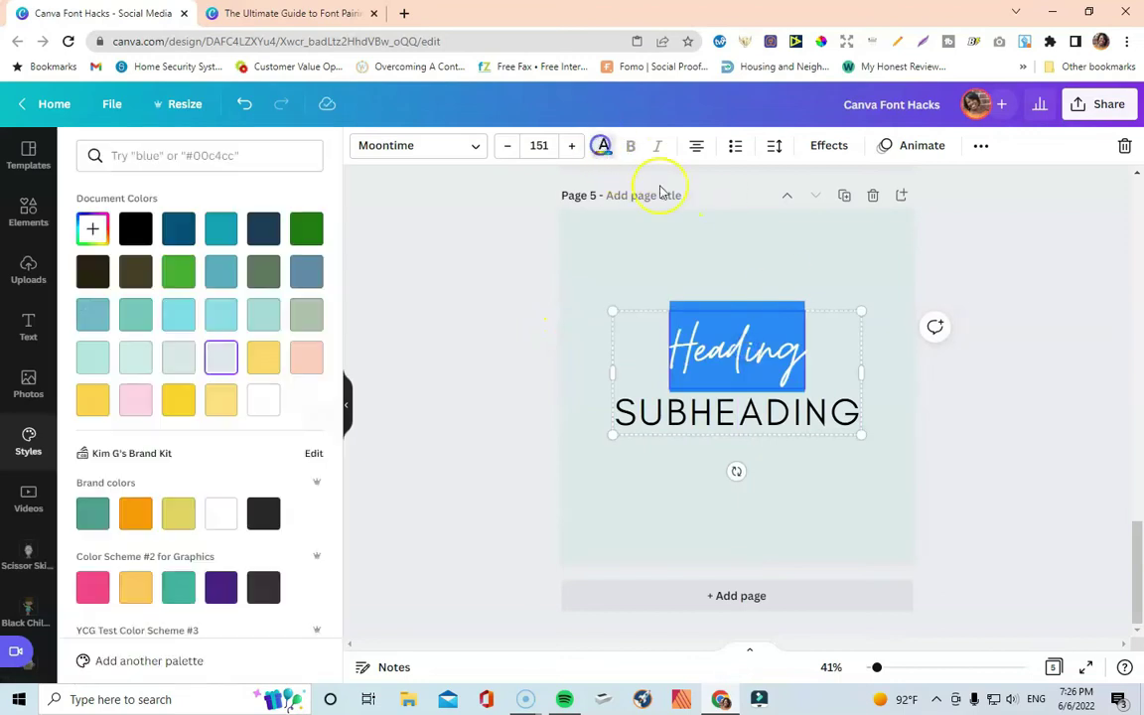
left_click(264, 229)
double_click(782, 434)
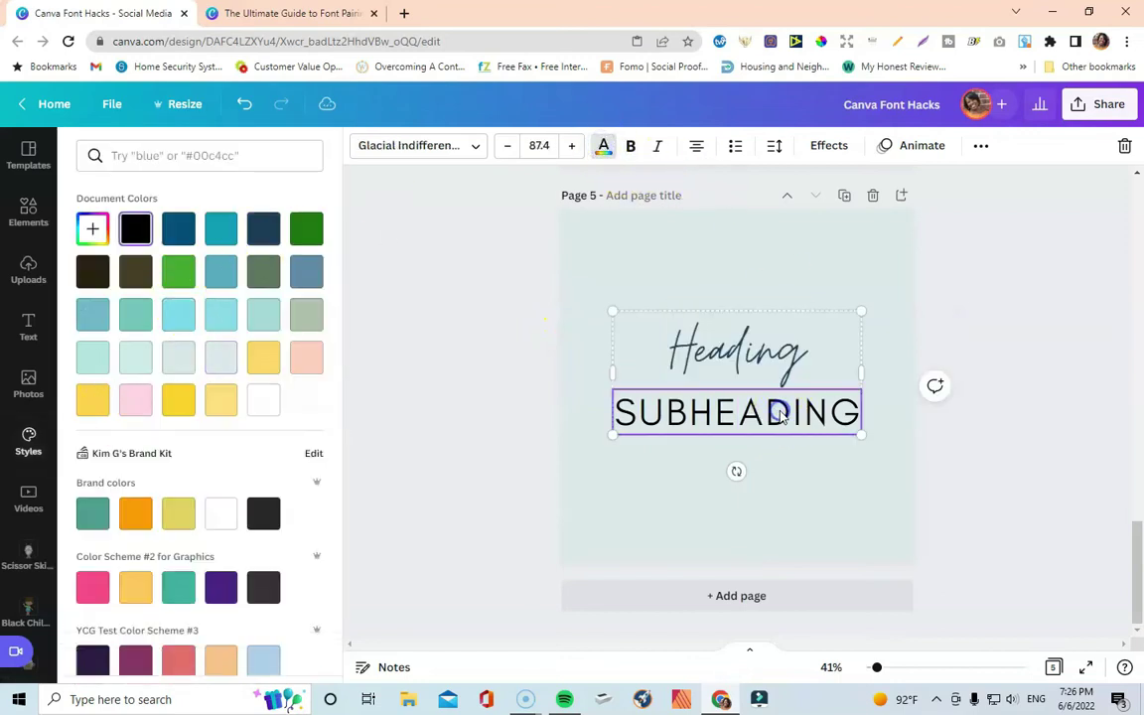
left_click(922, 420)
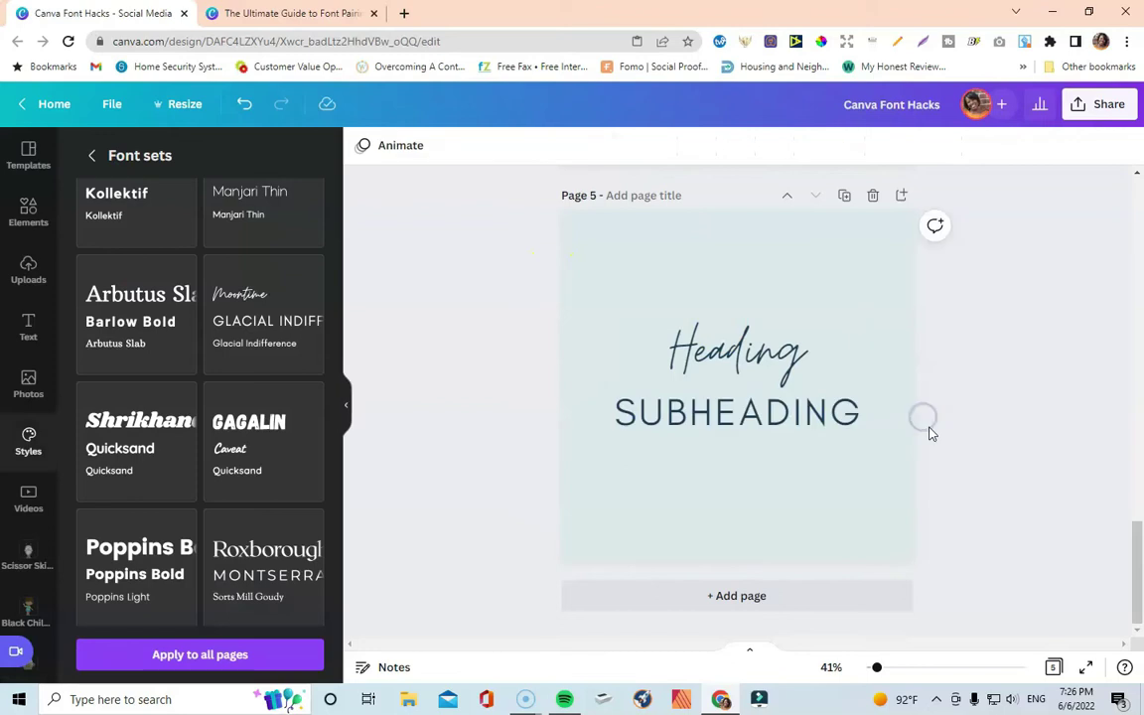
left_click(30, 212)
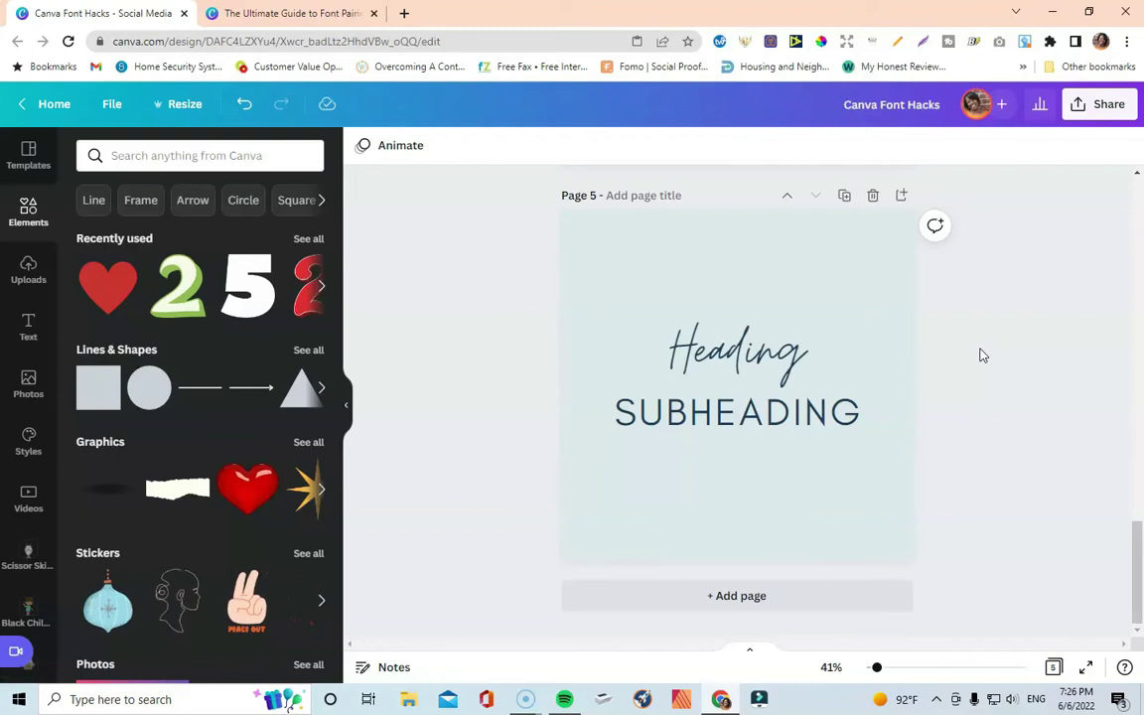
left_click(811, 388)
left_click(805, 389)
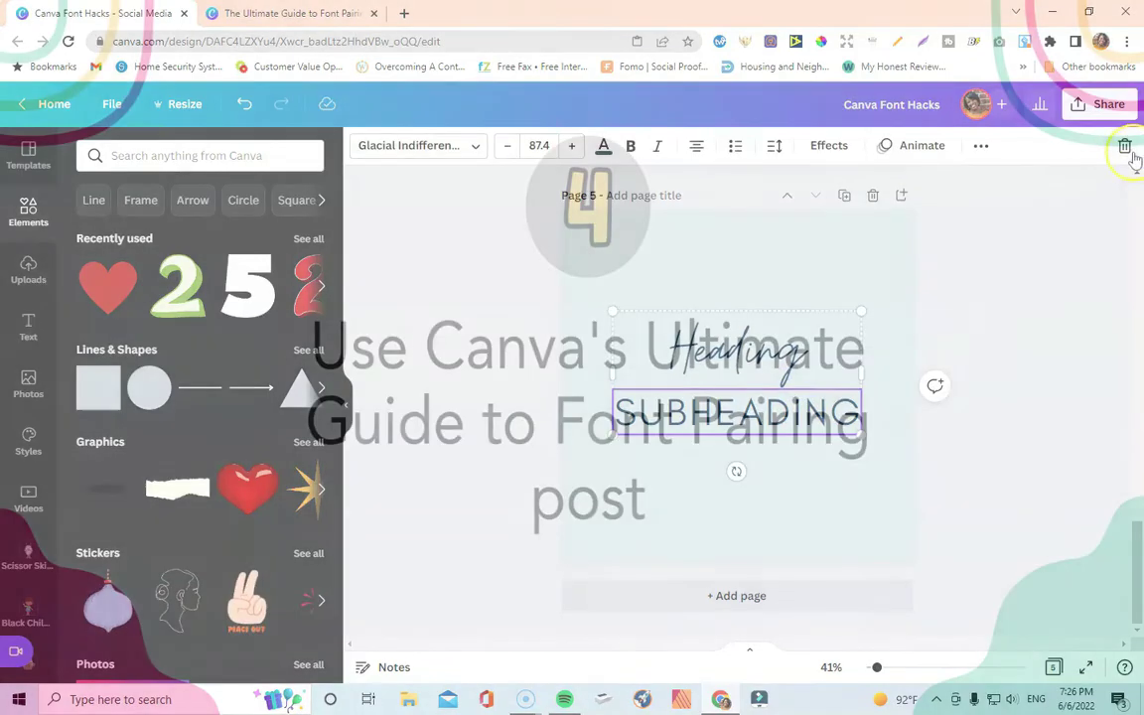
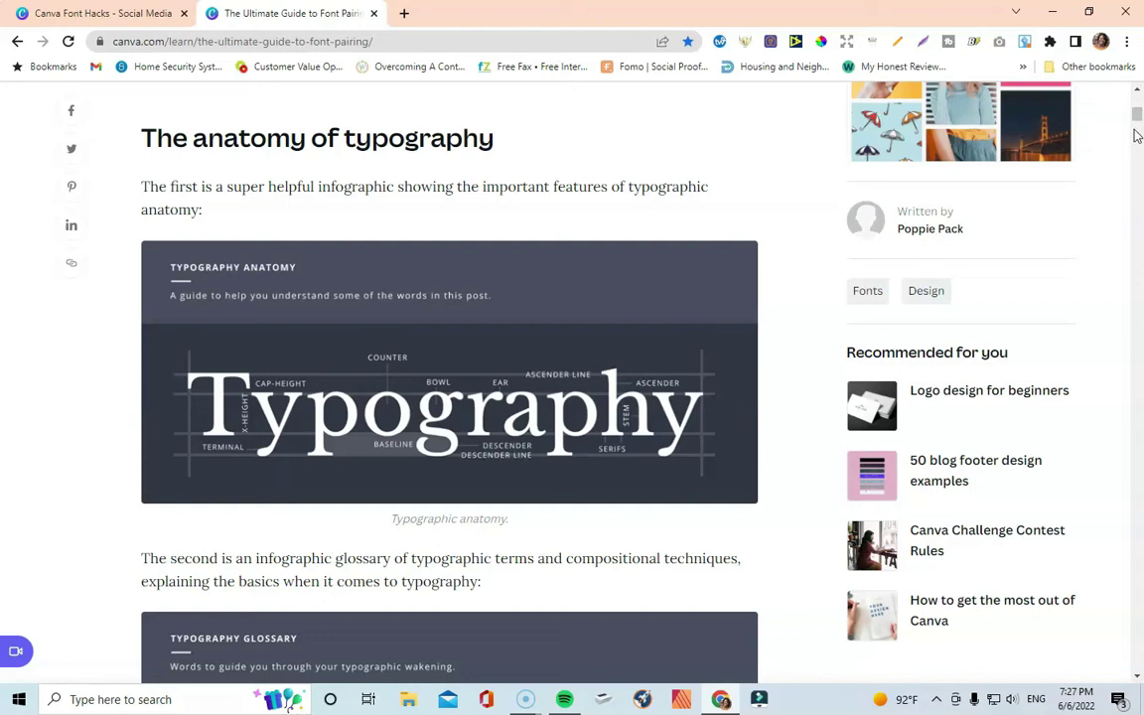
- Read through the font pairing guide from the typography anatomy section to the Archivo Black example, examining each pairing and its sample design
left_click(1140, 123)
left_click_drag(1138, 121, 1135, 136)
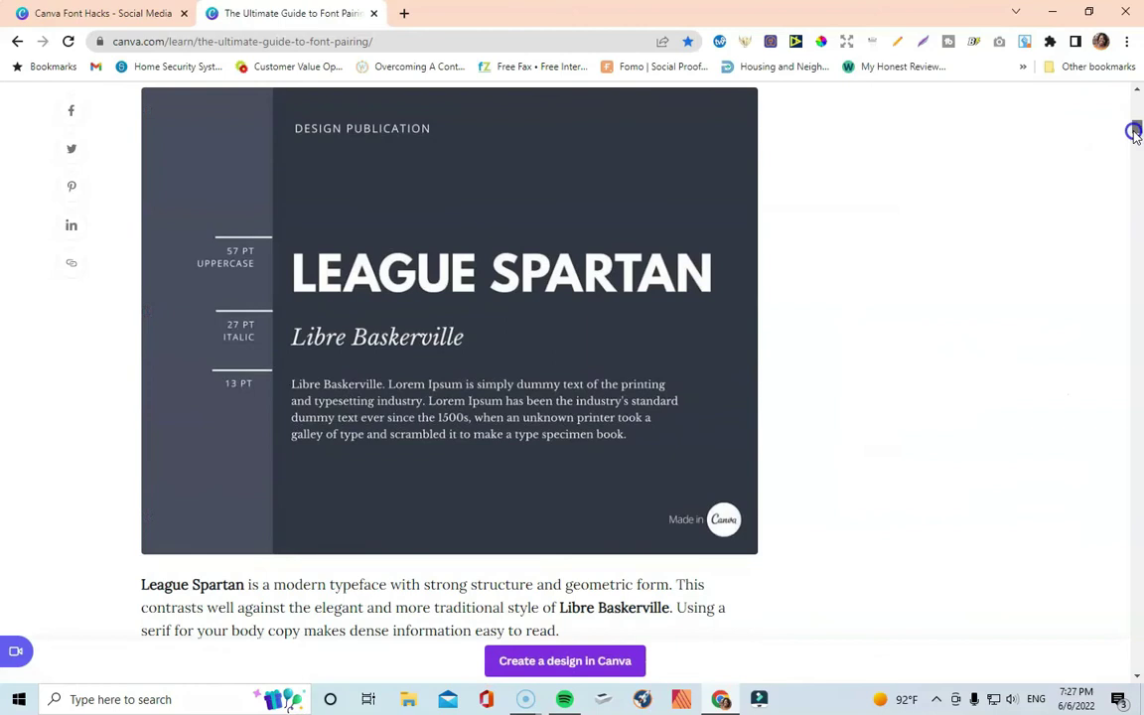
left_click_drag(1135, 134, 1135, 138)
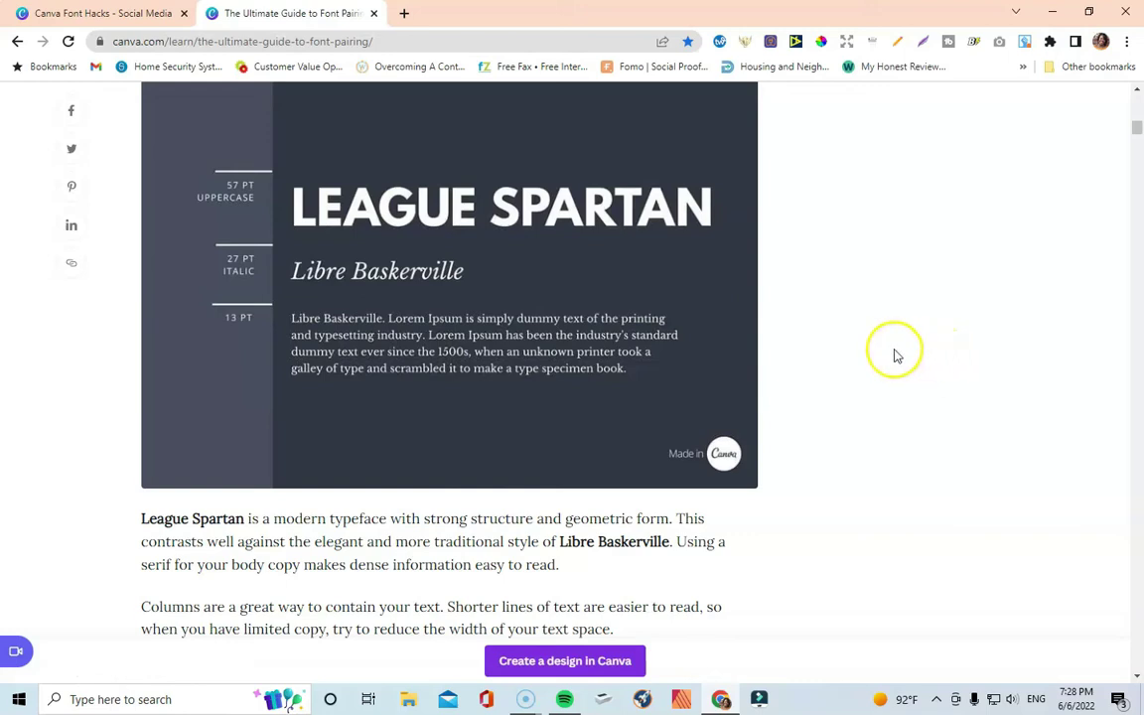
scroll(897, 353, "down", 3)
scroll(903, 349, "down", 9)
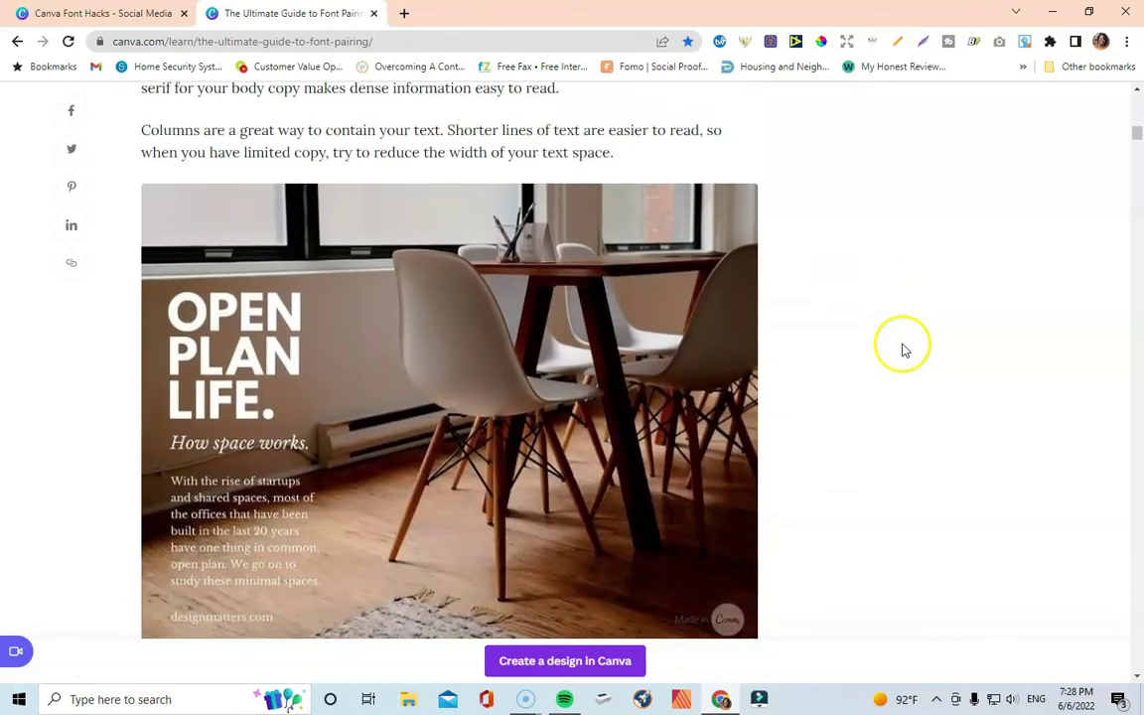
scroll(899, 350, "down", 11)
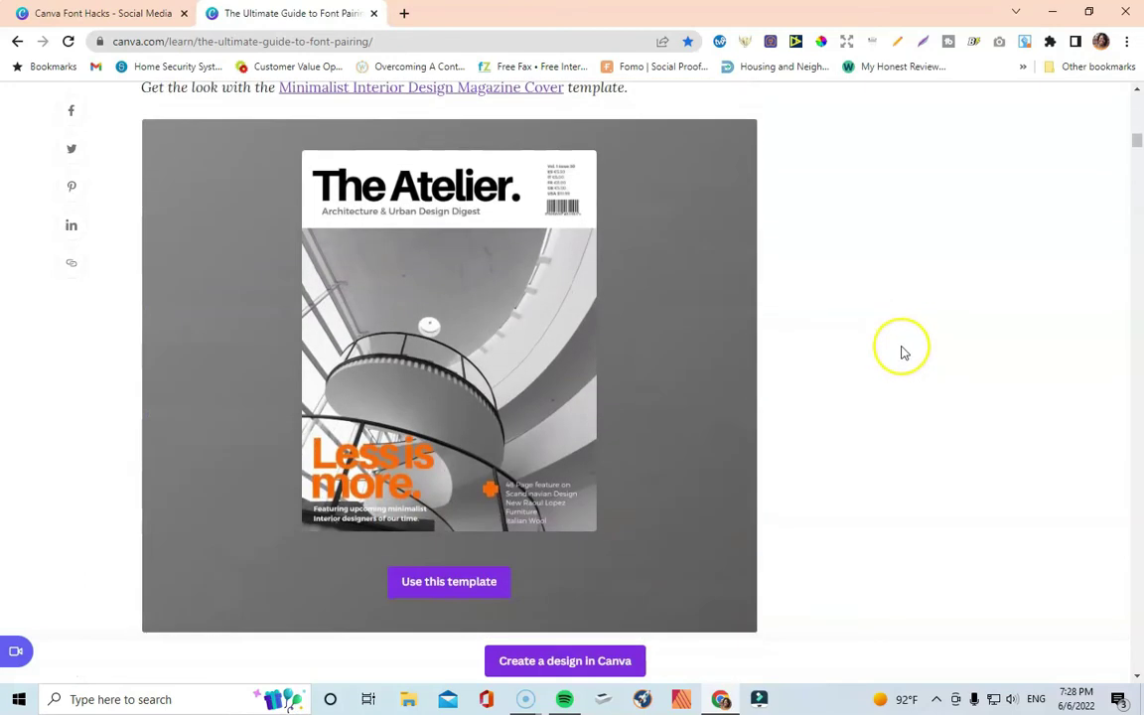
scroll(903, 352, "down", 4)
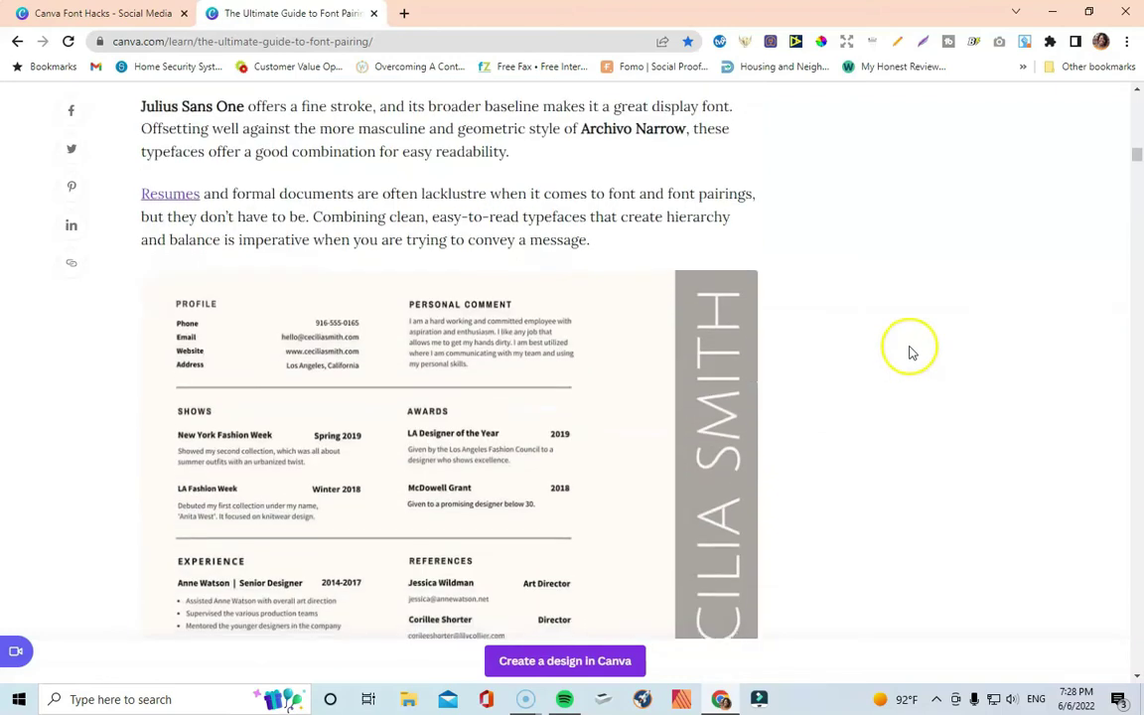
scroll(911, 352, "down", 4)
scroll(912, 353, "up", 3)
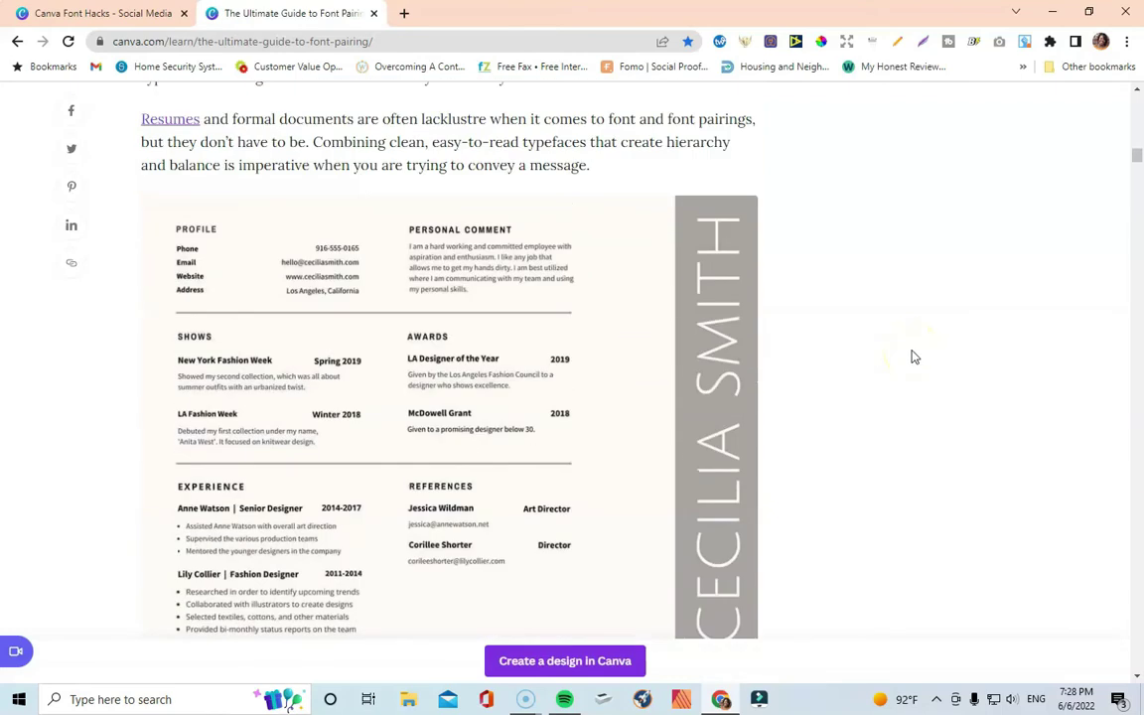
scroll(913, 355, "down", 9)
scroll(914, 358, "down", 7)
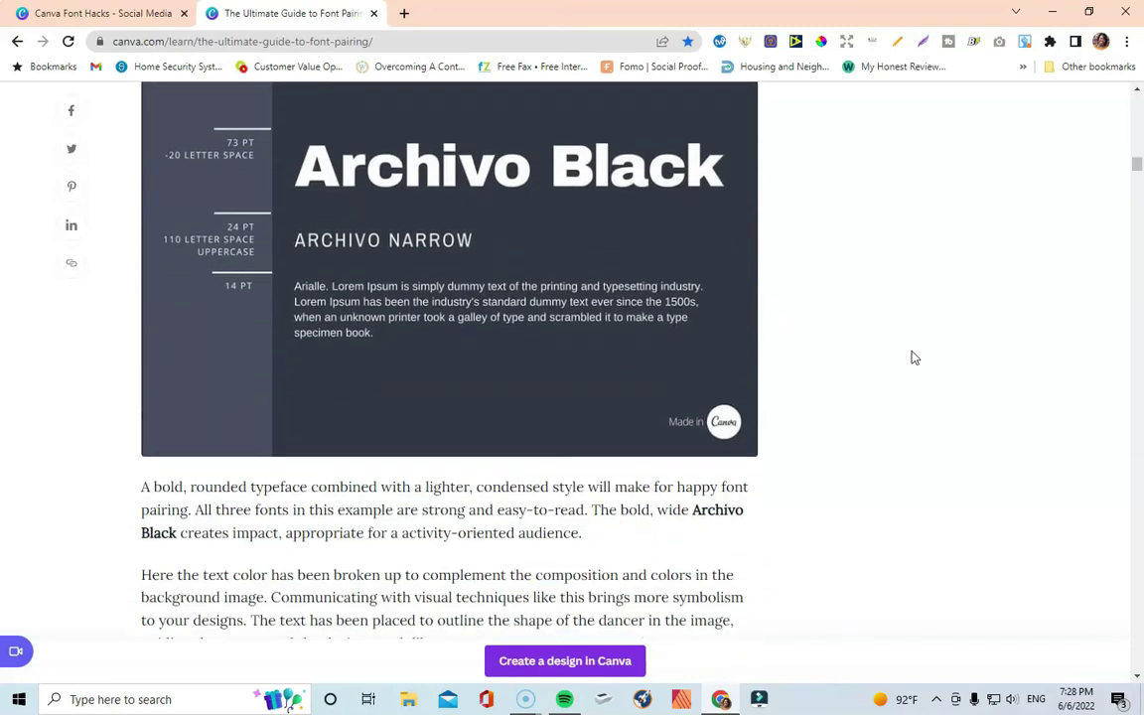
scroll(913, 357, "down", 4)
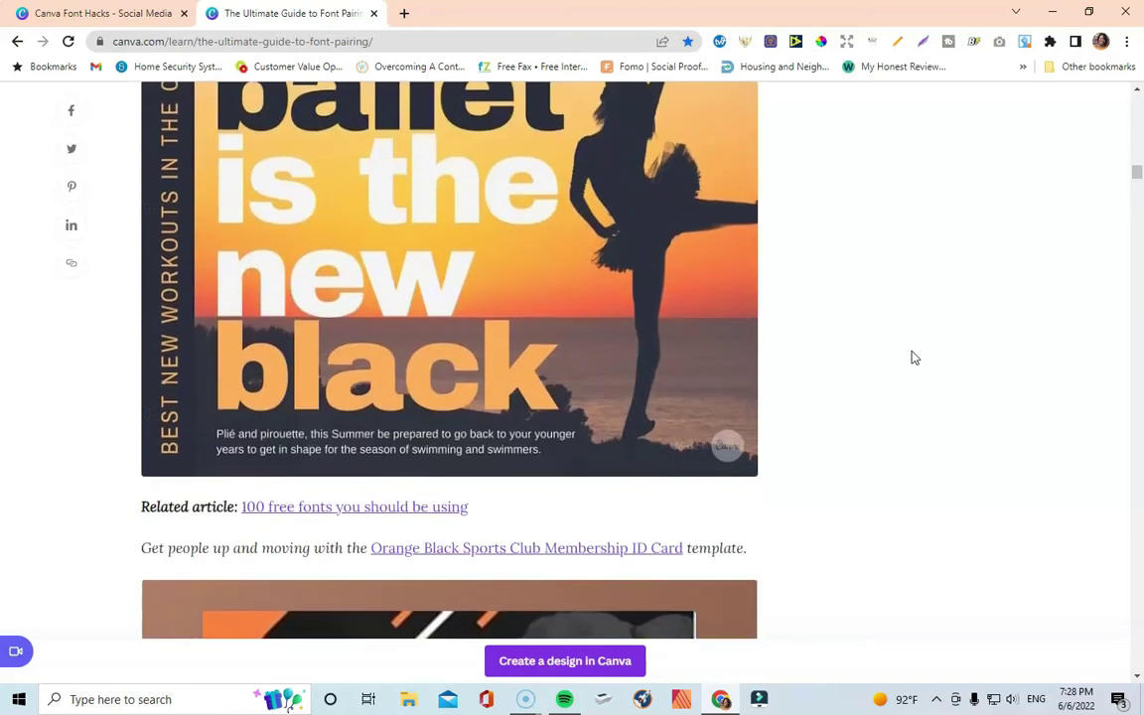
- Examine the guide's eBook and Fashion retail font pairings with their sample templates, and return to the start of the article
scroll(914, 357, "down", 6)
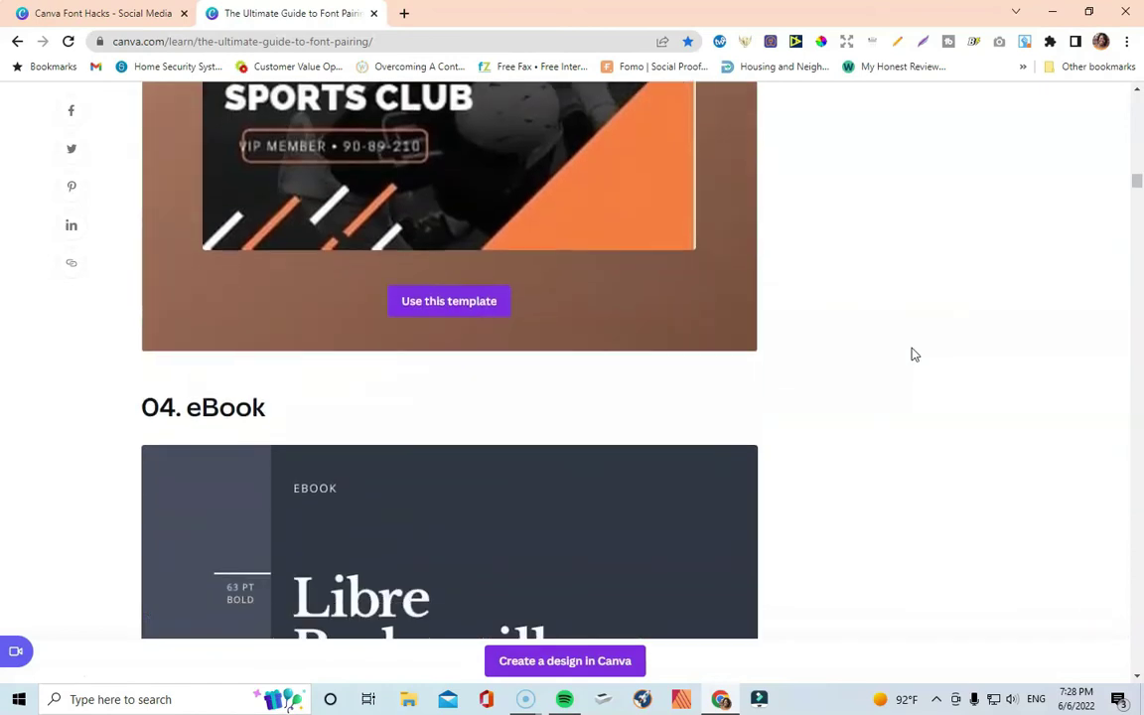
scroll(914, 354, "down", 5)
scroll(914, 354, "up", 2)
left_click(852, 314)
scroll(904, 303, "down", 7)
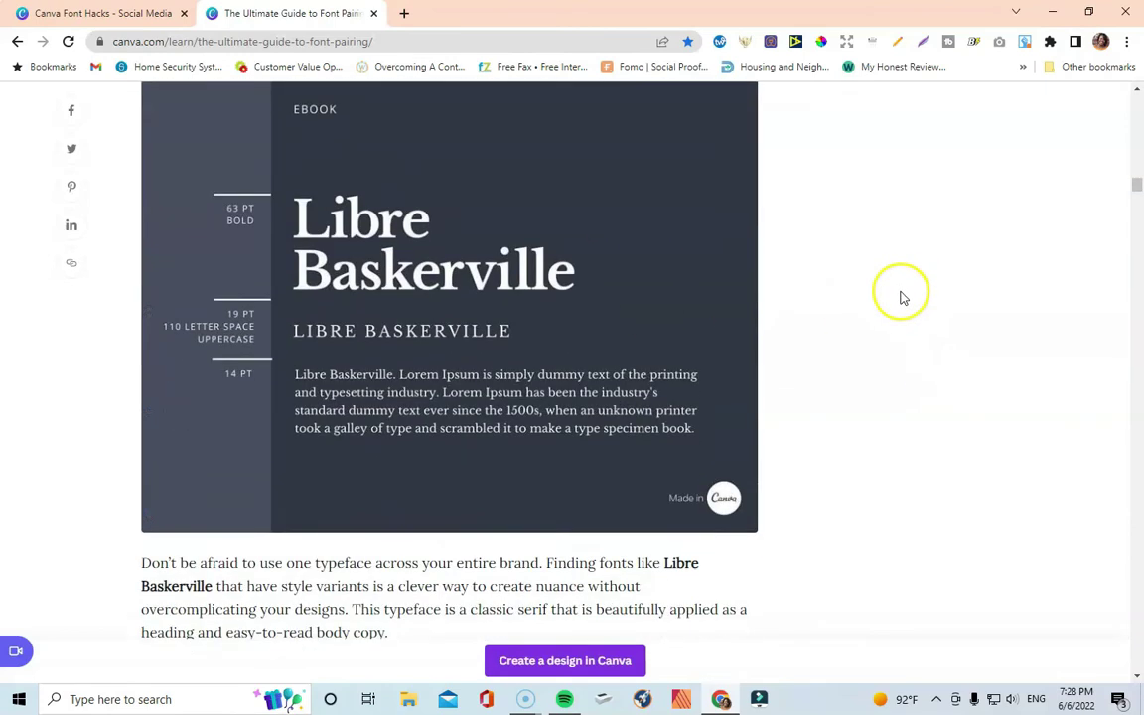
scroll(900, 304, "down", 3)
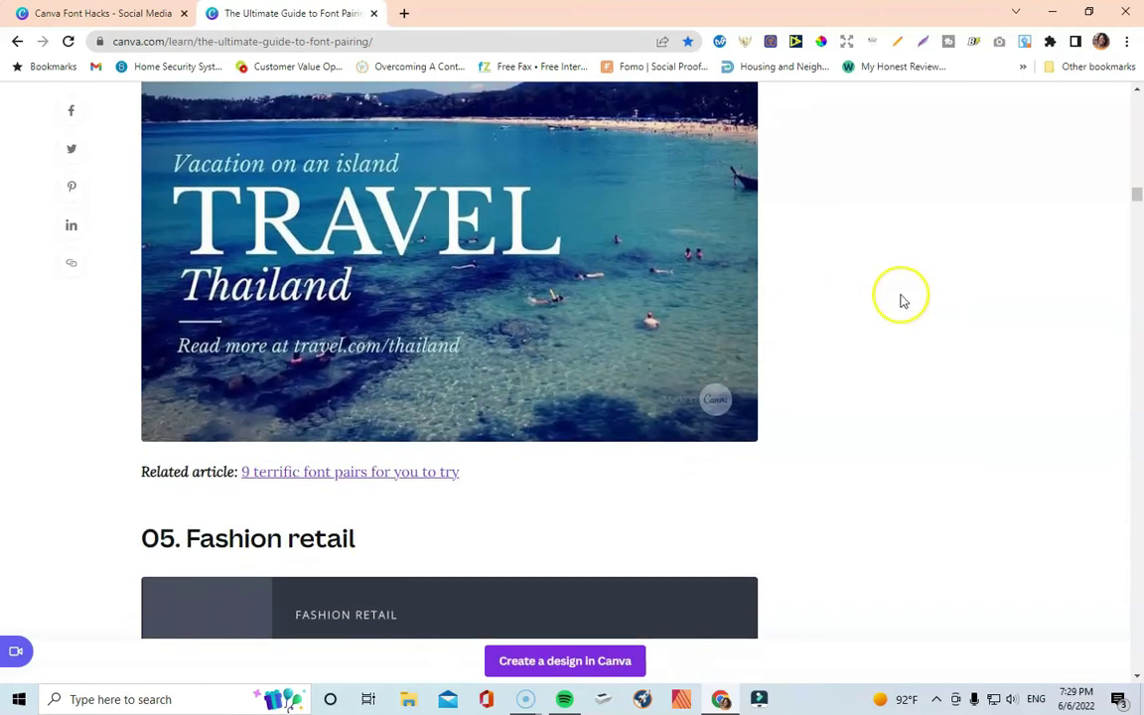
scroll(527, 279, "down", 3)
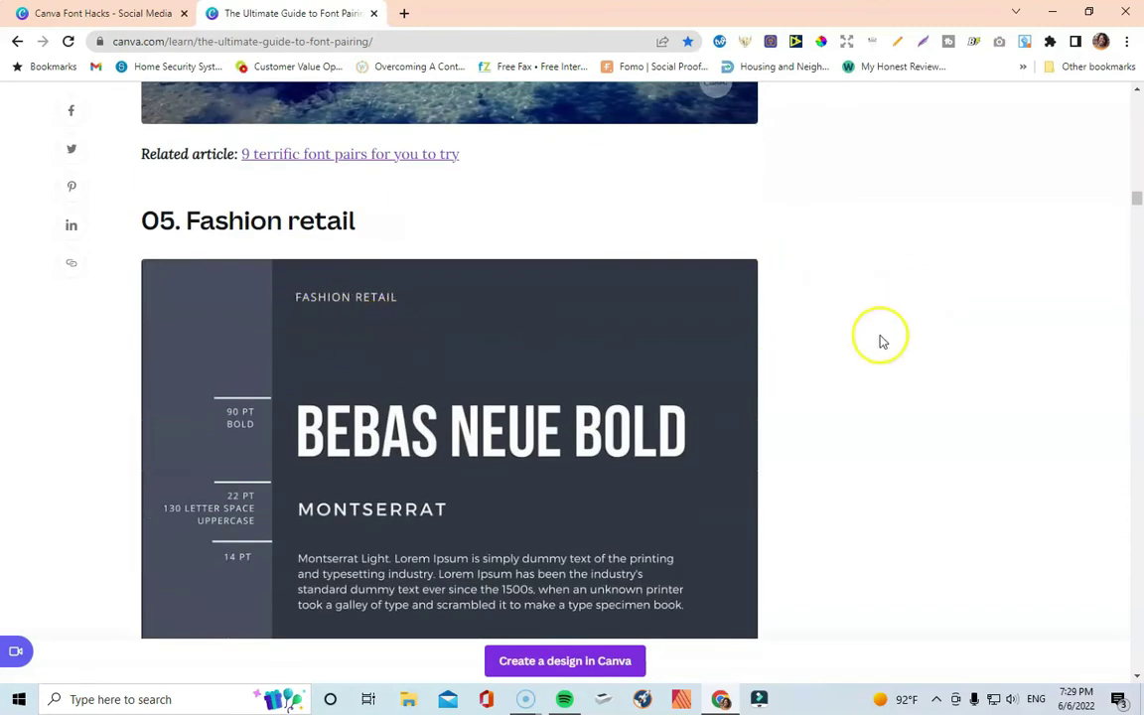
scroll(877, 336, "down", 10)
scroll(878, 336, "down", 2)
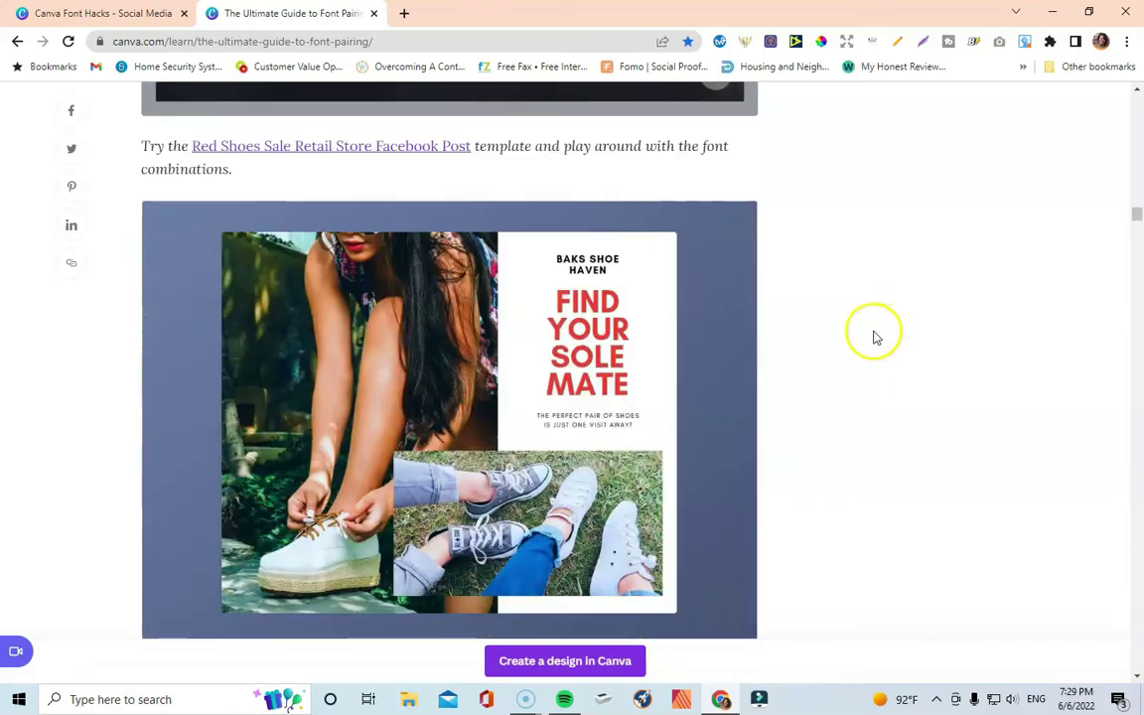
scroll(873, 338, "down", 7)
scroll(874, 338, "up", 5)
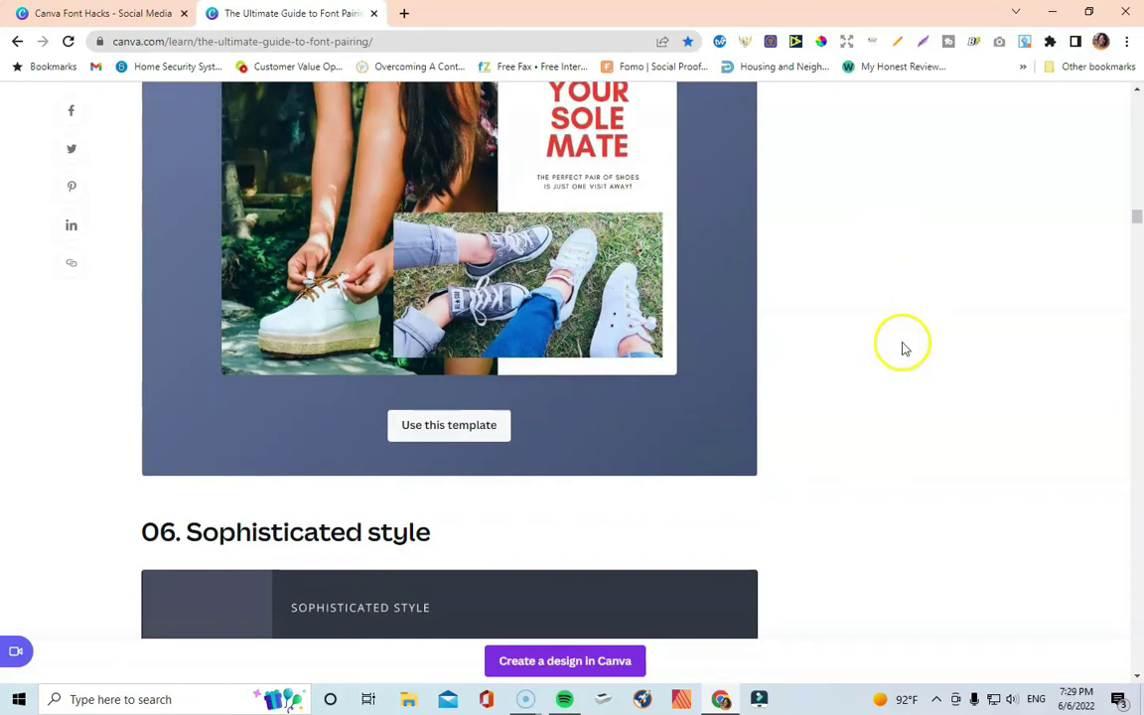
left_click_drag(1138, 223, 1139, 105)
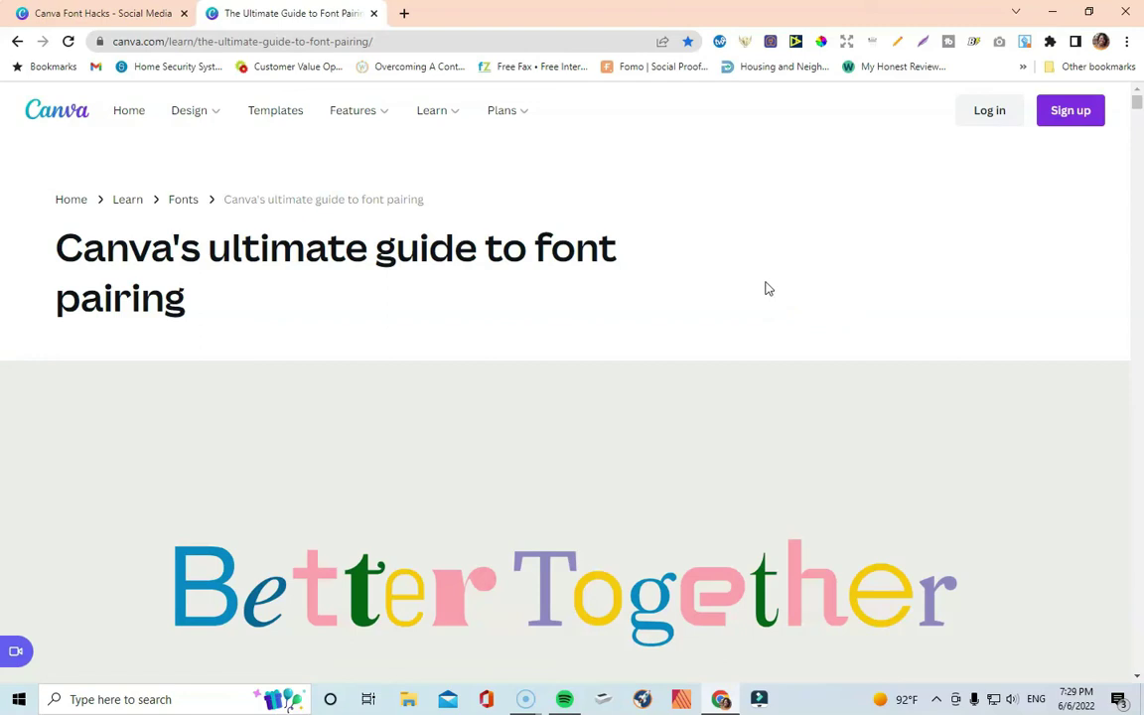
- Switch back to the Canva Font Hacks design and apply the Martel and Assistant Regular style combination to page 5
left_click(98, 13)
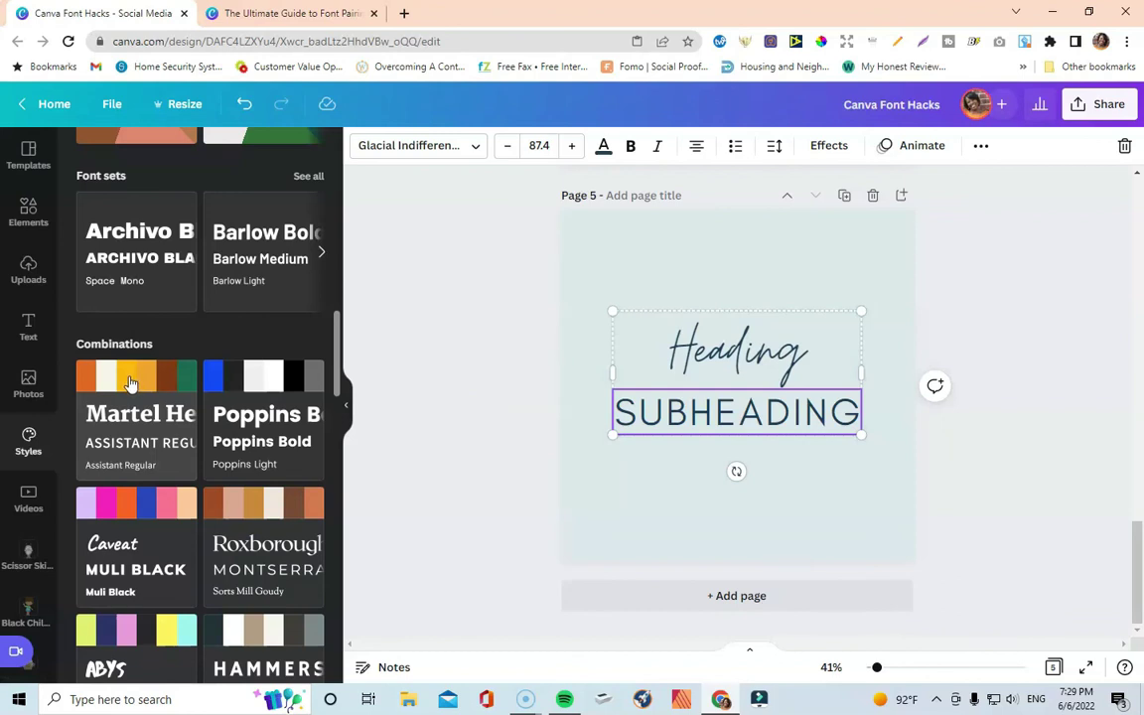
left_click(154, 401)
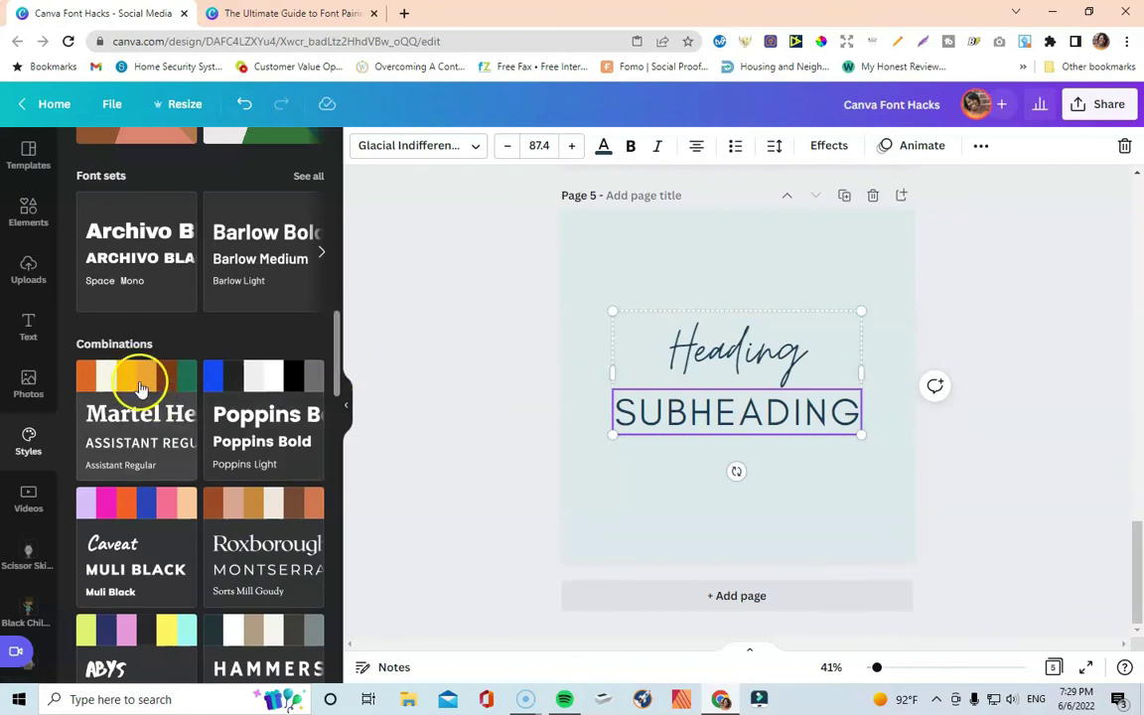
left_click(140, 382)
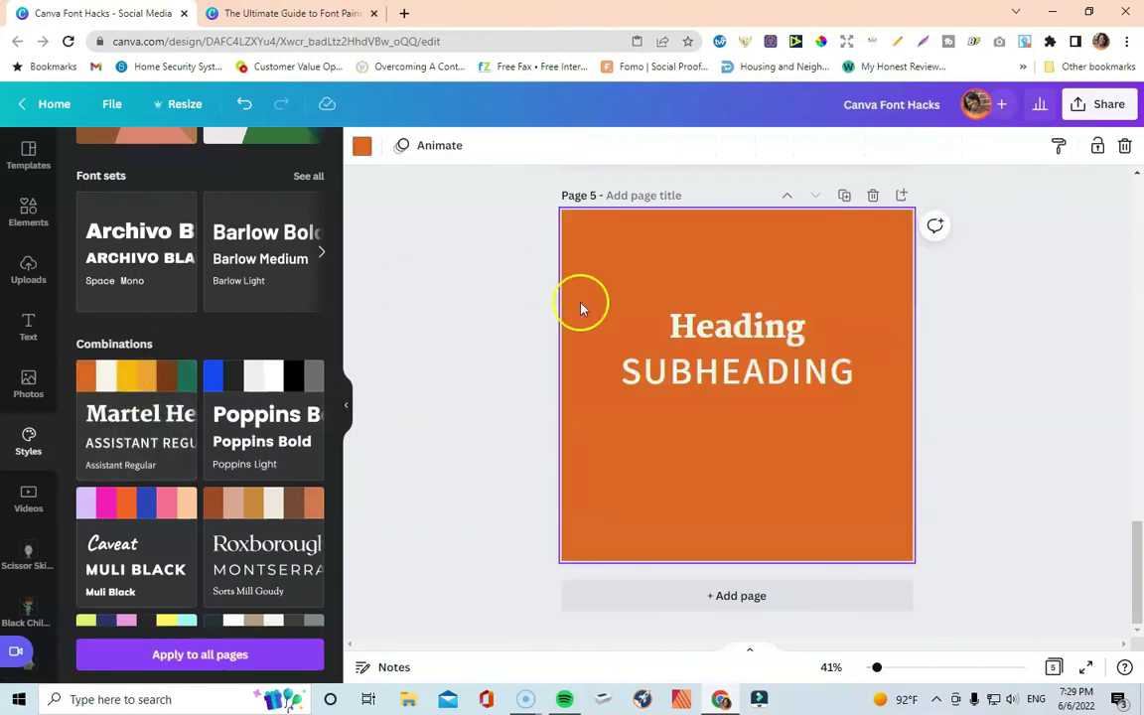
left_click(719, 335)
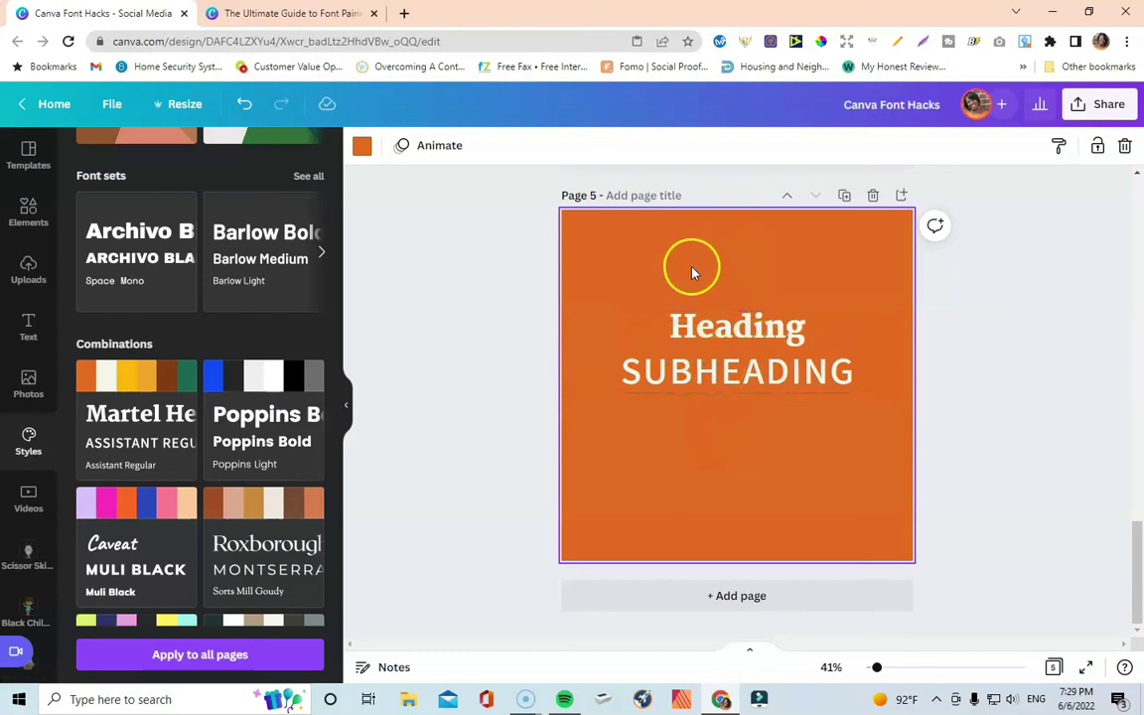
- Shuffle the colors of the Martel and Assistant Regular combination until page 5 has a green background with light text
mouse_move(142, 405)
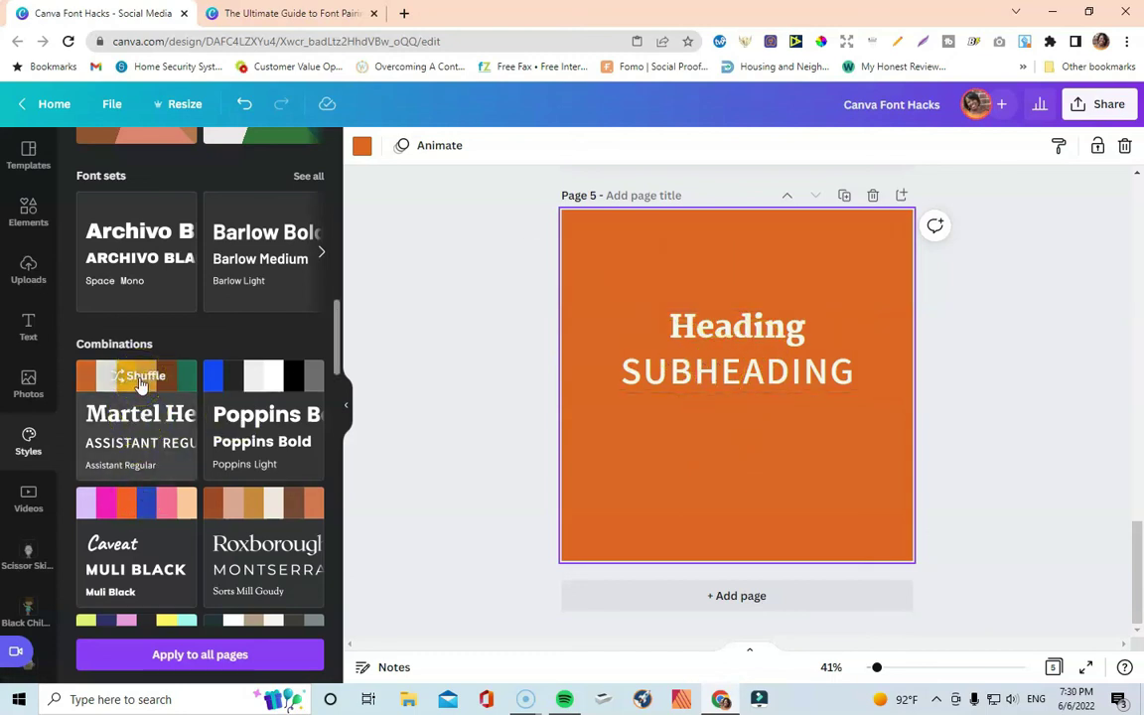
left_click(140, 379)
left_click(140, 382)
left_click(140, 381)
left_click(140, 381)
left_click(140, 381)
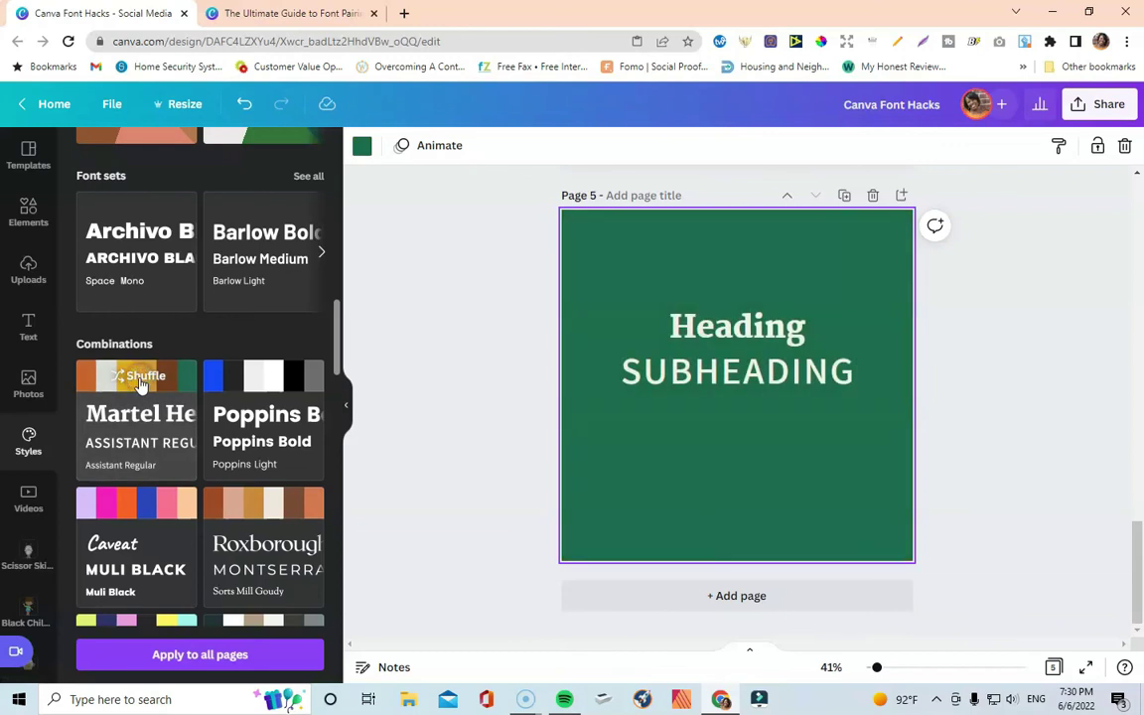